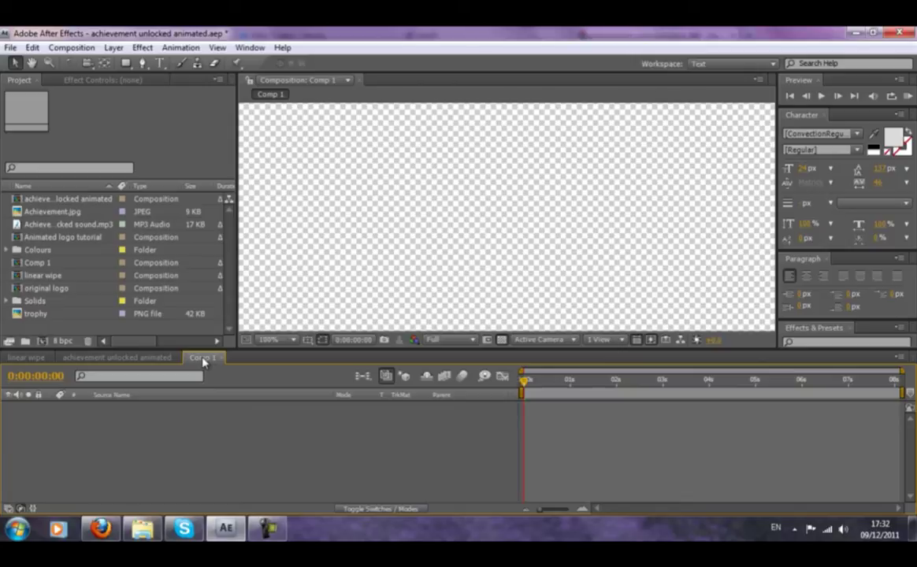
Step: View the original logo composition and the trophy image, and add original logo to Comp 1 as a layer
{"action": "left_click", "coordinate": [203, 358]}
{"action": "double_click", "coordinate": [52, 289]}
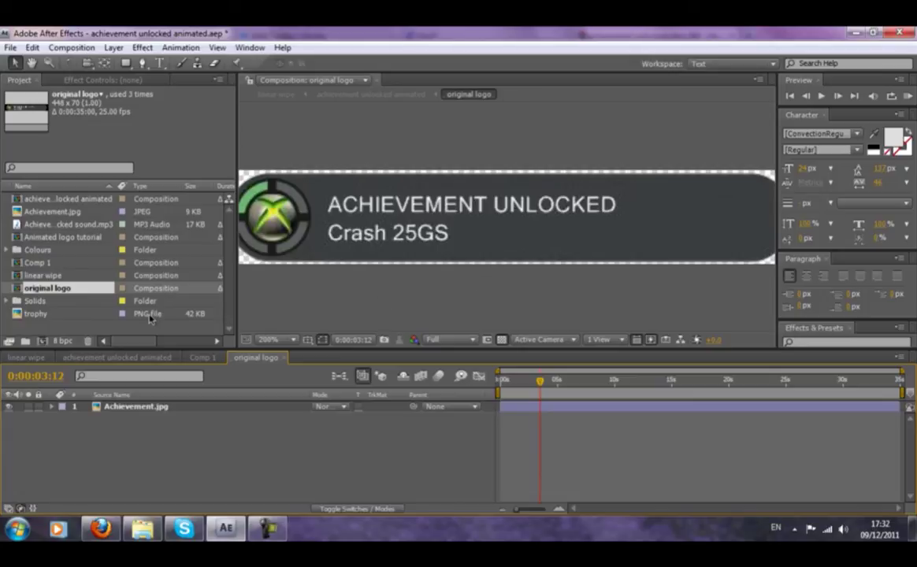
{"action": "left_click", "coordinate": [47, 314]}
{"action": "double_click", "coordinate": [47, 315]}
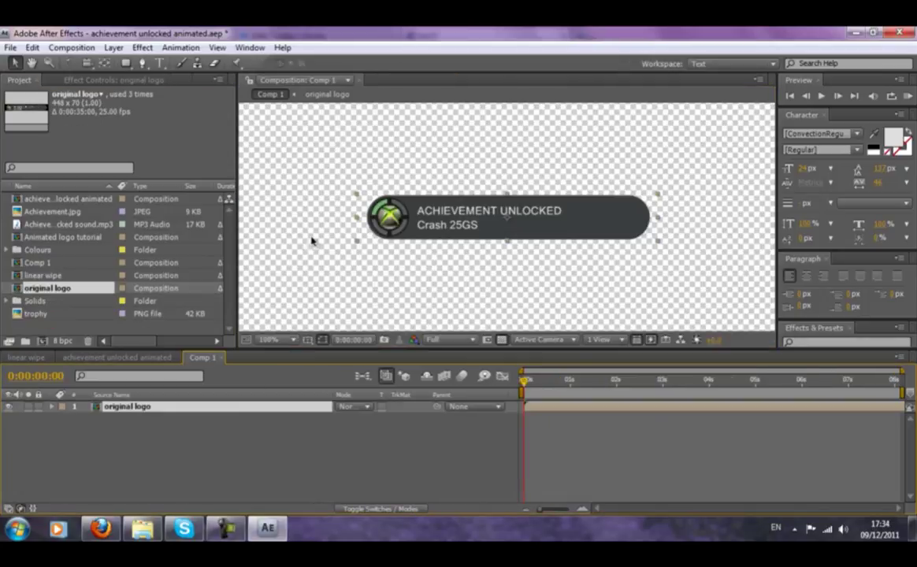
{"action": "scroll", "coordinate": [402, 253], "scroll_direction": "up", "scroll_amount": 2}
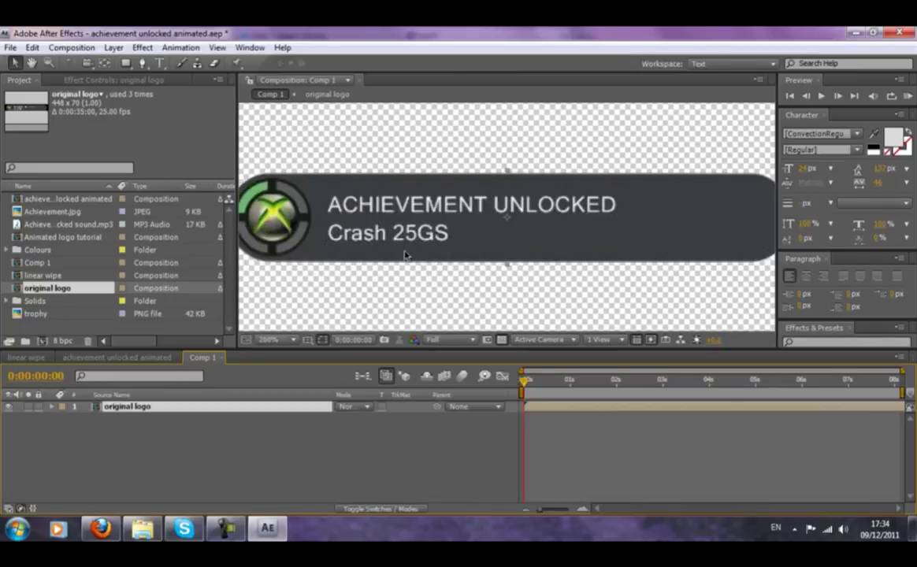
{"action": "key", "text": "comma"}
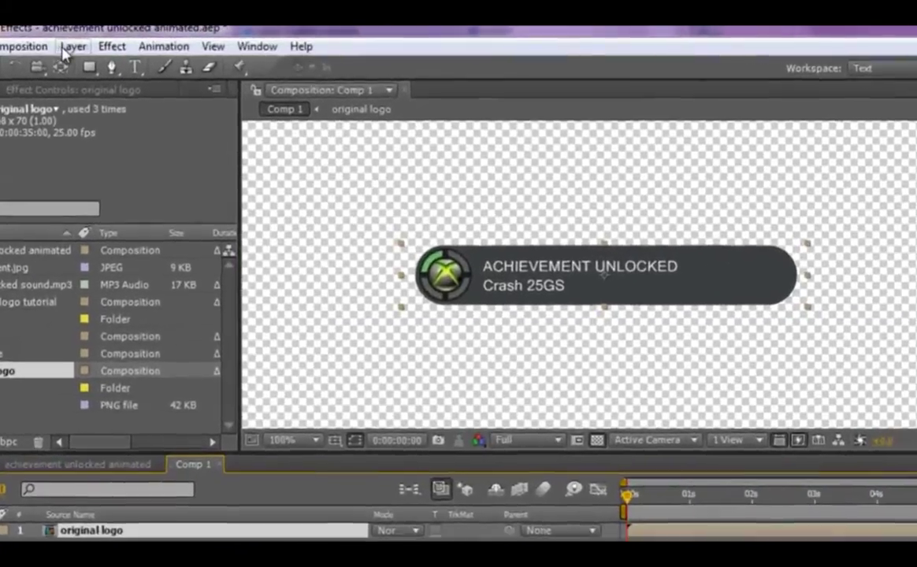
Step: Create a 1280 x 720 px solid layer in Comp 1, with its color sampled from the banner's dark grey
{"action": "left_click", "coordinate": [114, 48]}
{"action": "mouse_move", "coordinate": [95, 71]}
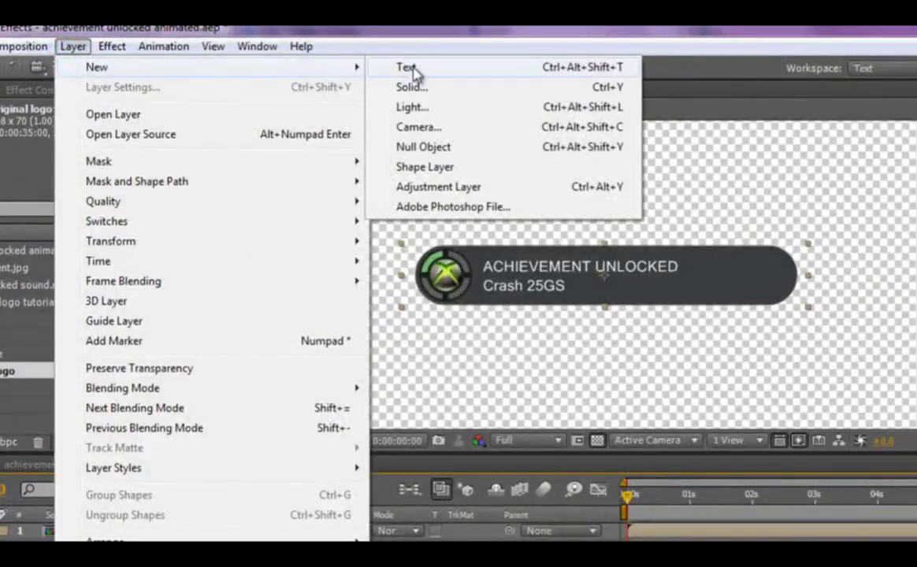
{"action": "left_click", "coordinate": [453, 88]}
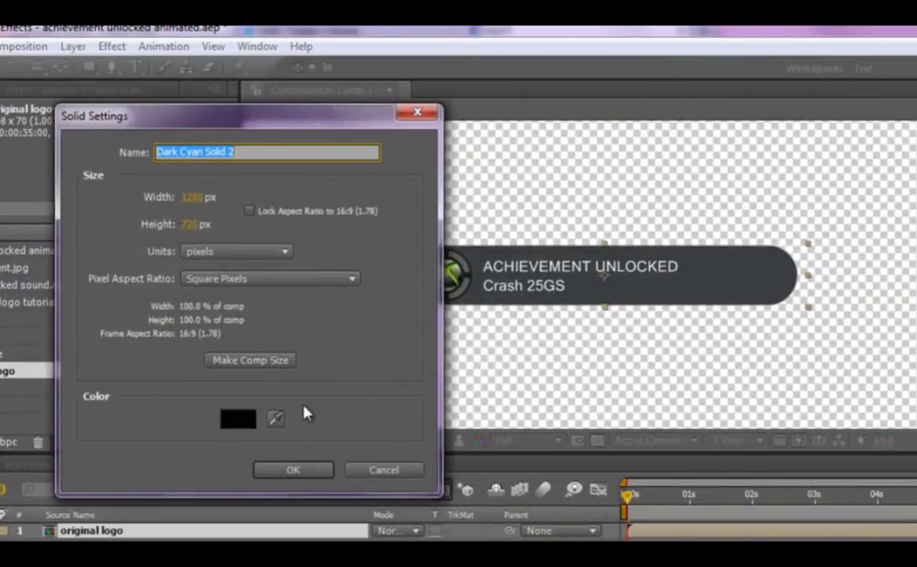
{"action": "left_click", "coordinate": [275, 419]}
{"action": "left_click", "coordinate": [739, 279]}
{"action": "left_click", "coordinate": [293, 471]}
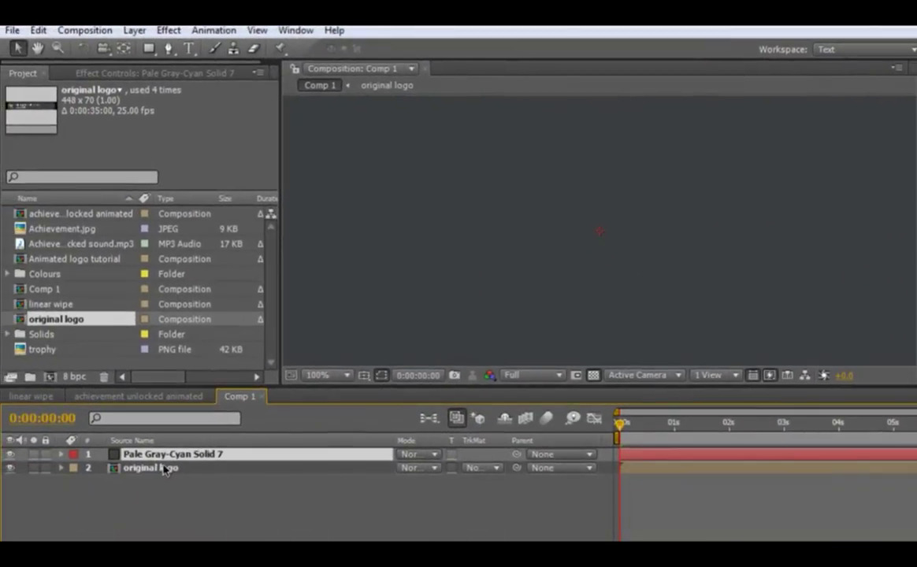
Step: Hide the new solid layer above the original logo
{"action": "left_click", "coordinate": [160, 469]}
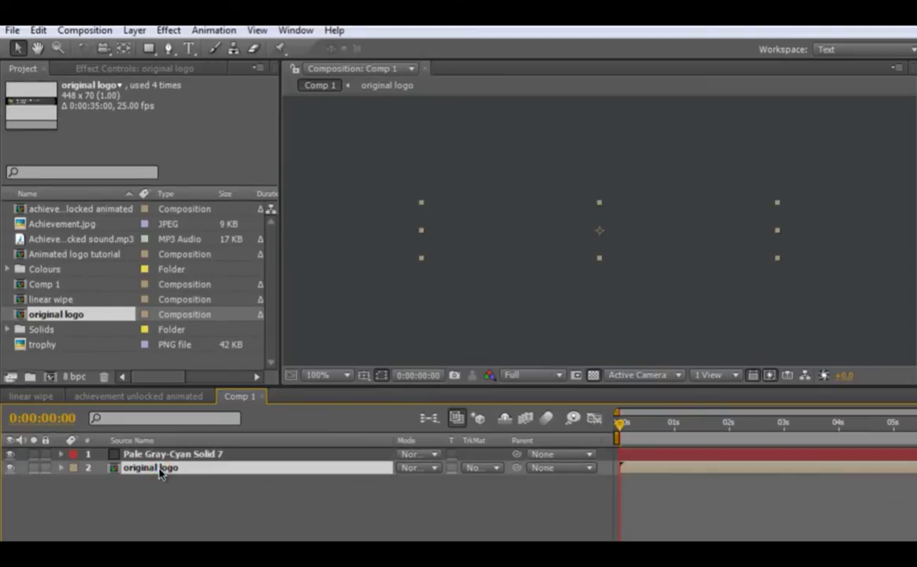
{"action": "left_click", "coordinate": [167, 457]}
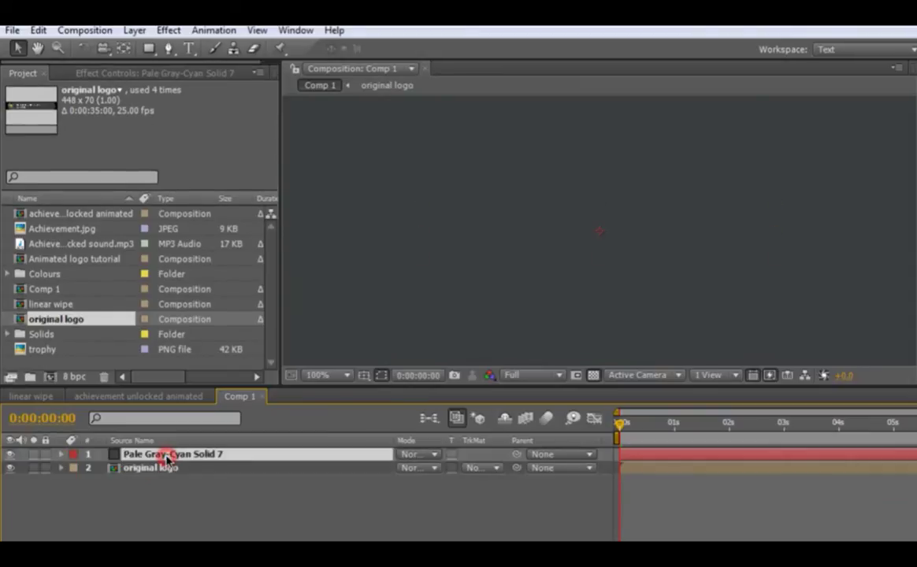
{"action": "left_click", "coordinate": [8, 456]}
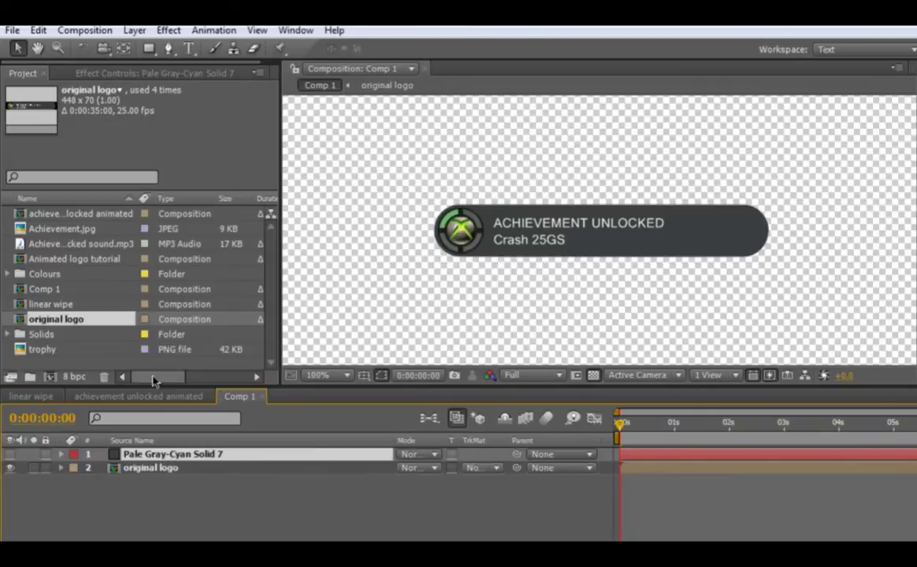
Step: With RotoBezier off, draw a four-point Pen mask on the solid around the banner's two text lines, and show the solid again
{"action": "left_click", "coordinate": [169, 48]}
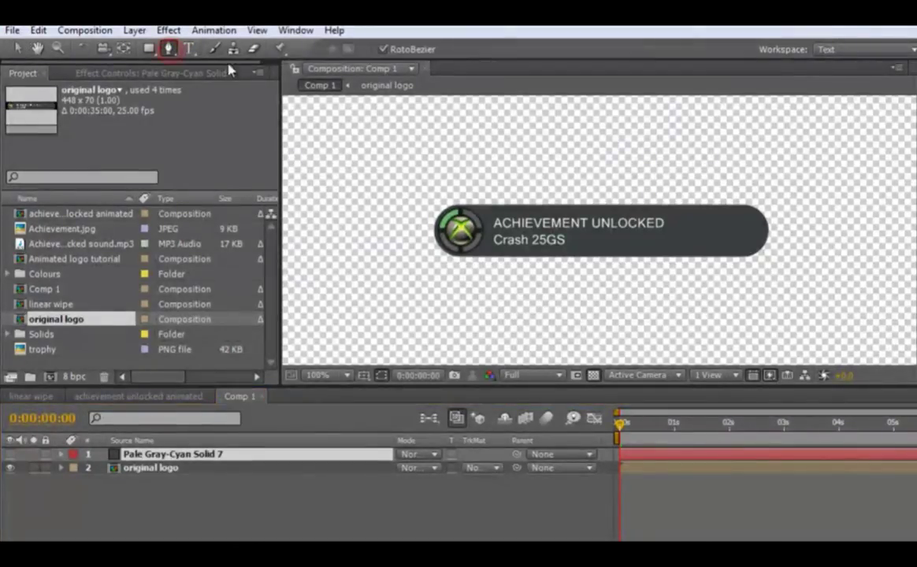
{"action": "left_click", "coordinate": [380, 49]}
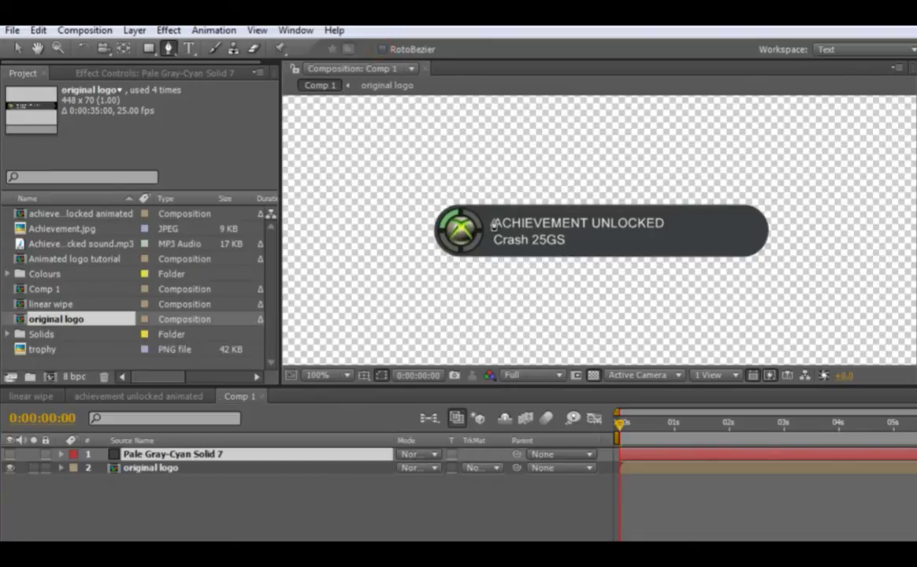
{"action": "left_click", "coordinate": [488, 215]}
{"action": "left_click", "coordinate": [488, 251]}
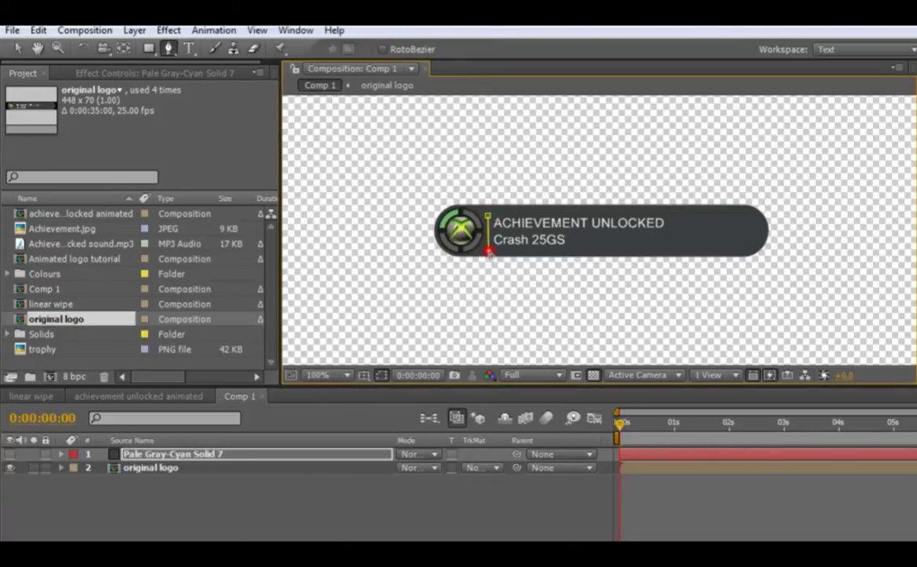
{"action": "left_click", "coordinate": [677, 249]}
{"action": "left_click", "coordinate": [678, 212]}
{"action": "left_click", "coordinate": [487, 215]}
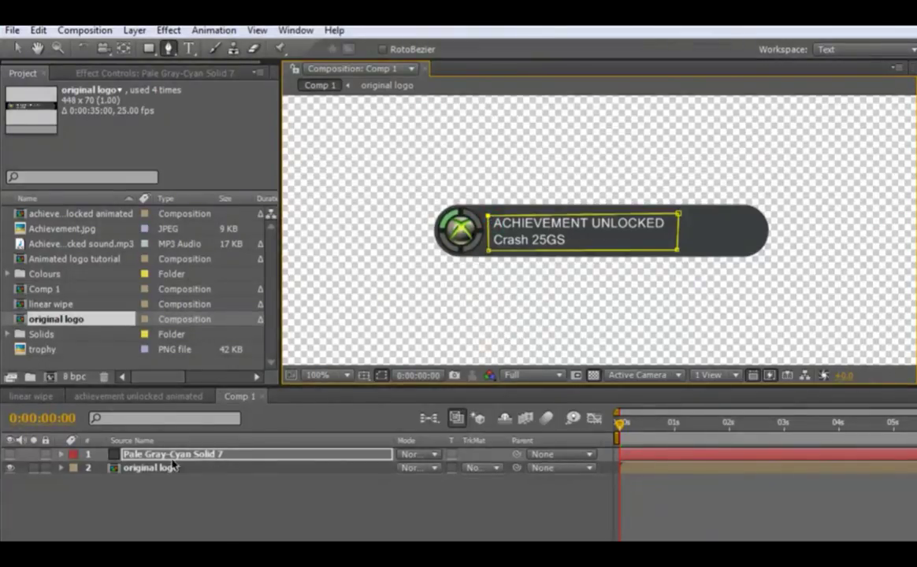
{"action": "left_click", "coordinate": [9, 455]}
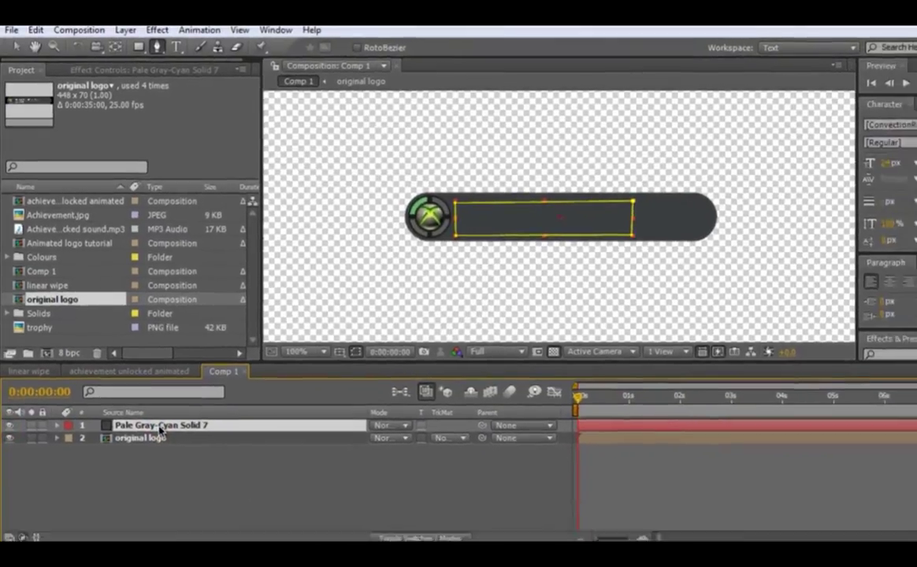
Step: Rename the solid layer as Grey background
{"action": "right_click", "coordinate": [172, 459]}
{"action": "left_click", "coordinate": [194, 517]}
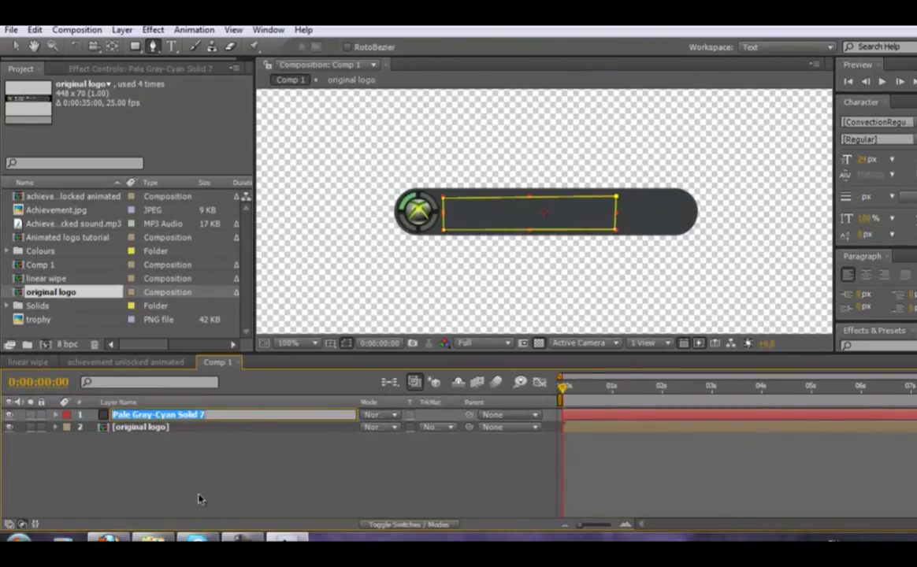
{"action": "type", "text": "Grey background"}
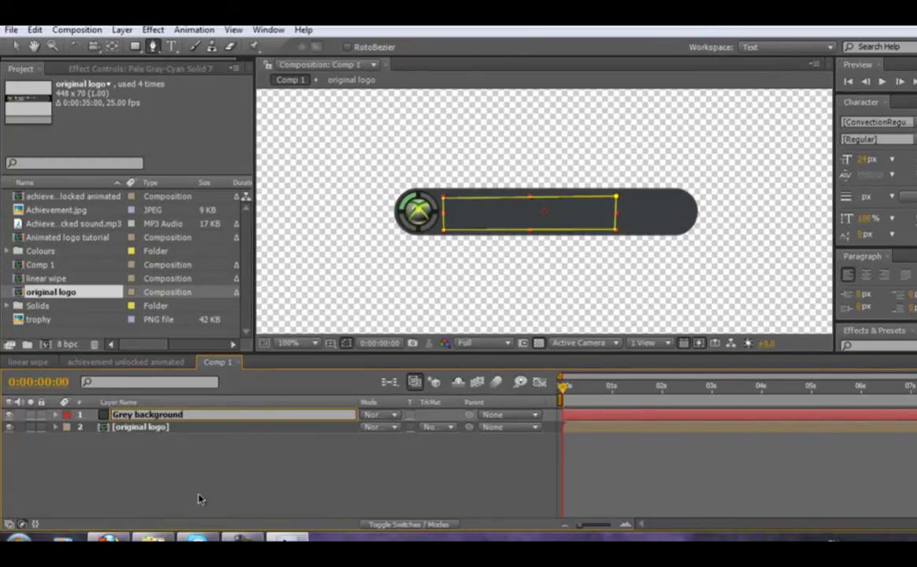
{"action": "left_click", "coordinate": [189, 453]}
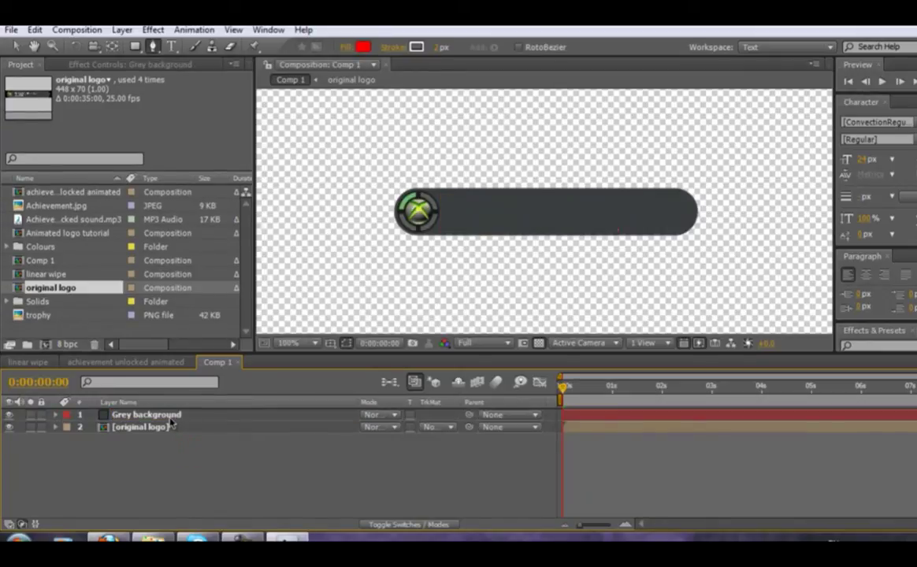
Step: Turn RotoBezier on and draw a closed circular Pen mask on the Grey background layer around the banner's Xbox ring icon
{"action": "left_click", "coordinate": [170, 417]}
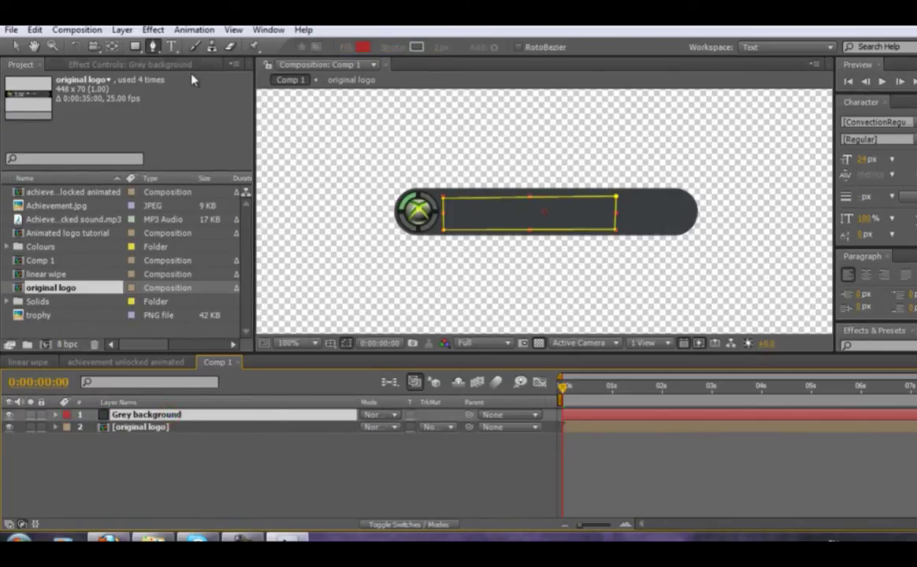
{"action": "left_click", "coordinate": [519, 46]}
{"action": "key", "text": "period"}
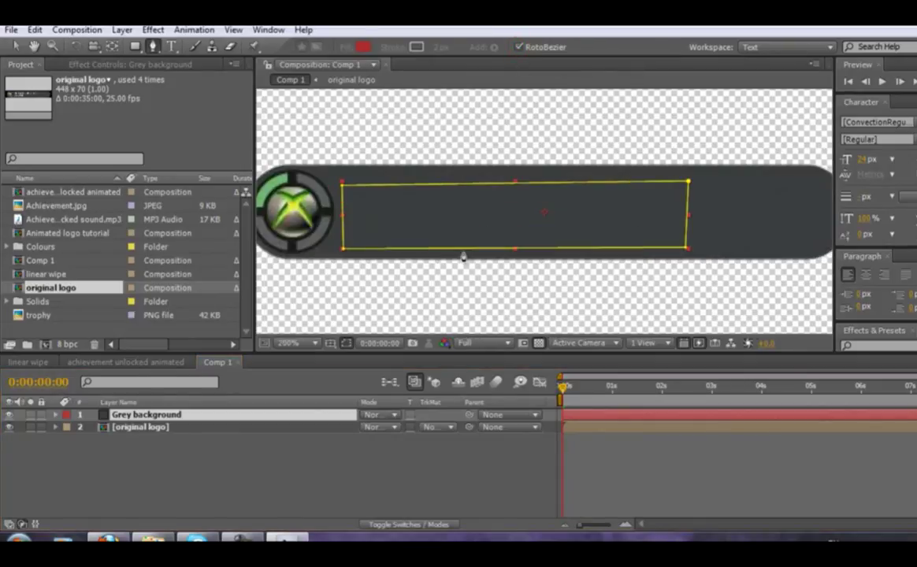
{"action": "left_click", "coordinate": [34, 46]}
{"action": "left_click_drag", "start_coordinate": [291, 142], "coordinate": [462, 149]}
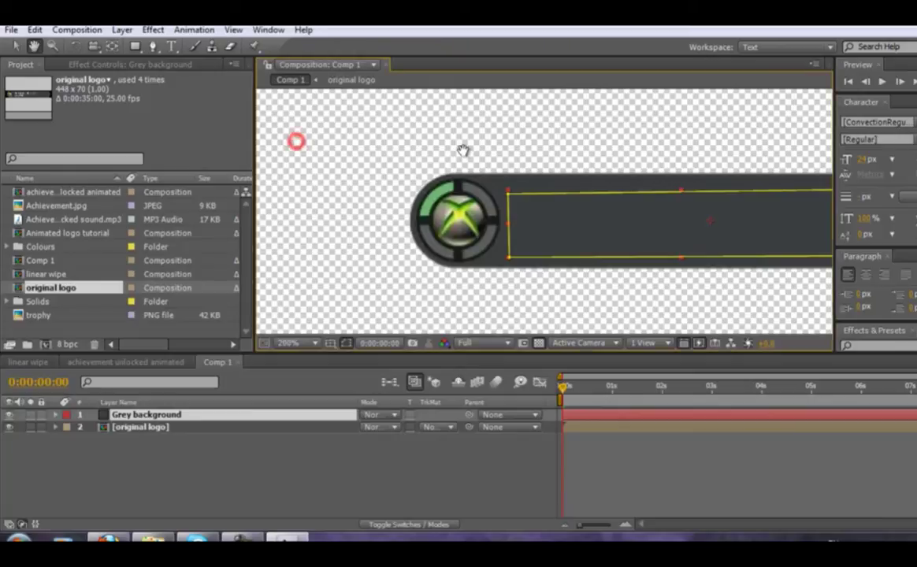
{"action": "left_click", "coordinate": [154, 47]}
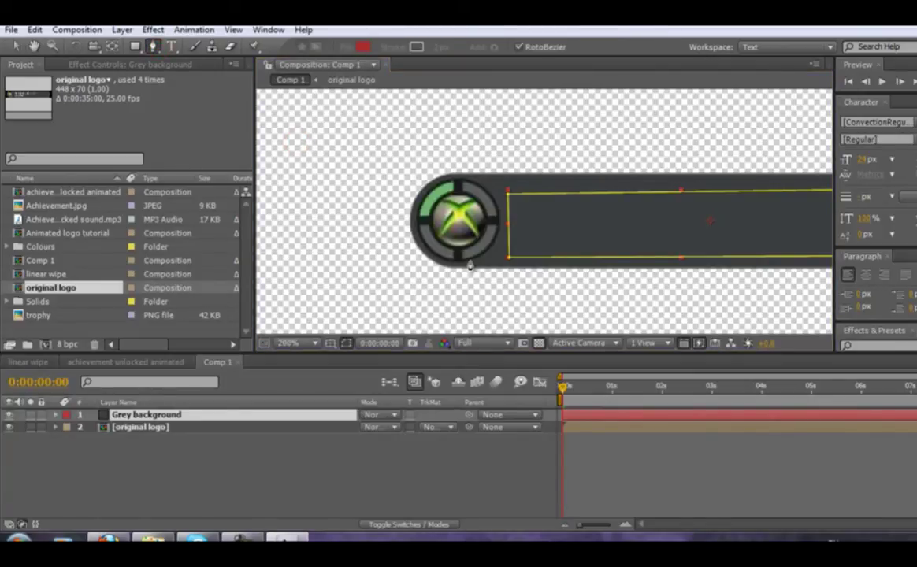
{"action": "left_click_drag", "start_coordinate": [469, 263], "coordinate": [490, 249]}
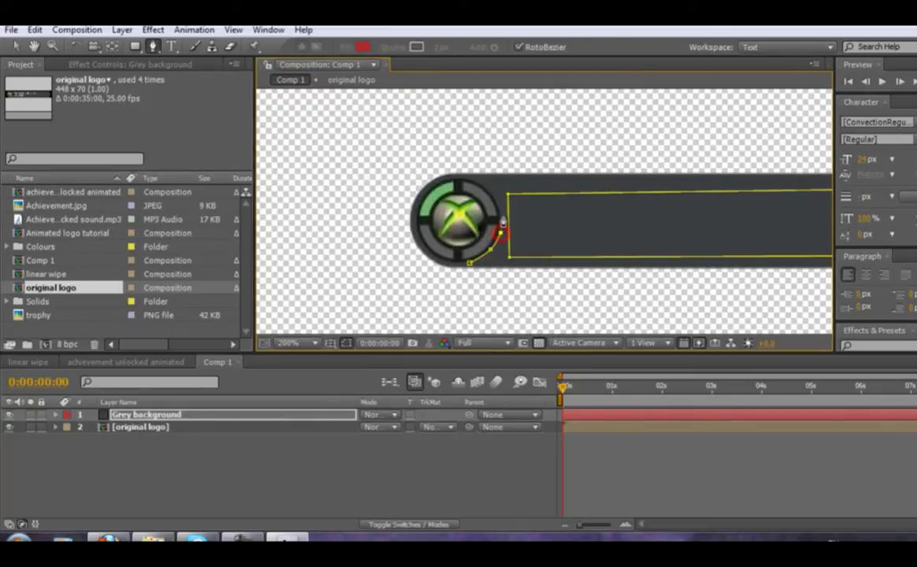
{"action": "left_click", "coordinate": [499, 208]}
{"action": "left_click_drag", "start_coordinate": [499, 207], "coordinate": [415, 220]}
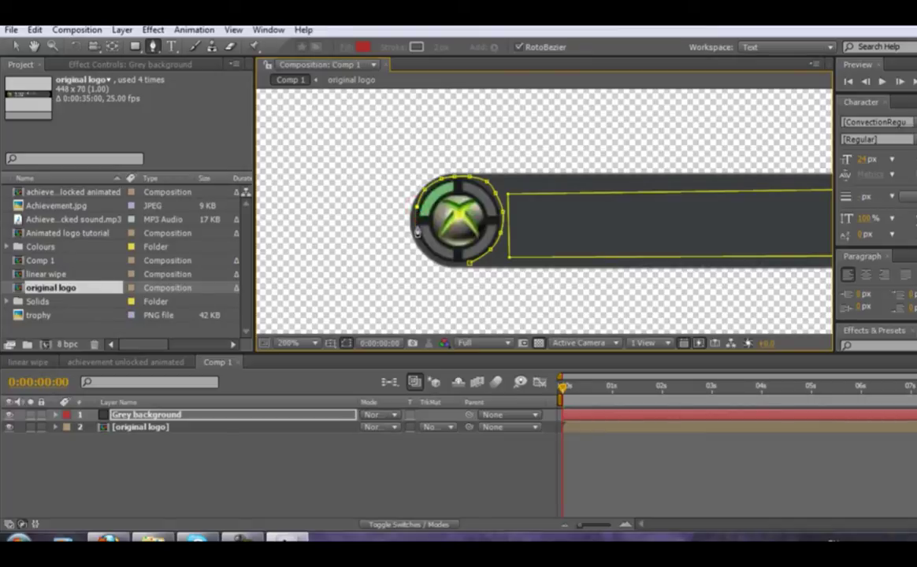
{"action": "left_click", "coordinate": [421, 247]}
{"action": "left_click", "coordinate": [435, 259]}
{"action": "left_click", "coordinate": [452, 260]}
{"action": "left_click", "coordinate": [469, 263]}
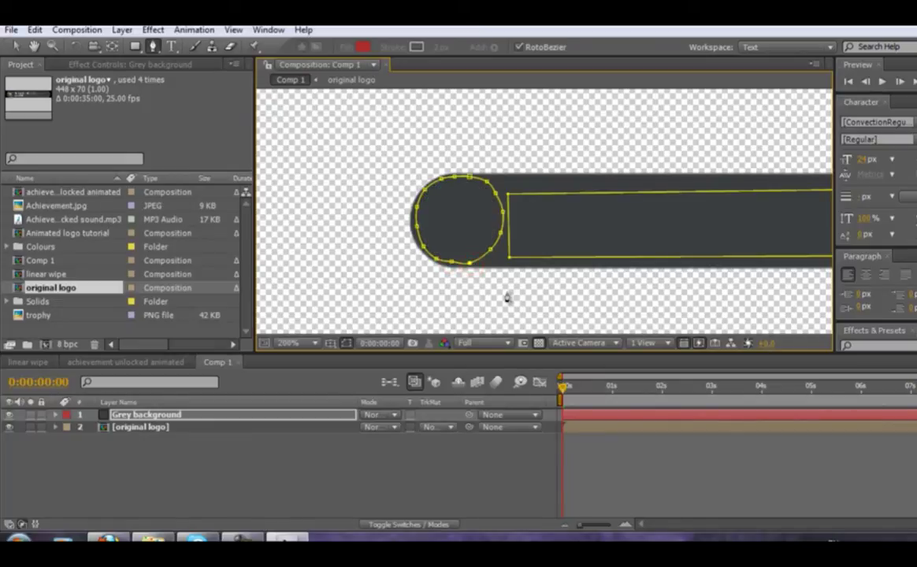
{"action": "key", "text": "comma"}
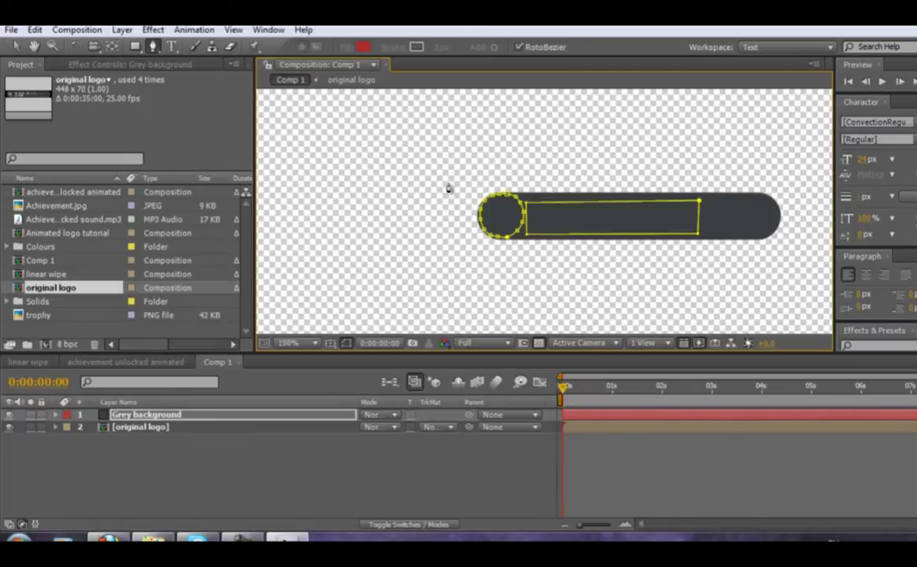
{"action": "left_click", "coordinate": [272, 487]}
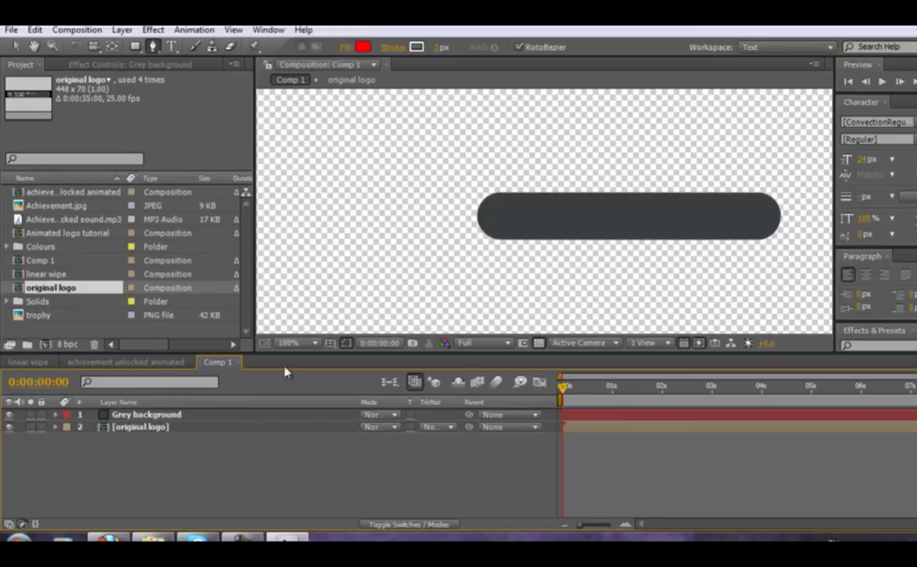
Step: Add the trophy image to Comp 1 as the top layer and mask it with a curved path around the trophy's inner black circle
{"action": "left_click", "coordinate": [35, 317]}
{"action": "left_click_drag", "start_coordinate": [35, 319], "coordinate": [130, 417]}
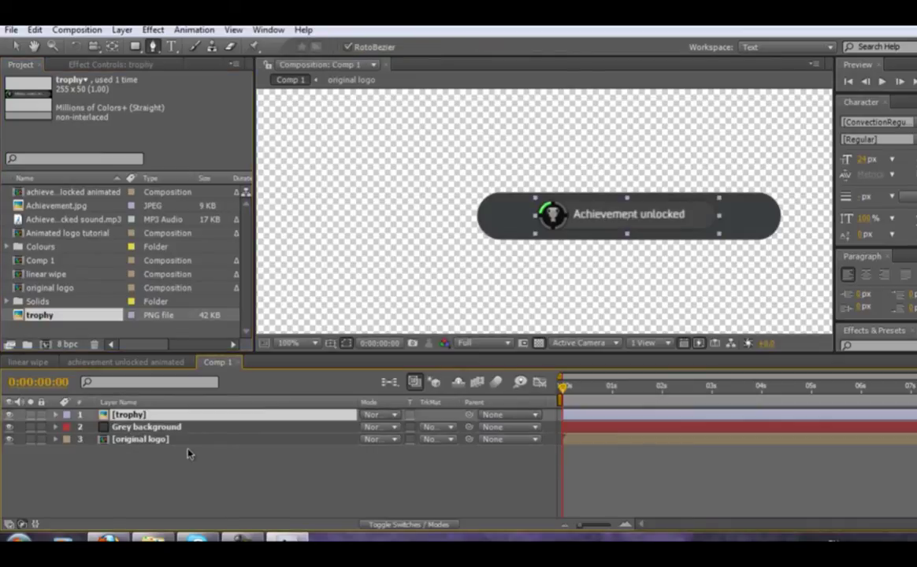
{"action": "key", "text": "period"}
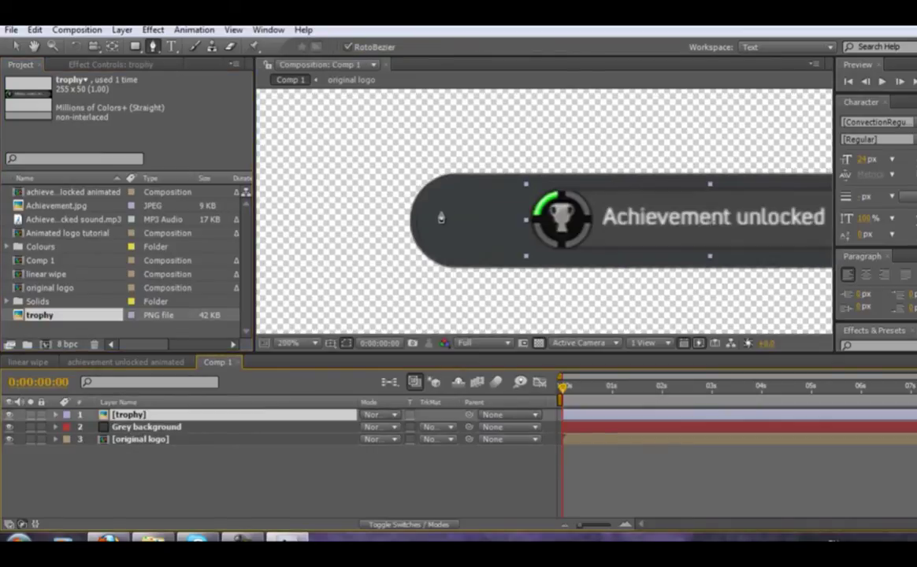
{"action": "left_click", "coordinate": [557, 245]}
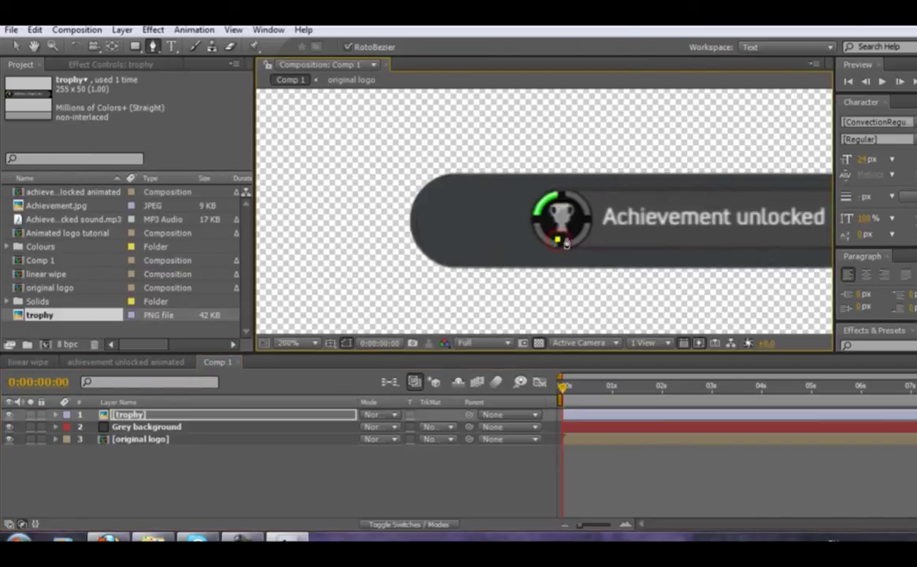
{"action": "left_click", "coordinate": [581, 227]}
{"action": "left_click", "coordinate": [577, 211]}
{"action": "left_click", "coordinate": [580, 200]}
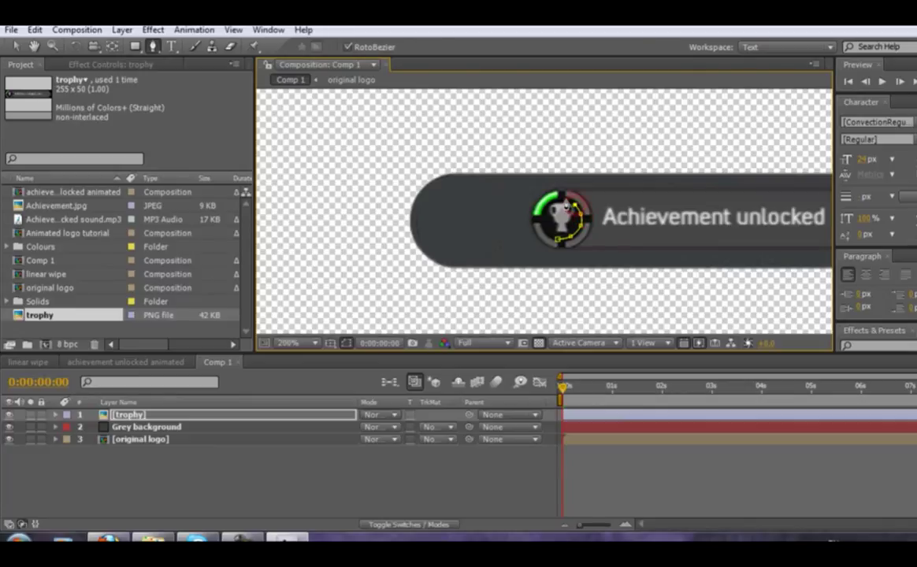
{"action": "left_click", "coordinate": [563, 193]}
{"action": "left_click", "coordinate": [542, 219]}
{"action": "left_click", "coordinate": [558, 246]}
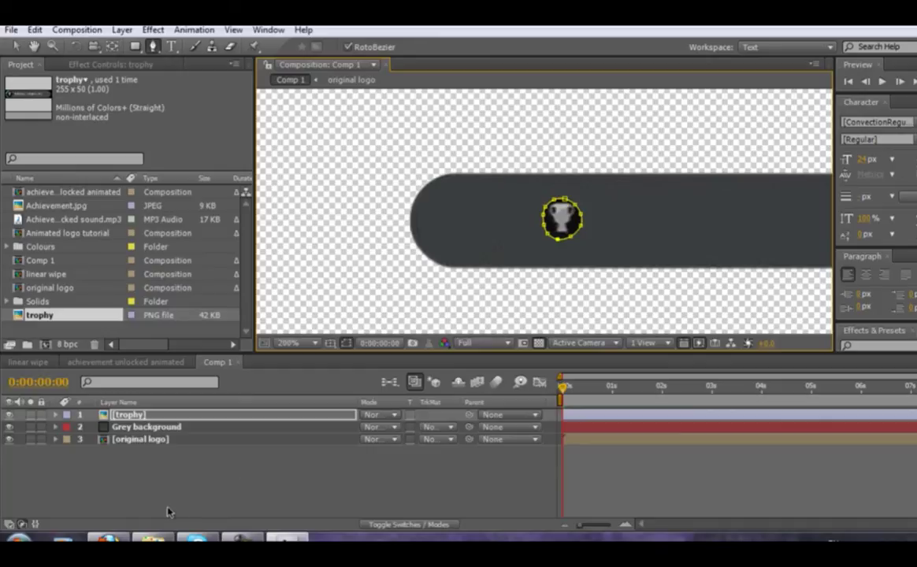
Step: Duplicate the original logo layer and move the copy to the top of the layer stack
{"action": "left_click", "coordinate": [147, 440]}
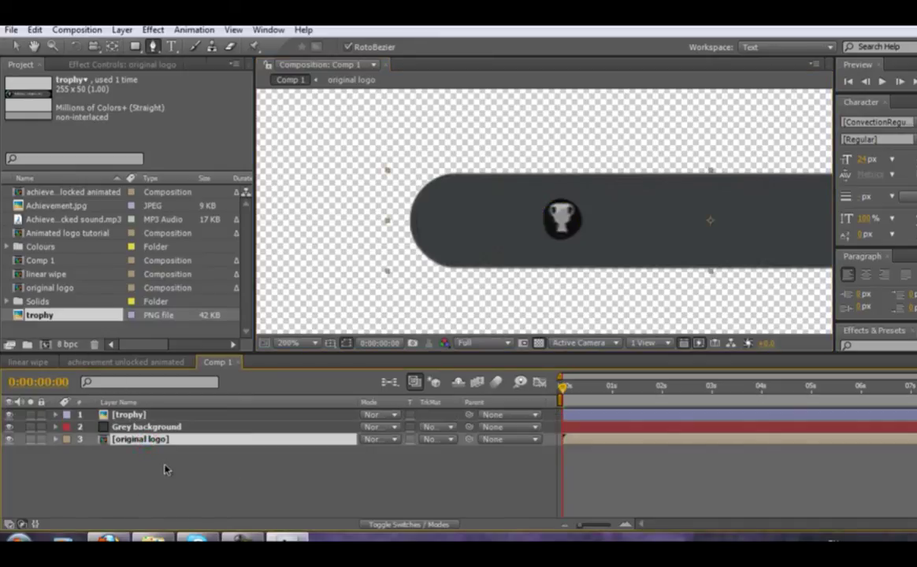
{"action": "key", "text": "ctrl+d"}
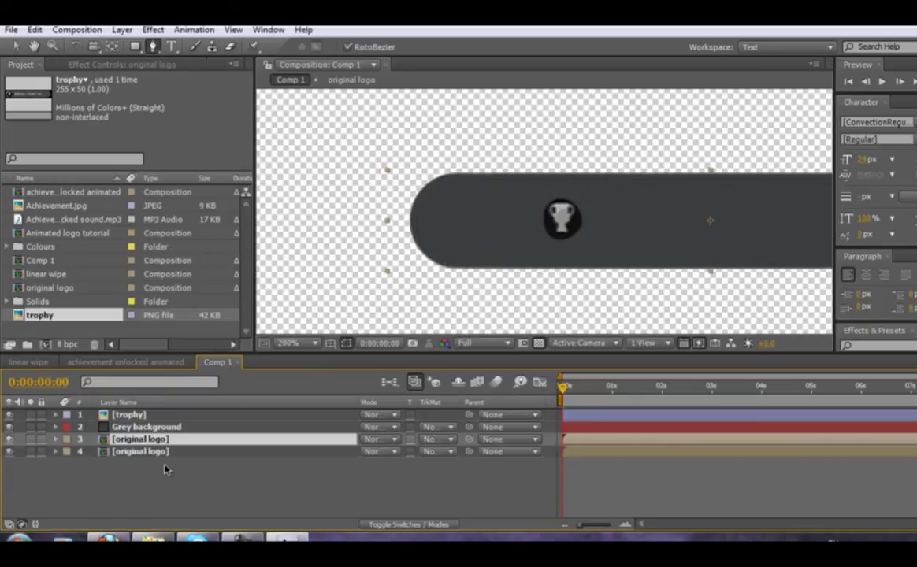
{"action": "left_click_drag", "start_coordinate": [155, 445], "coordinate": [162, 415]}
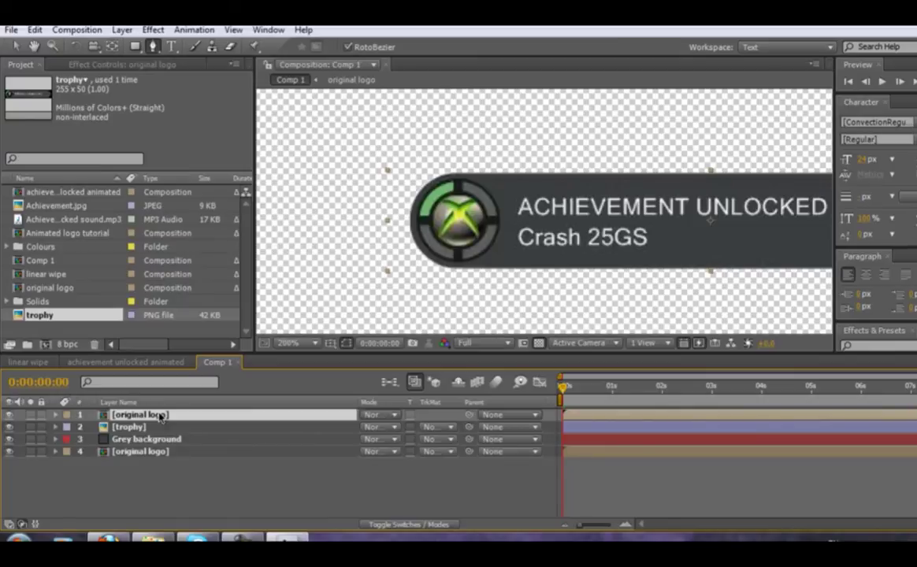
Step: Rename the top copy of the original logo layer as green X
{"action": "right_click", "coordinate": [161, 416]}
{"action": "left_click", "coordinate": [228, 526]}
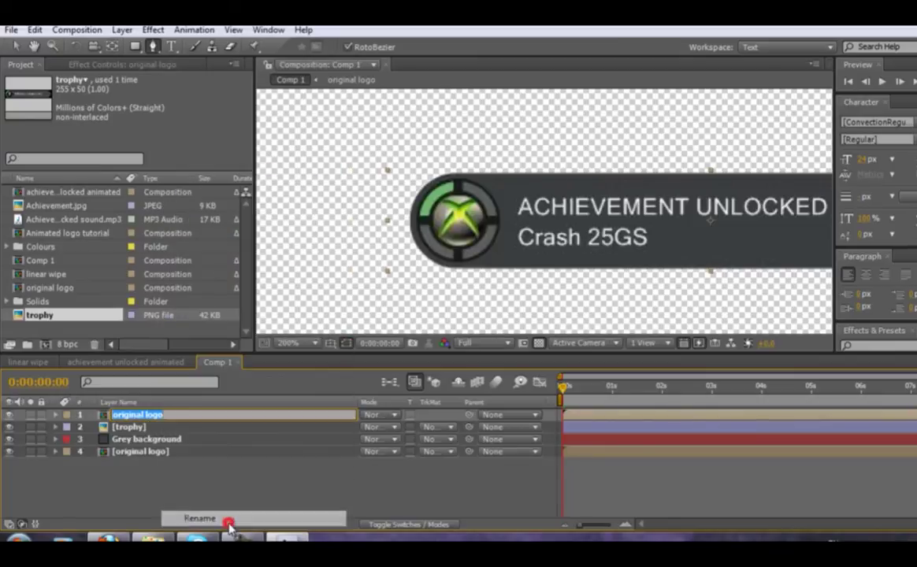
{"action": "type", "text": "gr"}
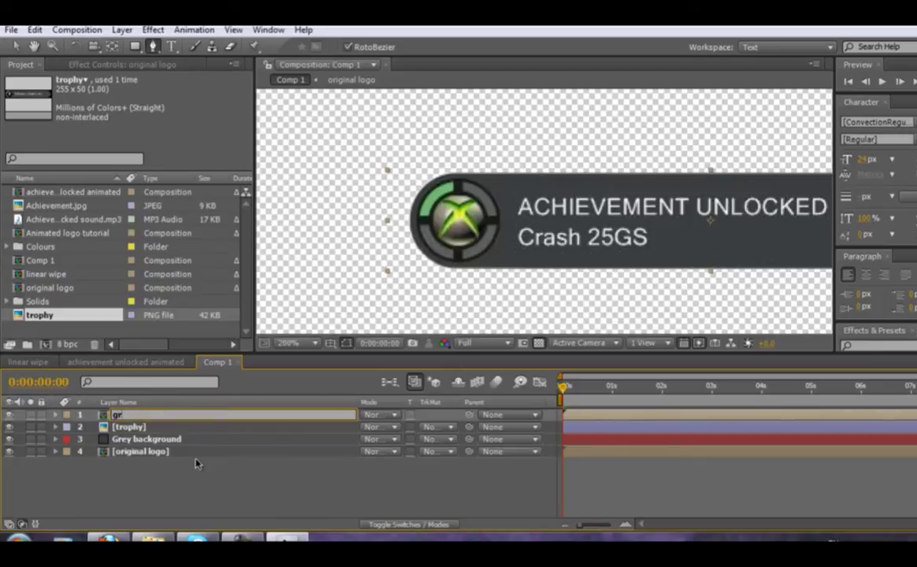
{"action": "type", "text": "een X"}
{"action": "left_click", "coordinate": [174, 485]}
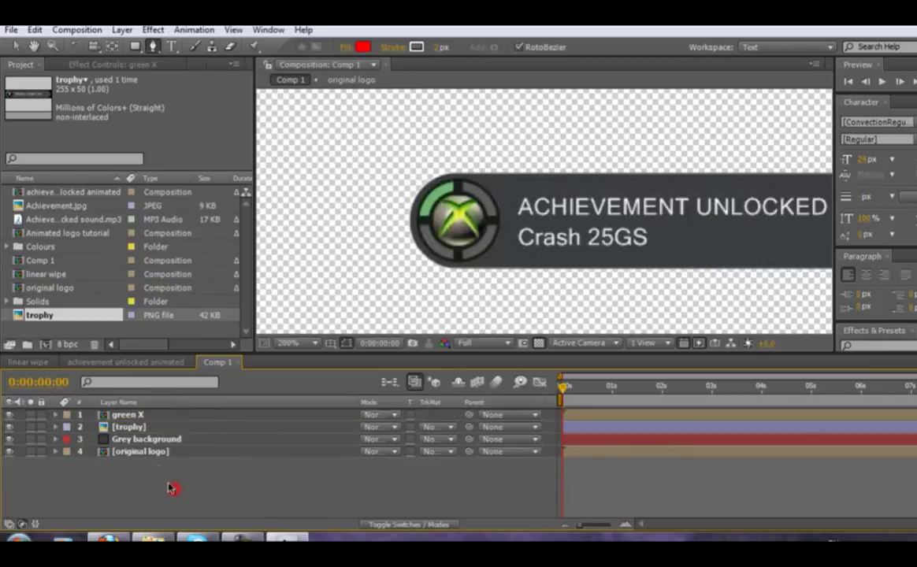
Step: Draw a closed circular RotoBezier Pen mask on the green X layer around the Xbox ball inside the ring
{"action": "left_click", "coordinate": [147, 415]}
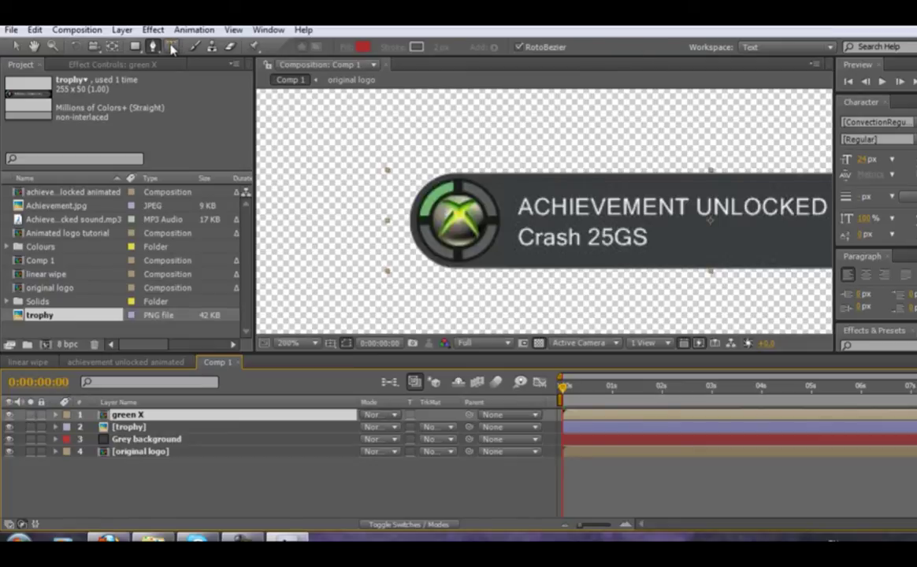
{"action": "left_click", "coordinate": [458, 250]}
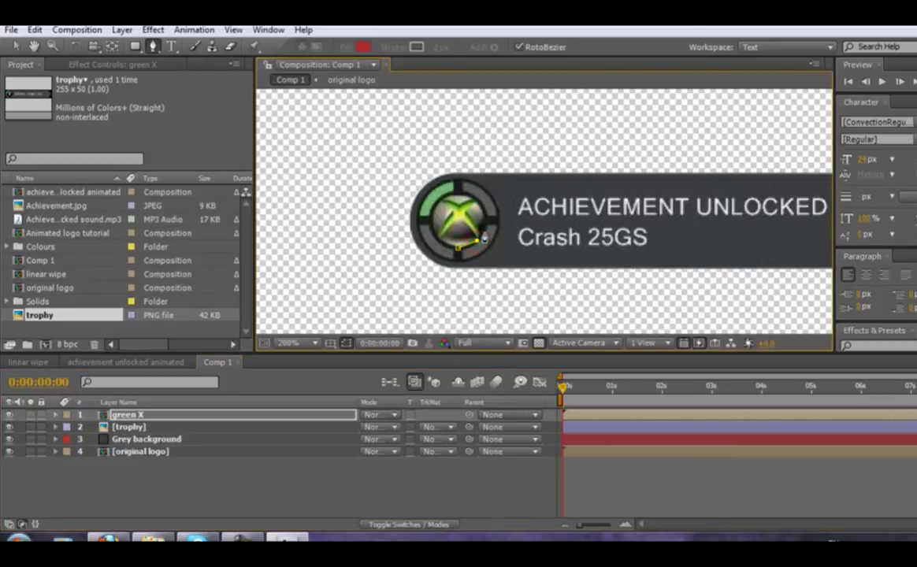
{"action": "left_click_drag", "start_coordinate": [481, 236], "coordinate": [443, 203]}
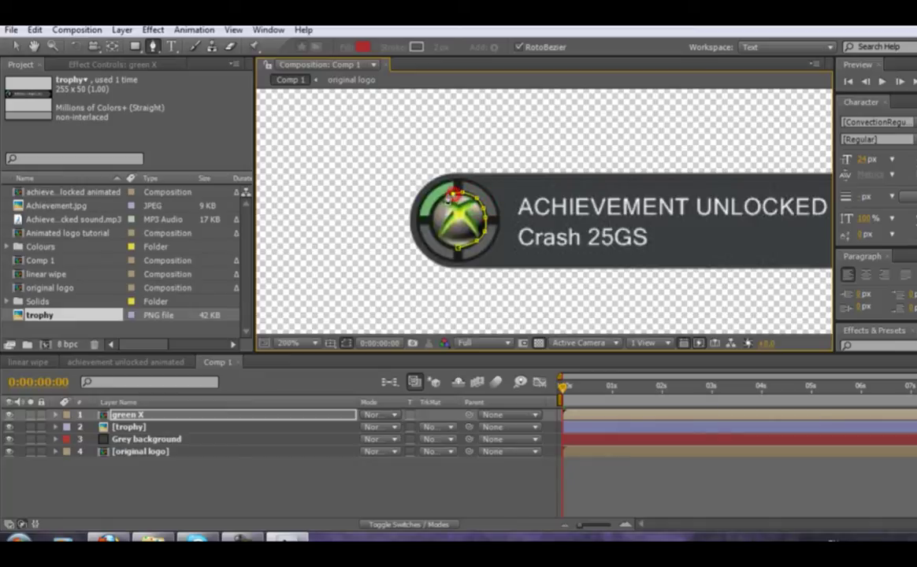
{"action": "left_click_drag", "start_coordinate": [439, 198], "coordinate": [435, 219]}
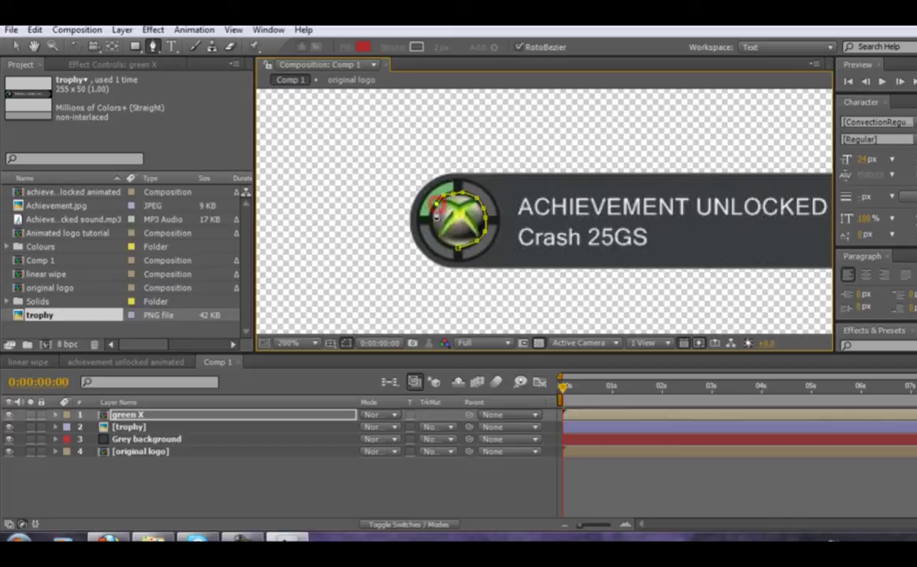
{"action": "left_click", "coordinate": [433, 226]}
{"action": "left_click", "coordinate": [449, 250]}
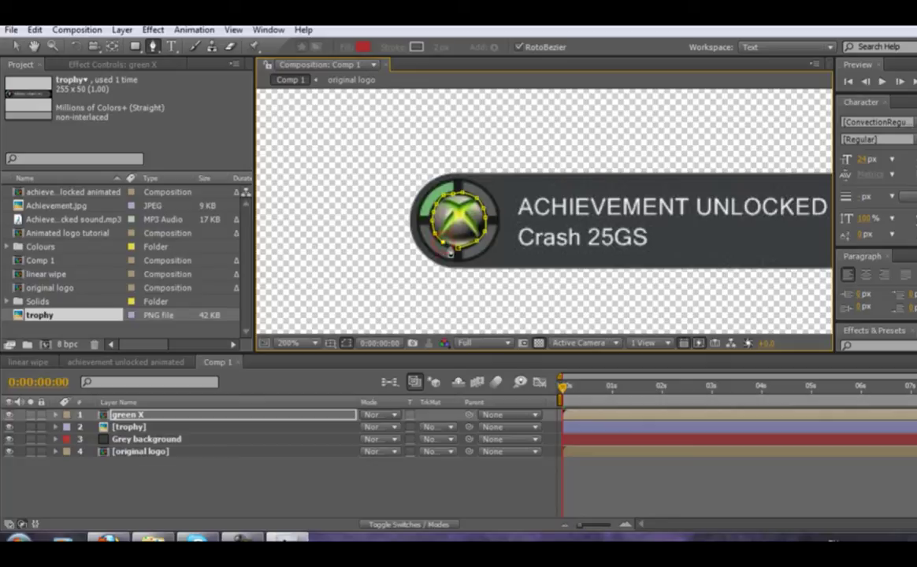
{"action": "left_click", "coordinate": [456, 252]}
{"action": "left_click", "coordinate": [459, 251]}
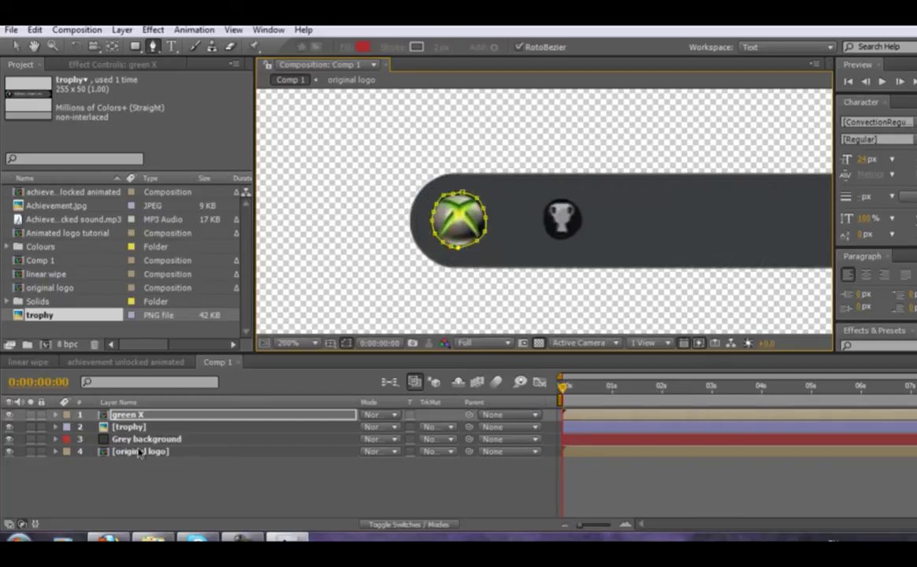
{"action": "left_click", "coordinate": [123, 430]}
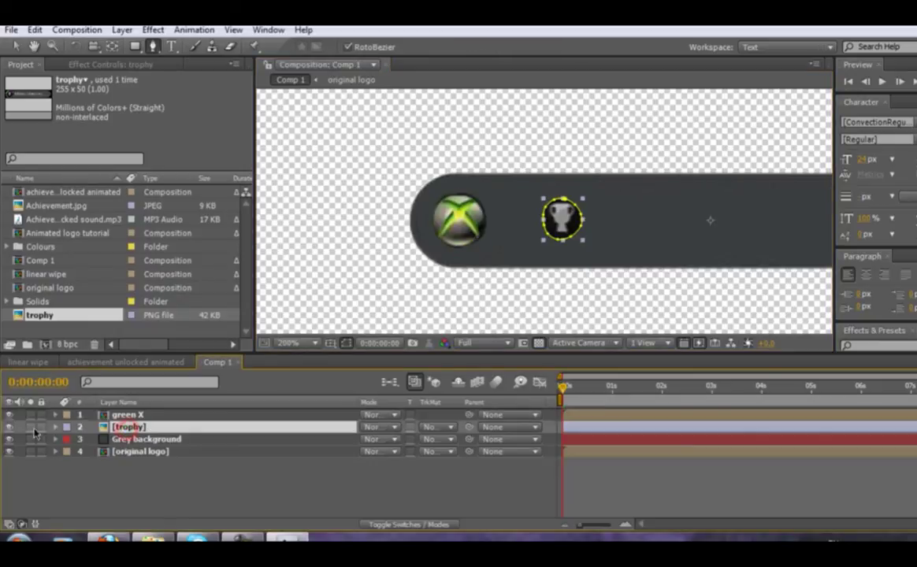
{"action": "left_click", "coordinate": [56, 428]}
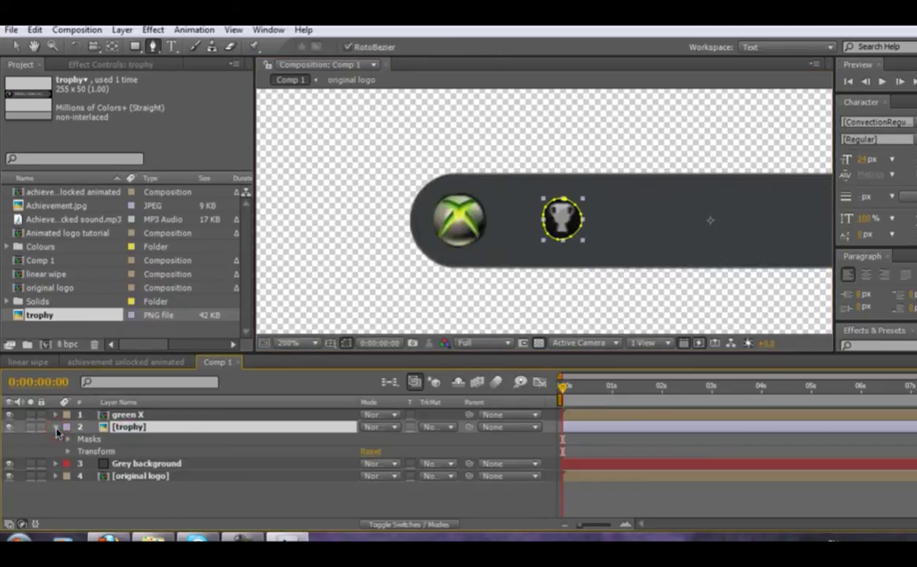
{"action": "left_click", "coordinate": [15, 46]}
{"action": "left_click_drag", "start_coordinate": [583, 236], "coordinate": [586, 242]}
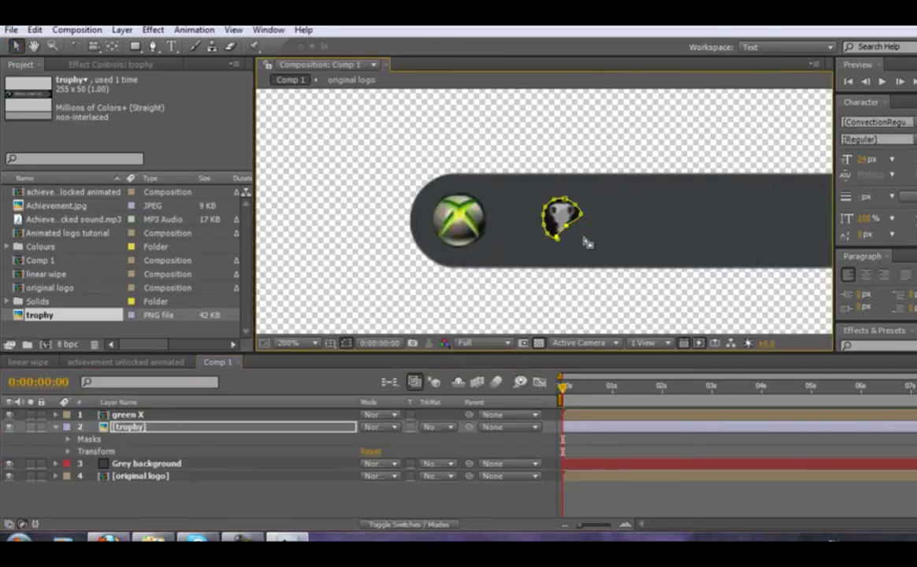
{"action": "key", "text": "ctrl+z"}
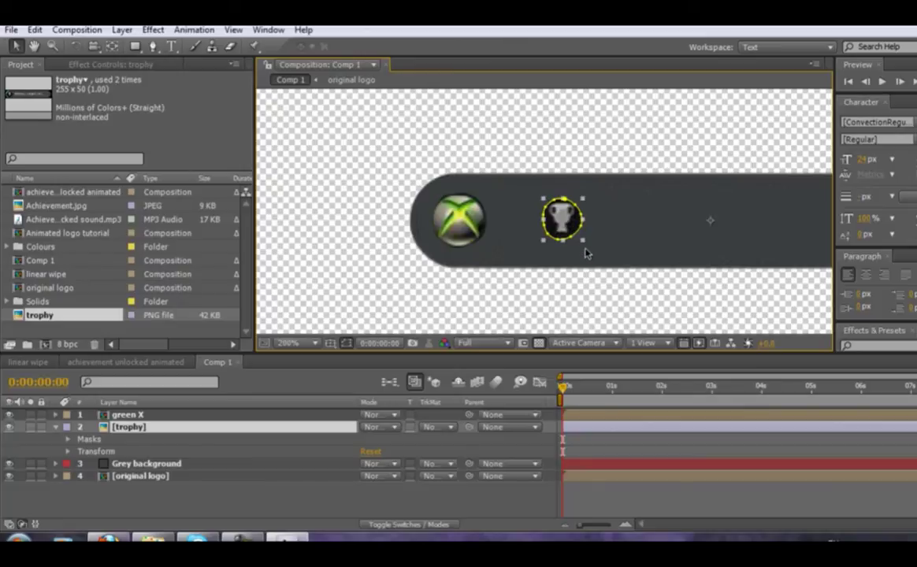
{"action": "left_click", "coordinate": [652, 230]}
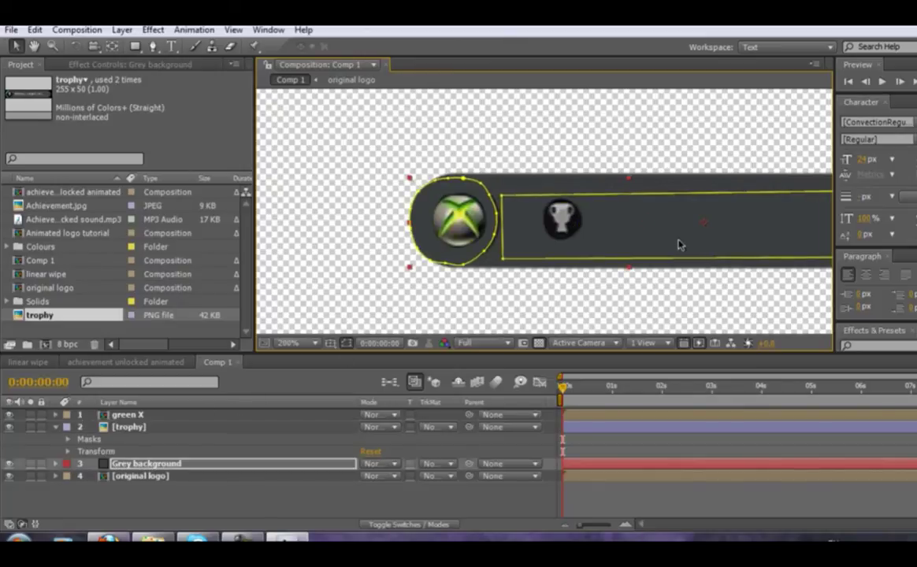
{"action": "left_click_drag", "start_coordinate": [679, 243], "coordinate": [682, 243]}
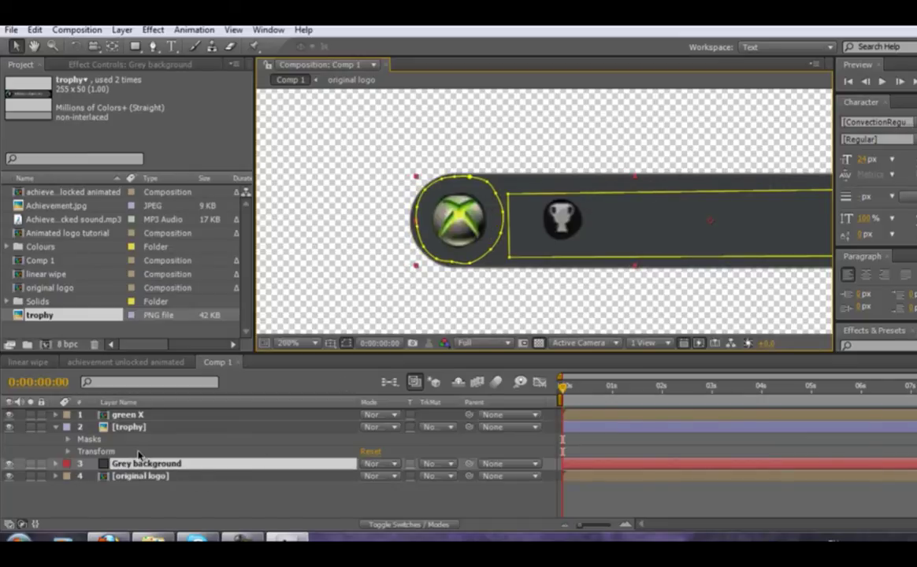
Step: Move the trophy layer across the banner until it sits behind the green X ball
{"action": "left_click", "coordinate": [130, 428]}
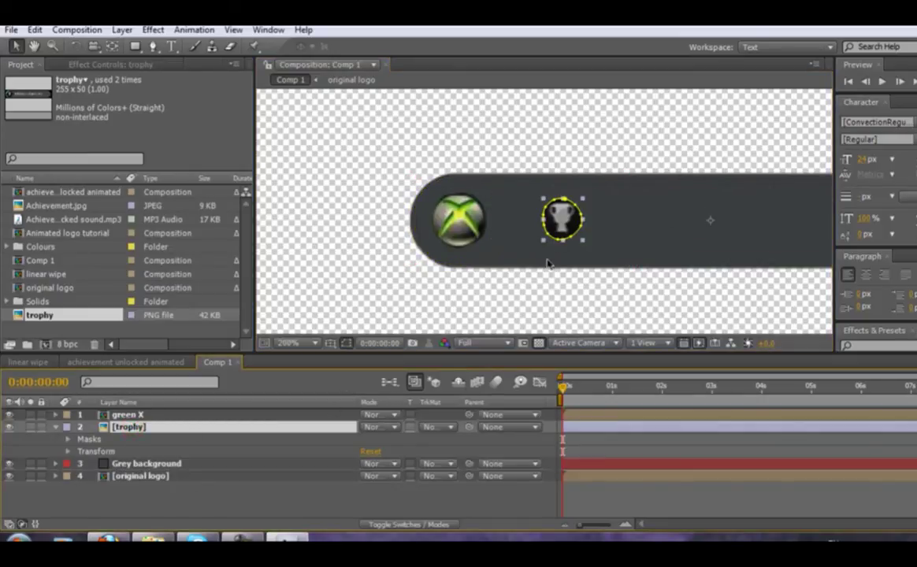
{"action": "left_click_drag", "start_coordinate": [573, 230], "coordinate": [464, 224]}
Step: Lower the green X layer's opacity to about 36% so that the trophy shows through it
{"action": "left_click", "coordinate": [141, 414]}
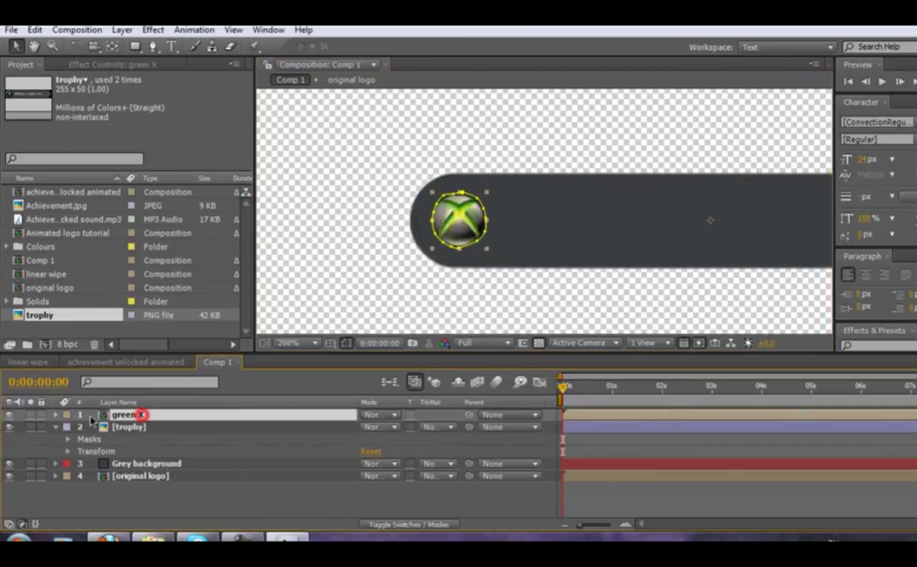
{"action": "left_click", "coordinate": [56, 415]}
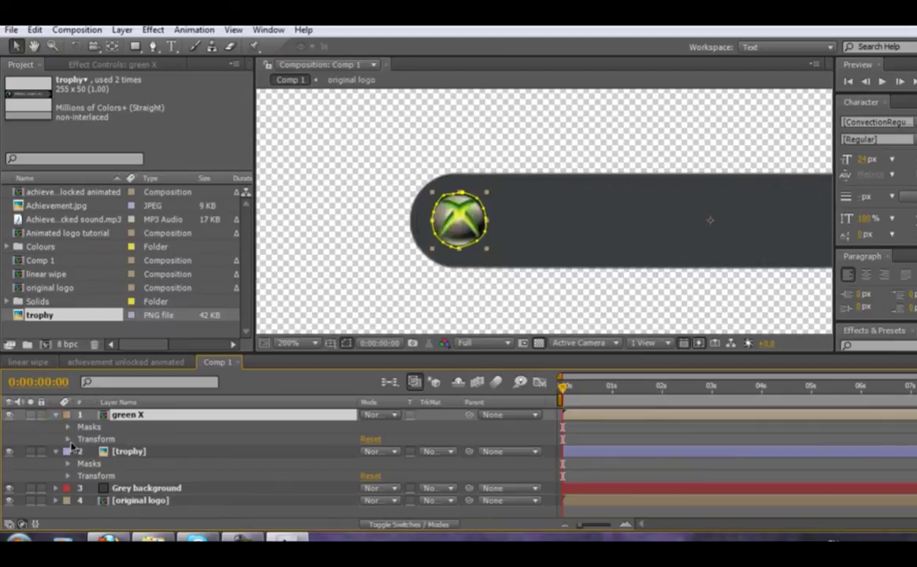
{"action": "left_click", "coordinate": [67, 439]}
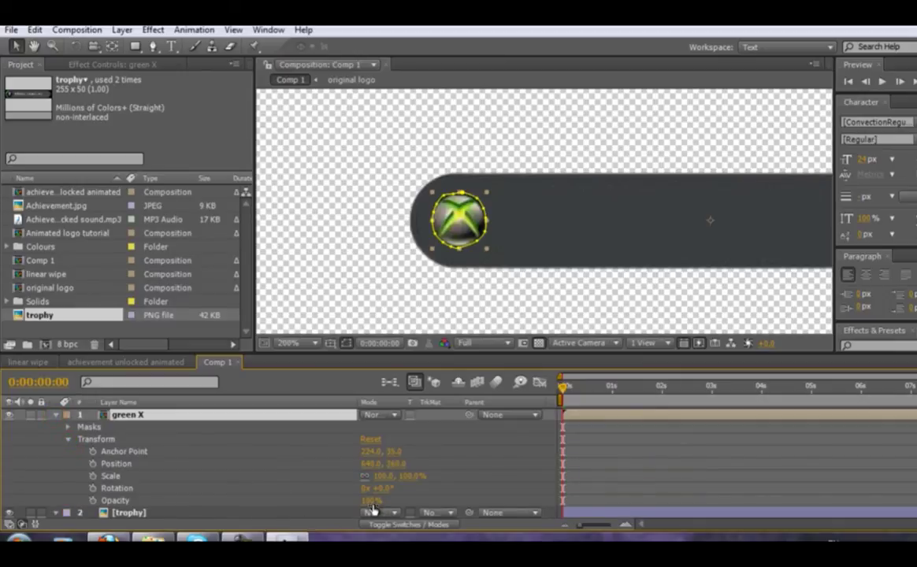
{"action": "left_click_drag", "start_coordinate": [370, 501], "coordinate": [342, 505]}
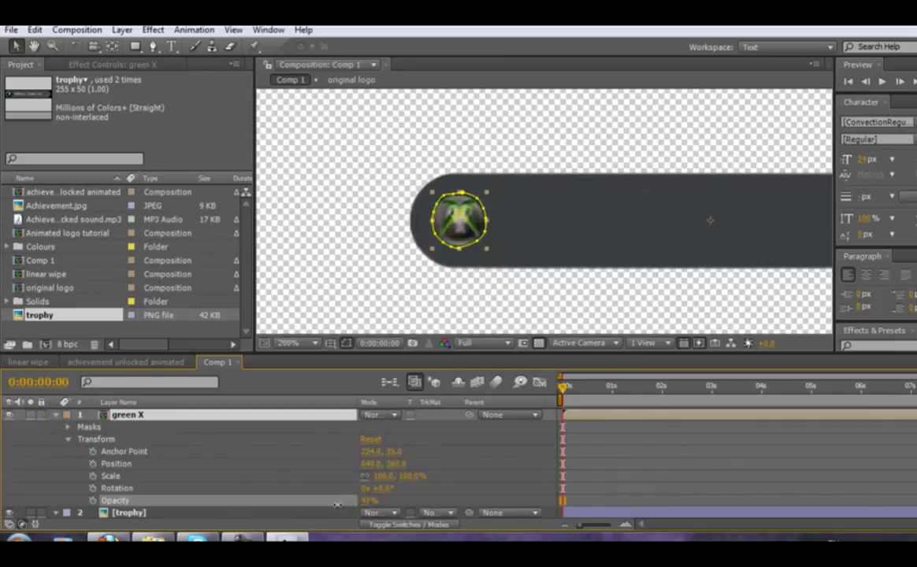
{"action": "key", "text": "Return"}
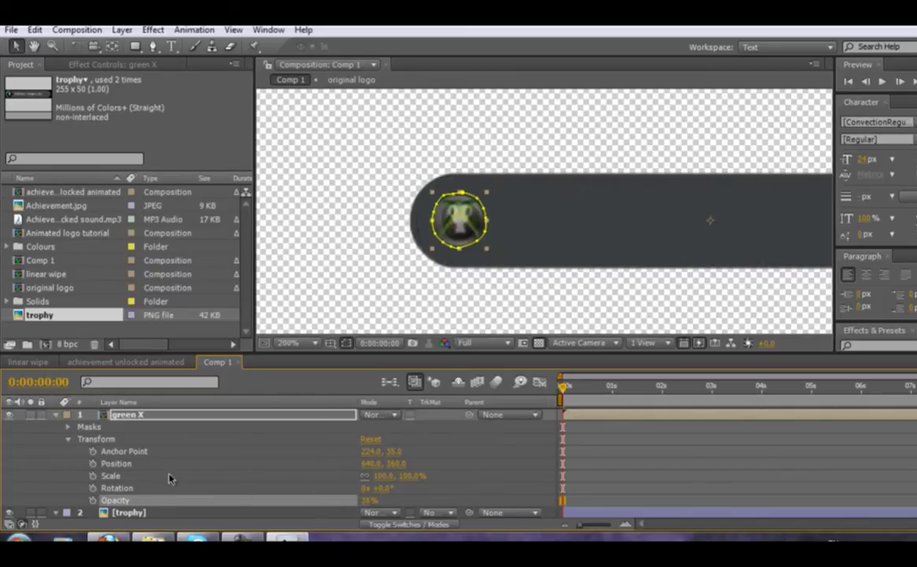
Step: Scale the trophy layer to 114% and reposition it so that it is centred behind the green X ball
{"action": "scroll", "coordinate": [161, 482], "scroll_direction": "down", "scroll_amount": 2}
{"action": "left_click", "coordinate": [130, 464]}
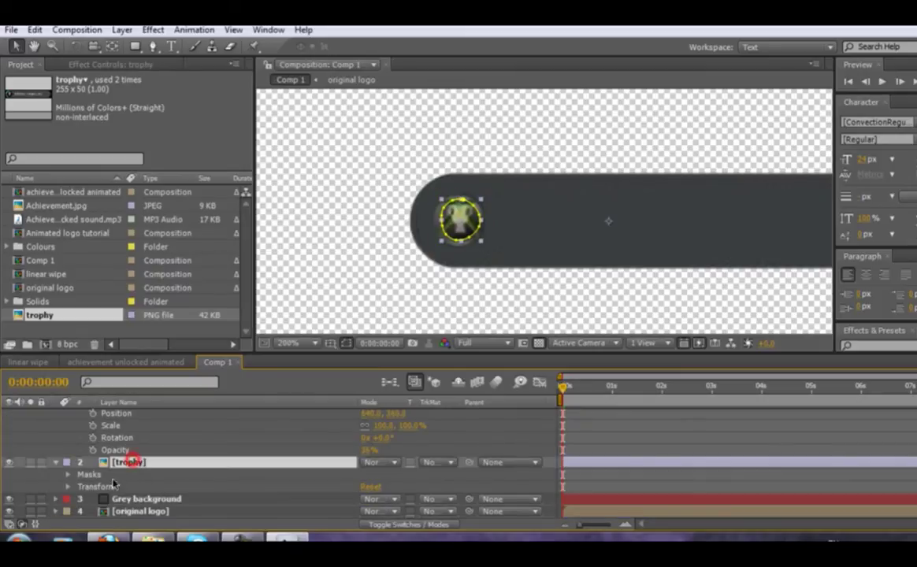
{"action": "left_click", "coordinate": [96, 486]}
{"action": "left_click", "coordinate": [66, 487]}
{"action": "scroll", "coordinate": [69, 489], "scroll_direction": "down", "scroll_amount": 2}
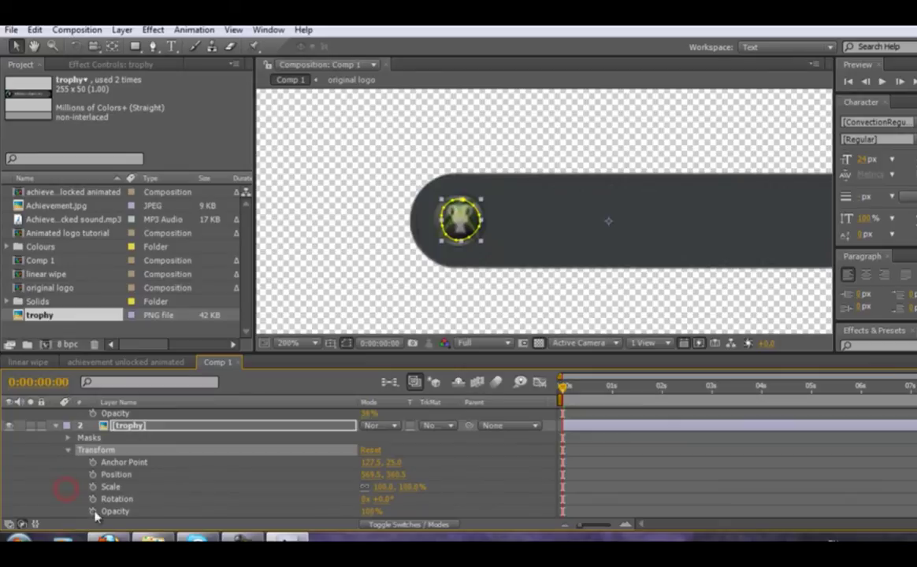
{"action": "scroll", "coordinate": [144, 512], "scroll_direction": "down", "scroll_amount": 1}
{"action": "left_click_drag", "start_coordinate": [407, 464], "coordinate": [425, 463]}
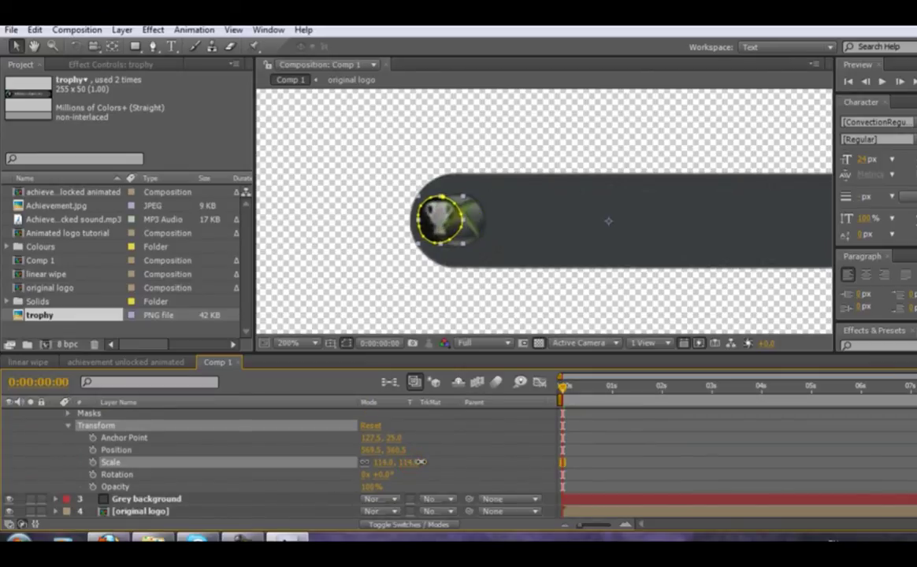
{"action": "left_click_drag", "start_coordinate": [441, 238], "coordinate": [459, 236]}
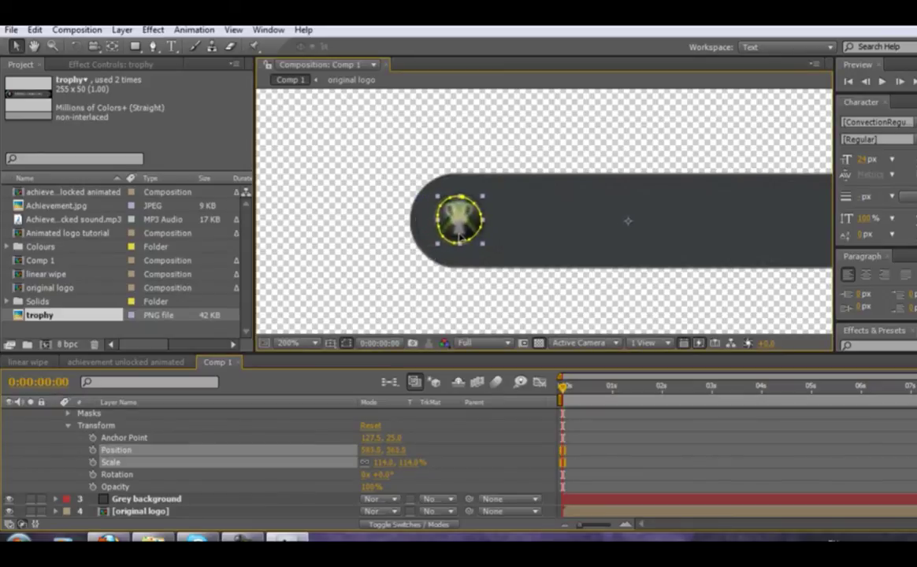
Step: Restore the green X layer to full opacity, collapse both expanded layers, and hide the green X layer
{"action": "scroll", "coordinate": [193, 456], "scroll_direction": "up", "scroll_amount": 3}
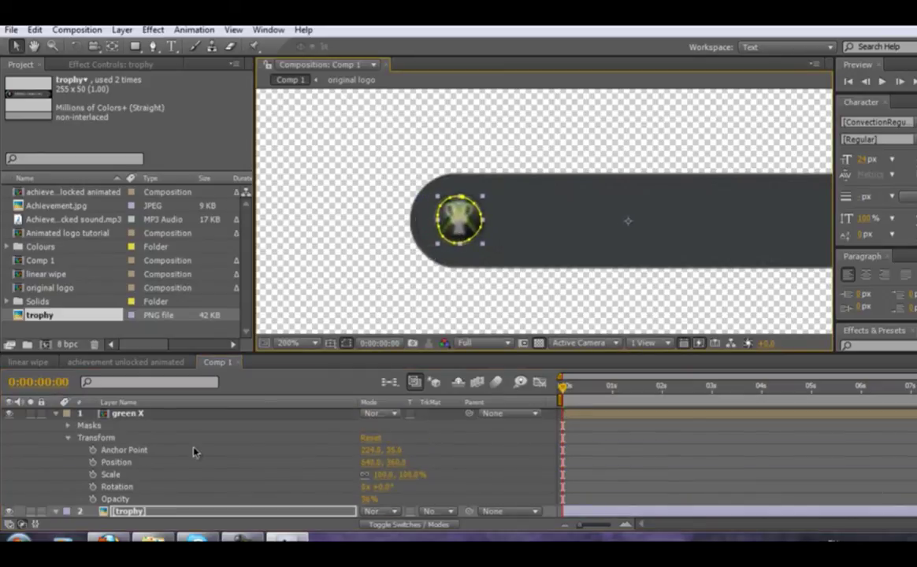
{"action": "left_click_drag", "start_coordinate": [368, 504], "coordinate": [418, 504]}
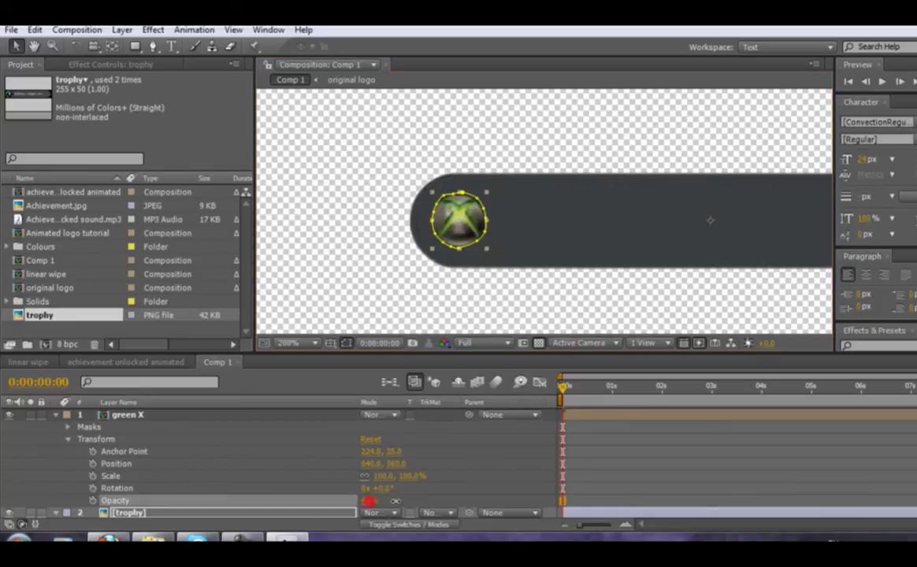
{"action": "left_click", "coordinate": [55, 415]}
{"action": "left_click", "coordinate": [55, 426]}
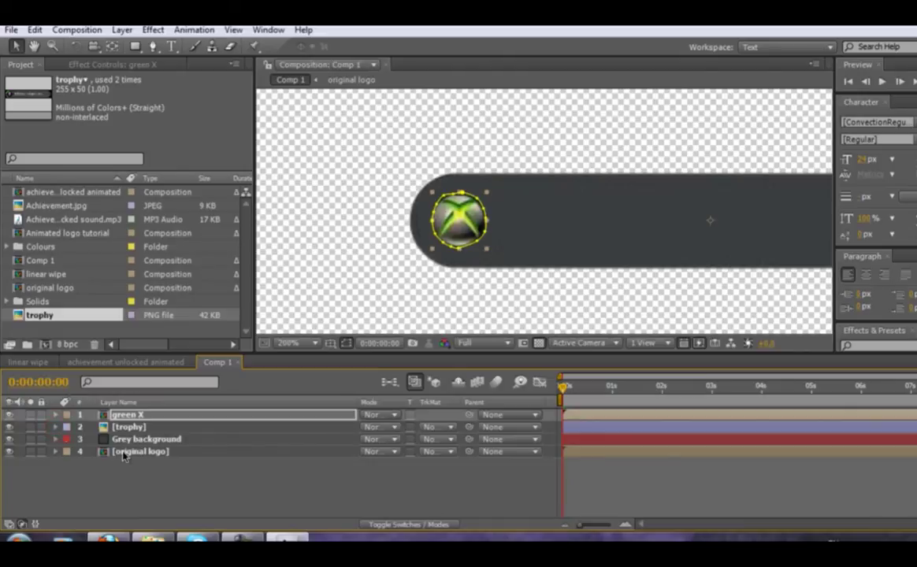
{"action": "left_click", "coordinate": [9, 416]}
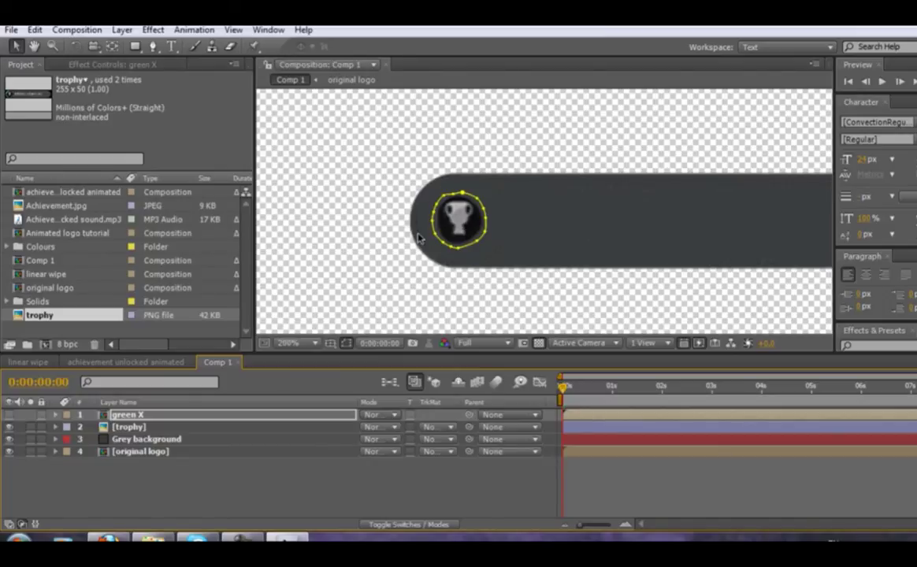
Step: Create a new black (000000) solid layer at the composition size of 1280 x 720 px
{"action": "left_click", "coordinate": [132, 48]}
{"action": "left_click", "coordinate": [121, 30]}
{"action": "mouse_move", "coordinate": [149, 49]}
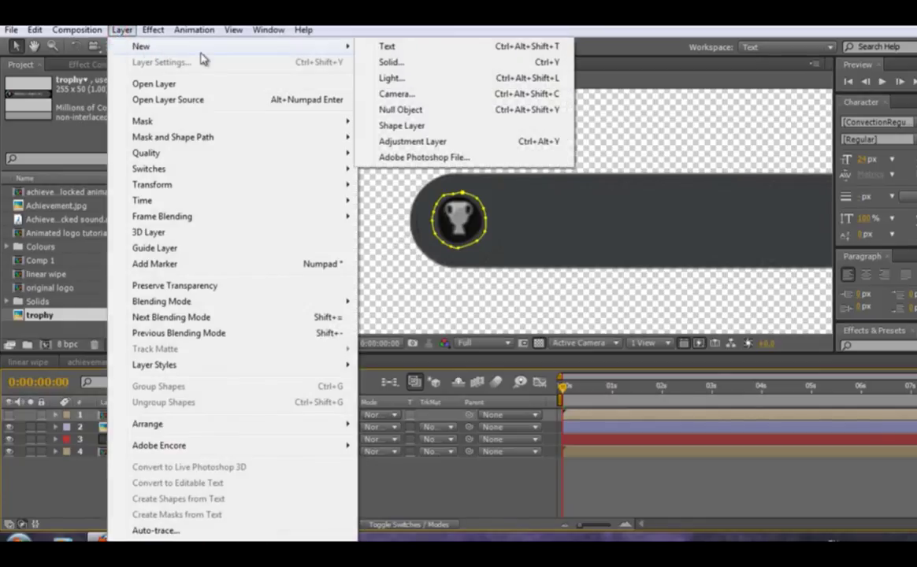
{"action": "left_click", "coordinate": [432, 63]}
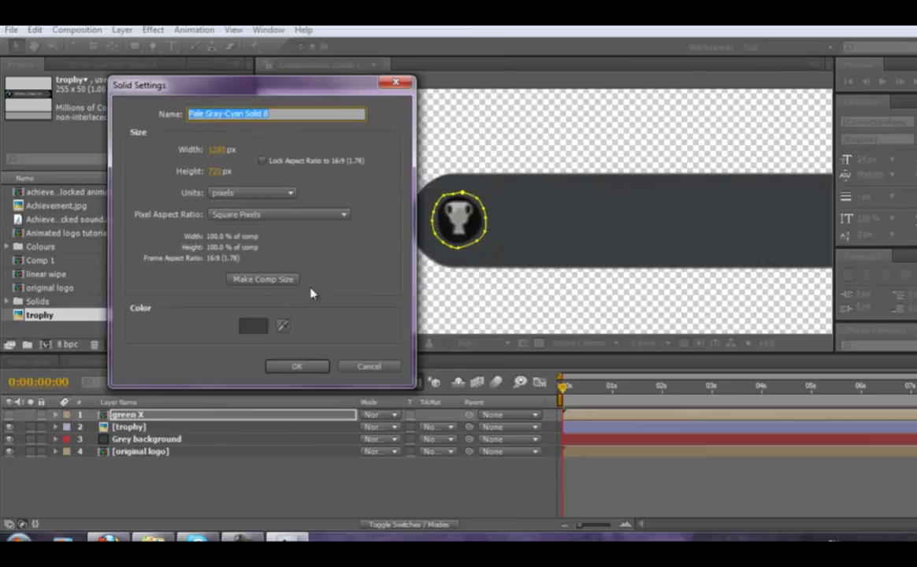
{"action": "left_click", "coordinate": [252, 325]}
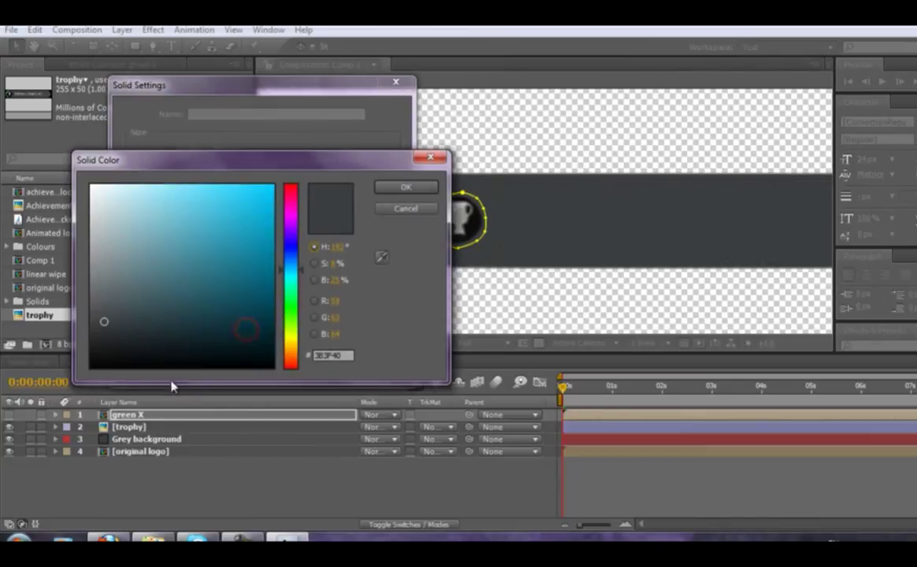
{"action": "left_click", "coordinate": [90, 367]}
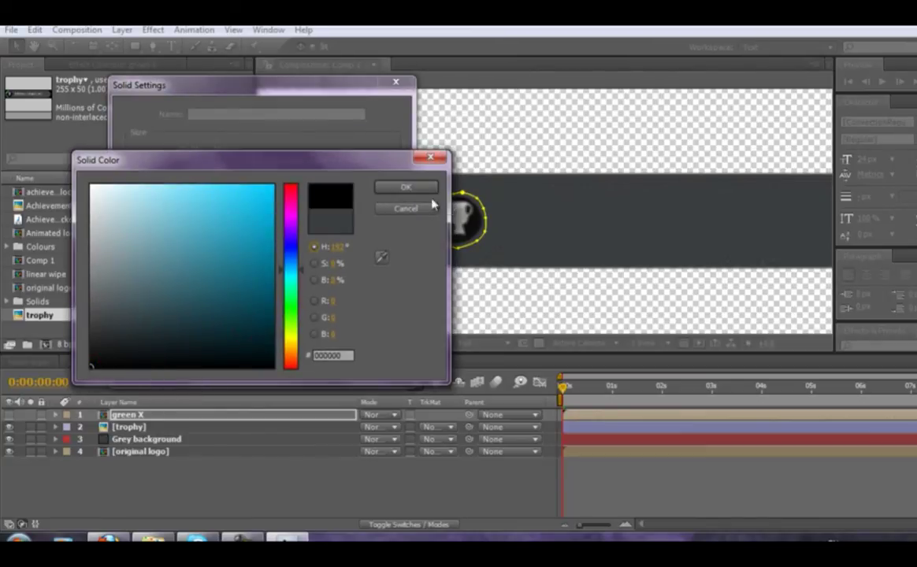
{"action": "left_click", "coordinate": [409, 189]}
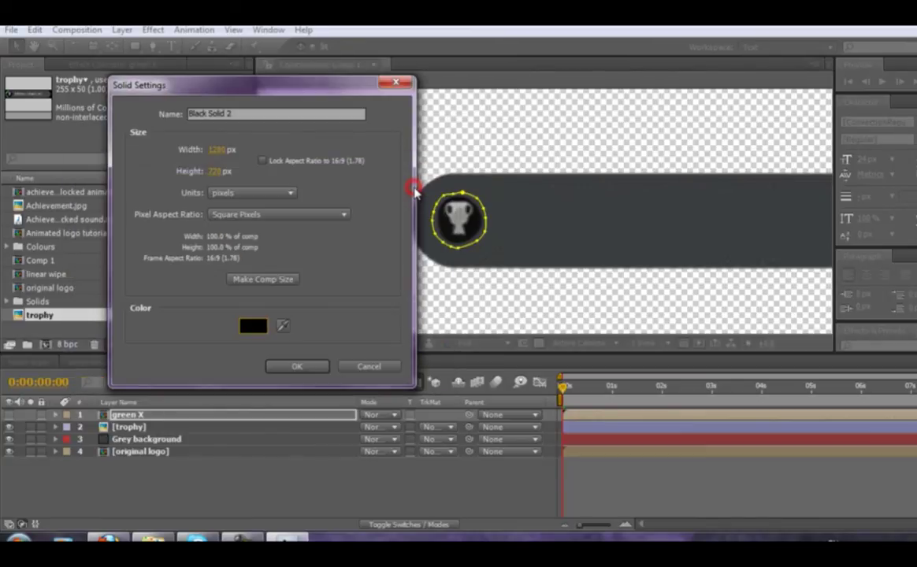
{"action": "left_click", "coordinate": [296, 367]}
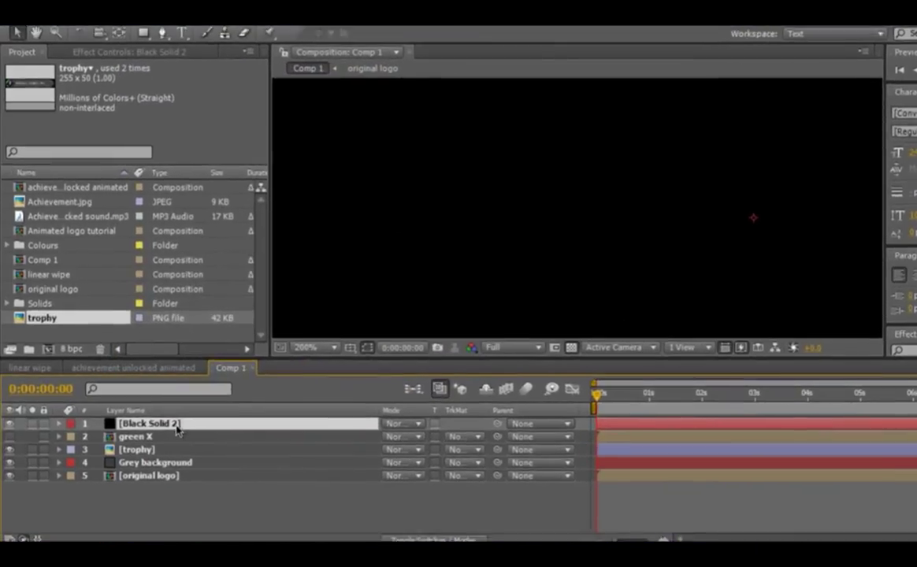
Step: Move the black solid layer directly below the trophy layer and hide every layer except the original logo
{"action": "left_click_drag", "start_coordinate": [170, 420], "coordinate": [177, 463]}
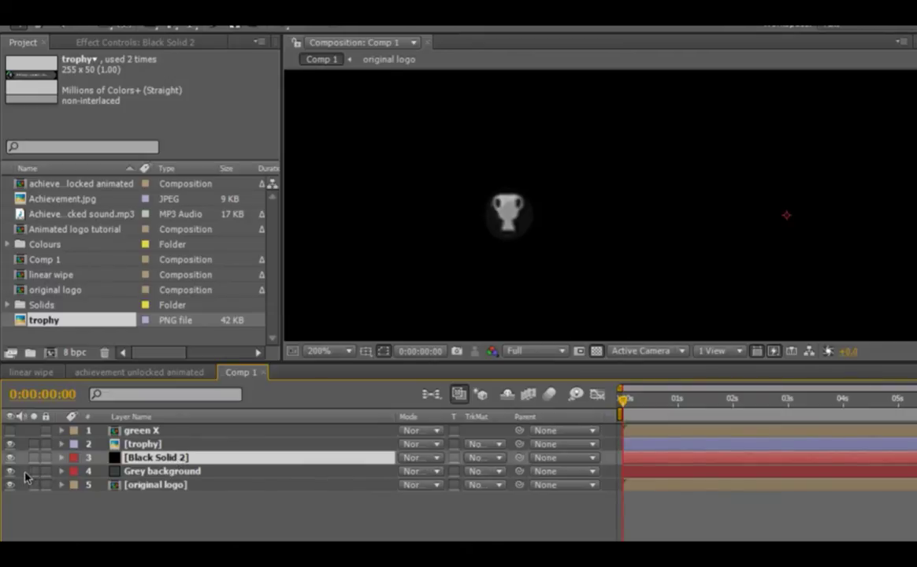
{"action": "left_click_drag", "start_coordinate": [14, 477], "coordinate": [11, 423]}
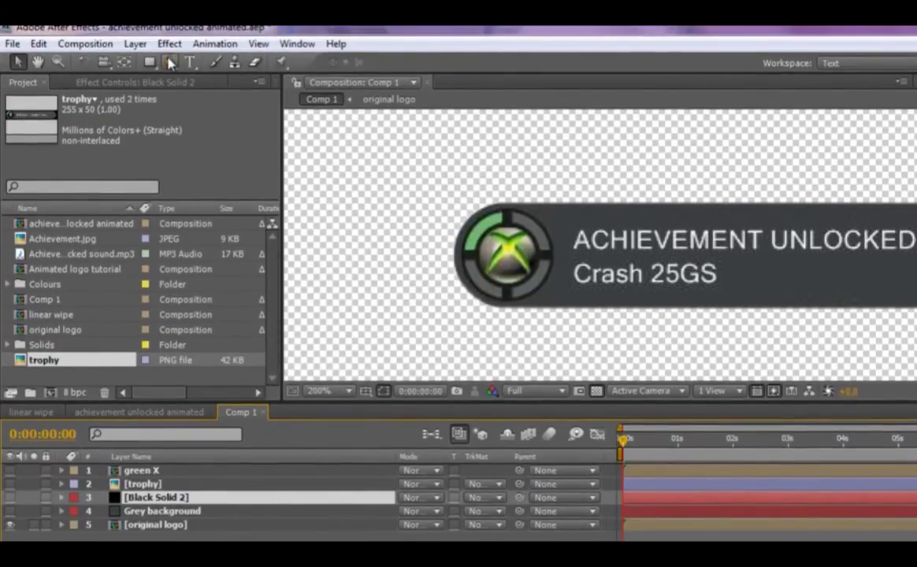
Step: Draw a closed circular Pen mask on the black solid layer, tracing the edge of the green X ball
{"action": "left_click", "coordinate": [169, 22]}
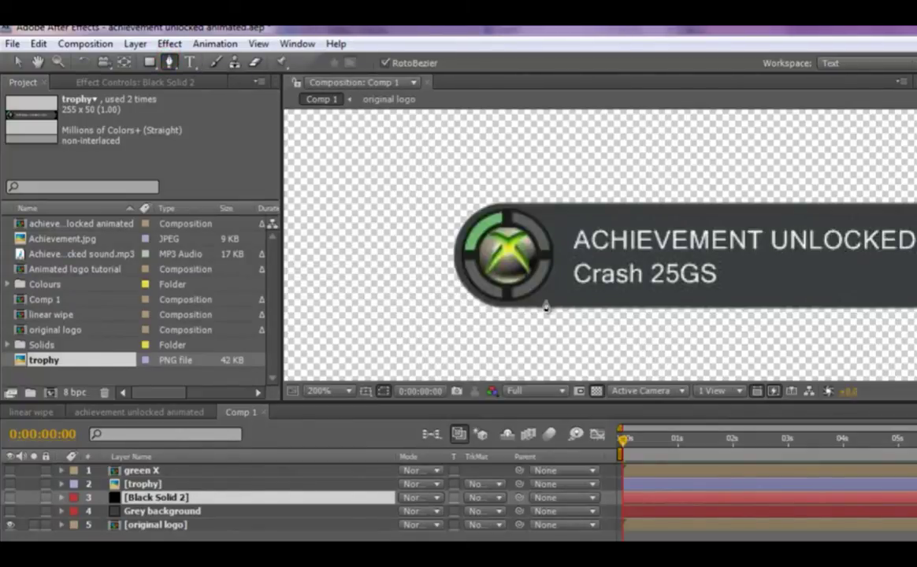
{"action": "left_click", "coordinate": [509, 287]}
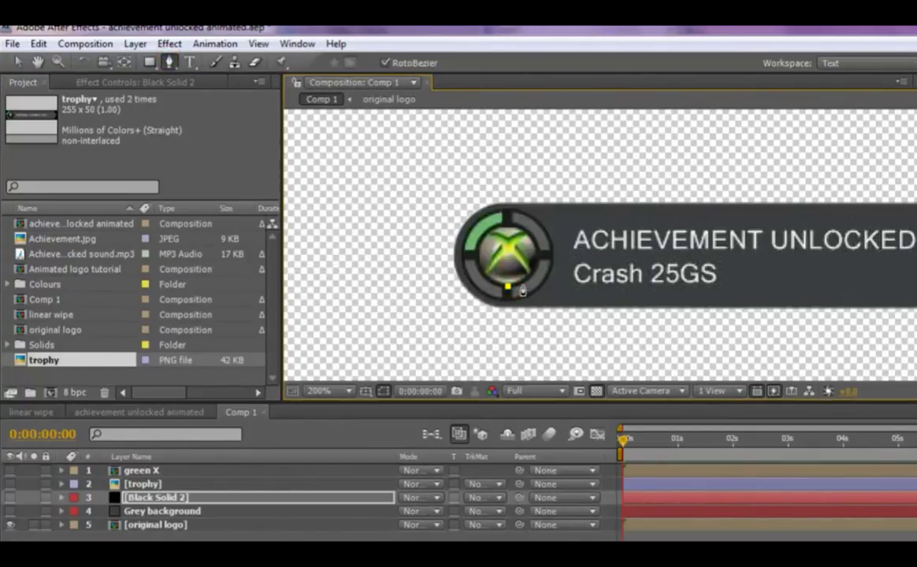
{"action": "left_click", "coordinate": [523, 281]}
{"action": "left_click", "coordinate": [536, 271]}
{"action": "left_click", "coordinate": [535, 250]}
{"action": "left_click", "coordinate": [522, 230]}
{"action": "left_click", "coordinate": [505, 224]}
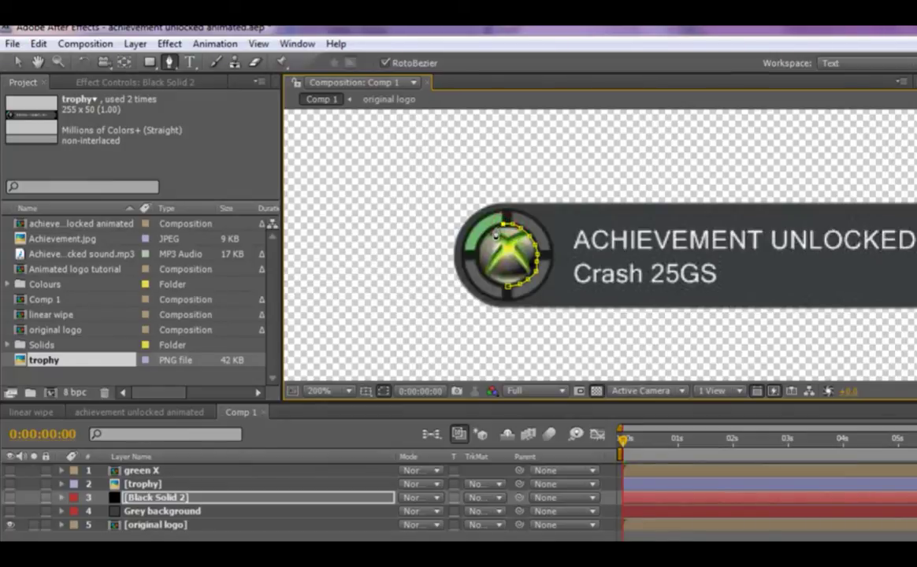
{"action": "left_click", "coordinate": [490, 229]}
{"action": "left_click", "coordinate": [478, 252]}
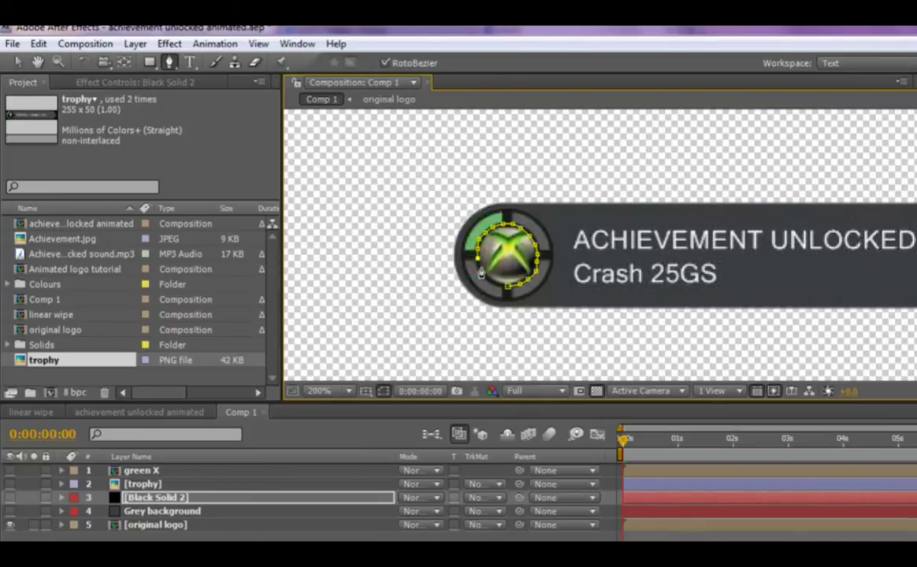
{"action": "left_click", "coordinate": [488, 281]}
{"action": "left_click", "coordinate": [506, 285]}
{"action": "left_click", "coordinate": [505, 288]}
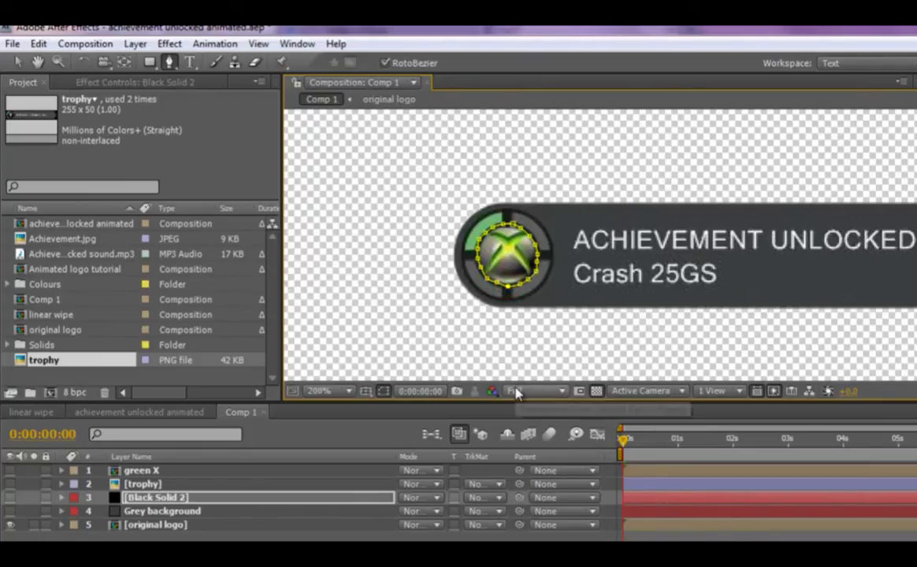
Step: Make the grey background, black solid and trophy layers visible again, leaving the green X layer hidden
{"action": "left_click", "coordinate": [9, 511]}
{"action": "left_click", "coordinate": [10, 497]}
{"action": "left_click", "coordinate": [10, 483]}
{"action": "left_click", "coordinate": [9, 470]}
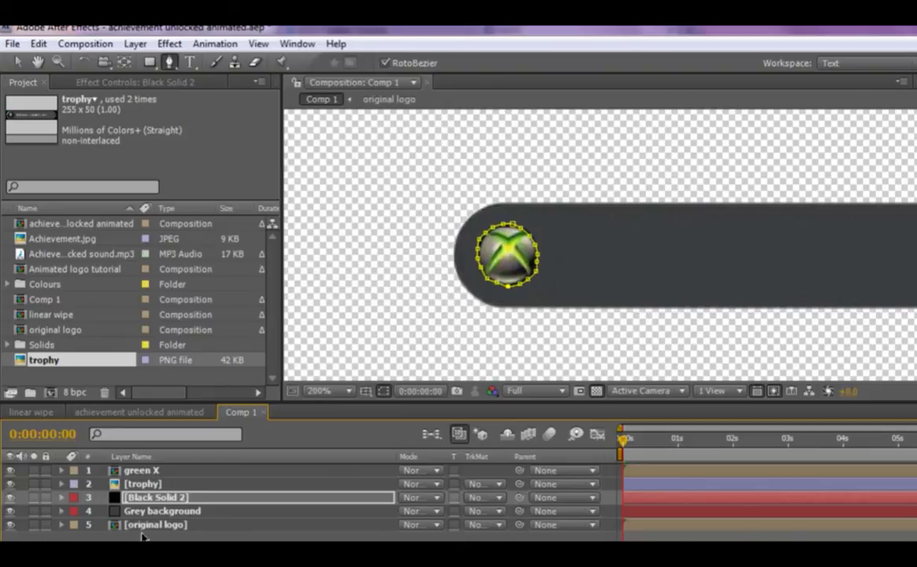
{"action": "left_click", "coordinate": [10, 470]}
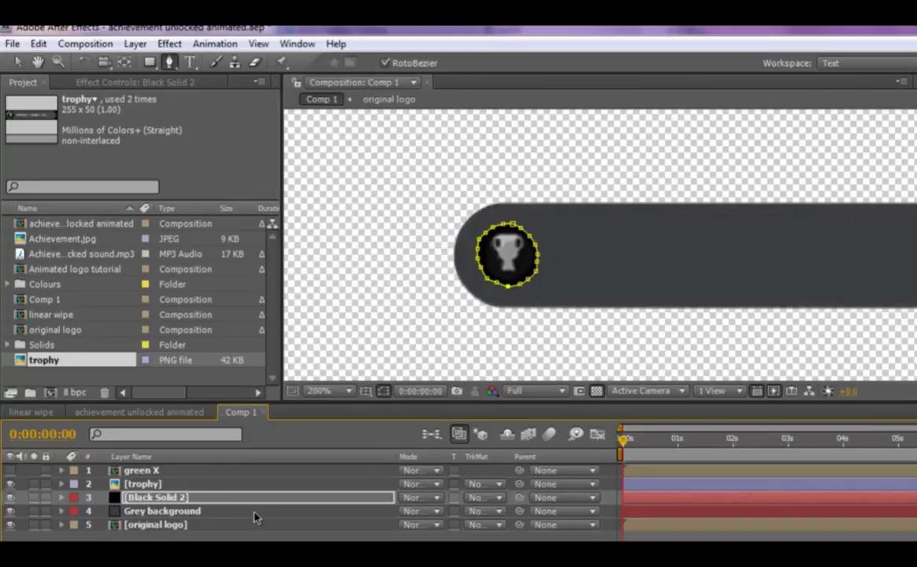
Step: Rename the masked black solid layer as "black circle"
{"action": "right_click", "coordinate": [140, 504]}
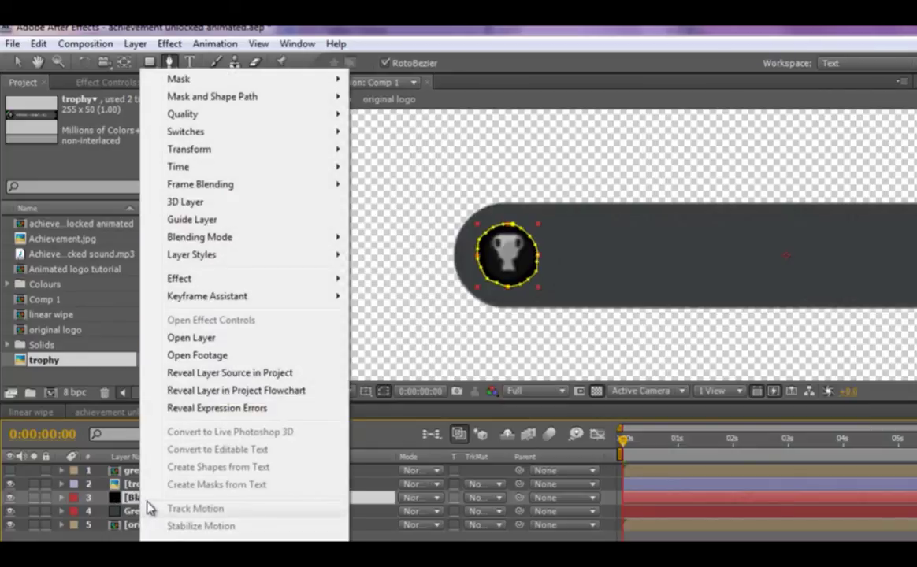
{"action": "key", "text": "Escape"}
{"action": "key", "text": "Return"}
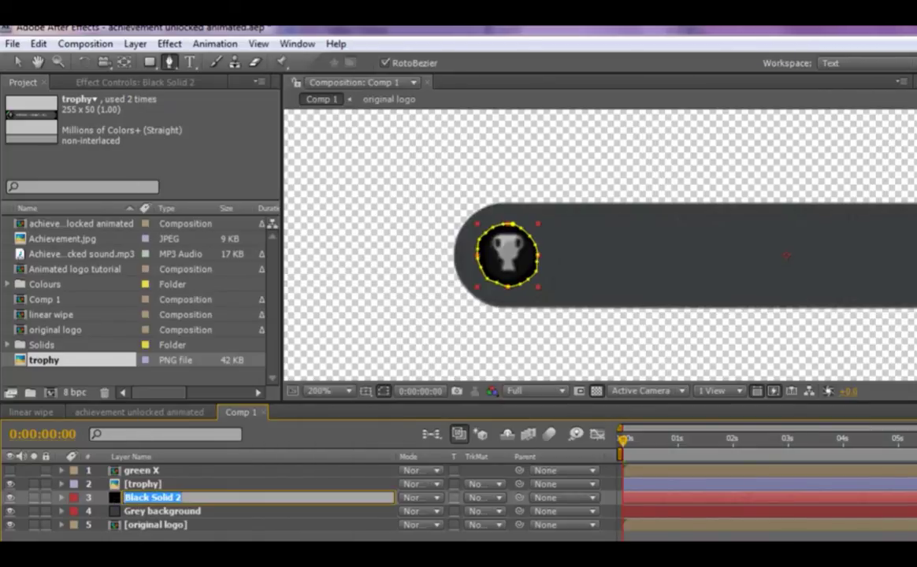
{"action": "type", "text": "black circle"}
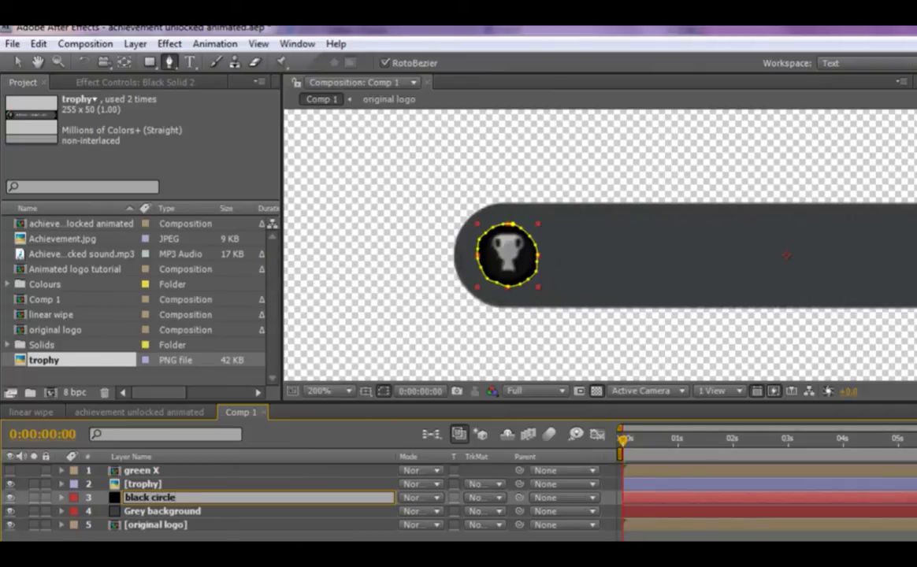
{"action": "left_click", "coordinate": [147, 472]}
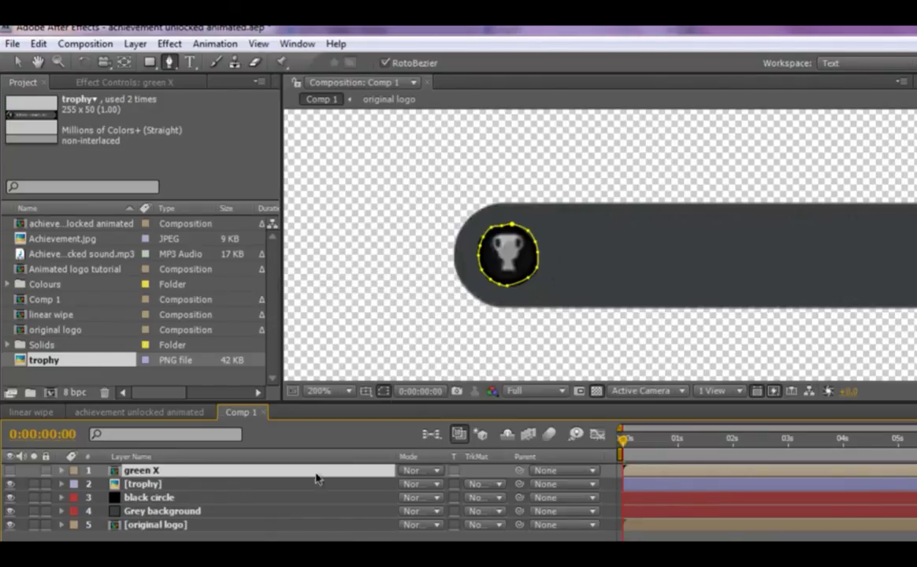
Step: Duplicate the original logo layer and move the copy above all other layers, keeping the current Windows color scheme when asked
{"action": "left_click", "coordinate": [157, 525]}
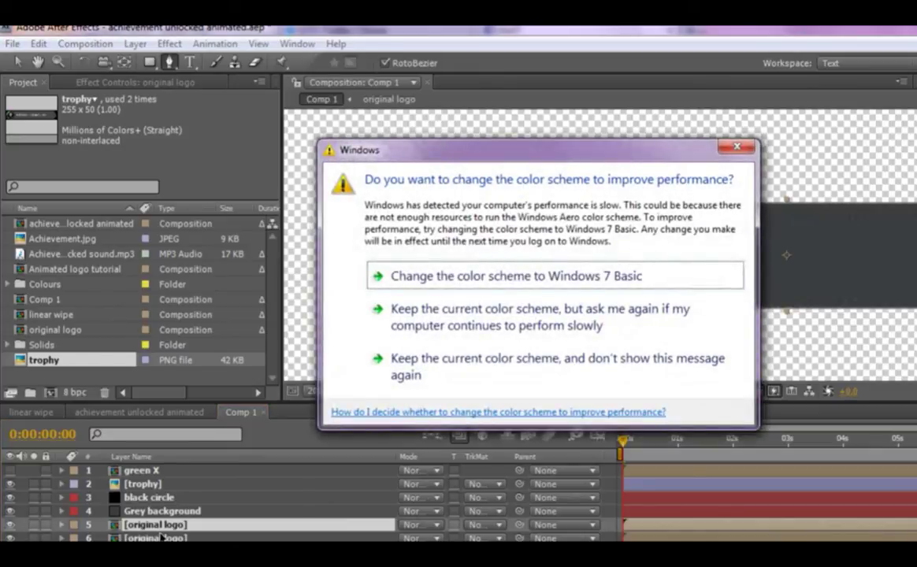
{"action": "left_click", "coordinate": [438, 322]}
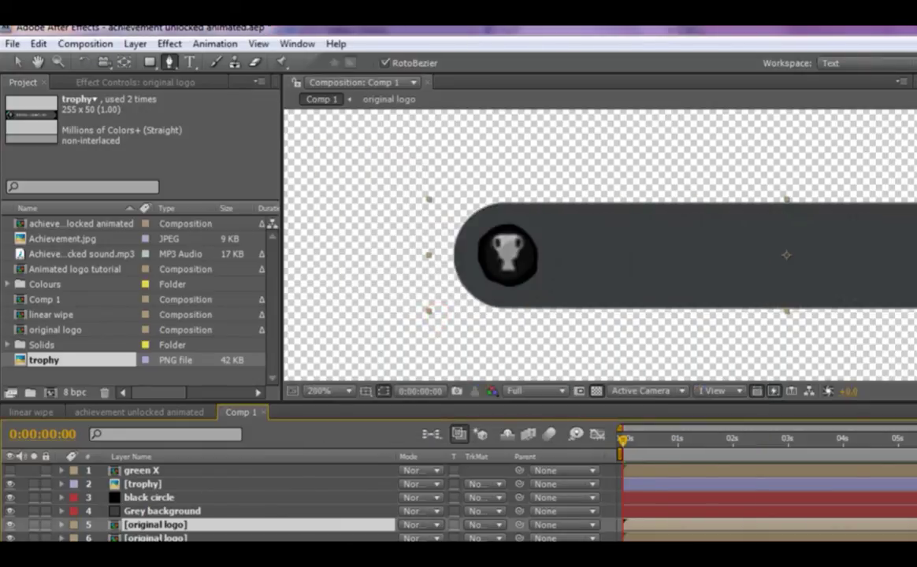
{"action": "left_click_drag", "start_coordinate": [160, 530], "coordinate": [169, 470]}
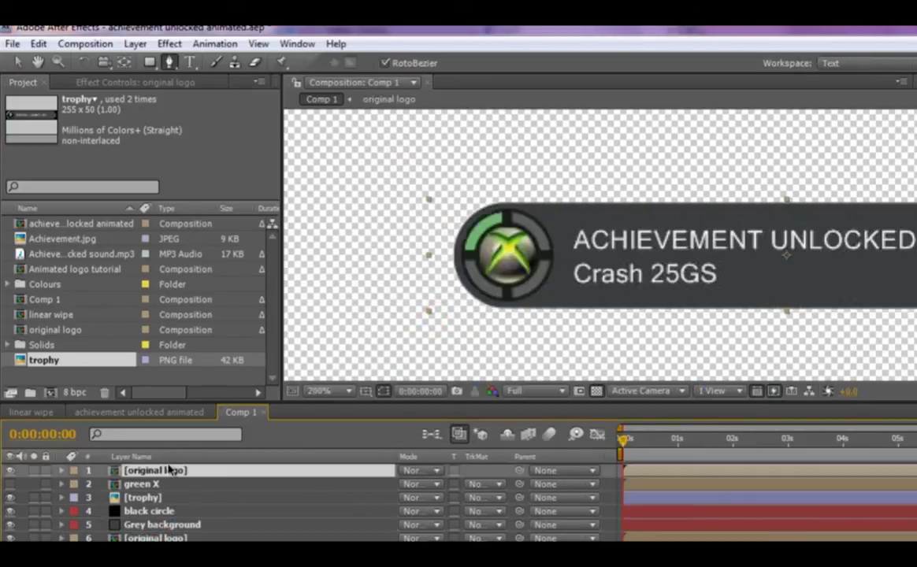
Step: Rename the topmost original logo copy as "green segments"
{"action": "right_click", "coordinate": [189, 474]}
{"action": "key", "text": "Escape"}
{"action": "key", "text": "Return"}
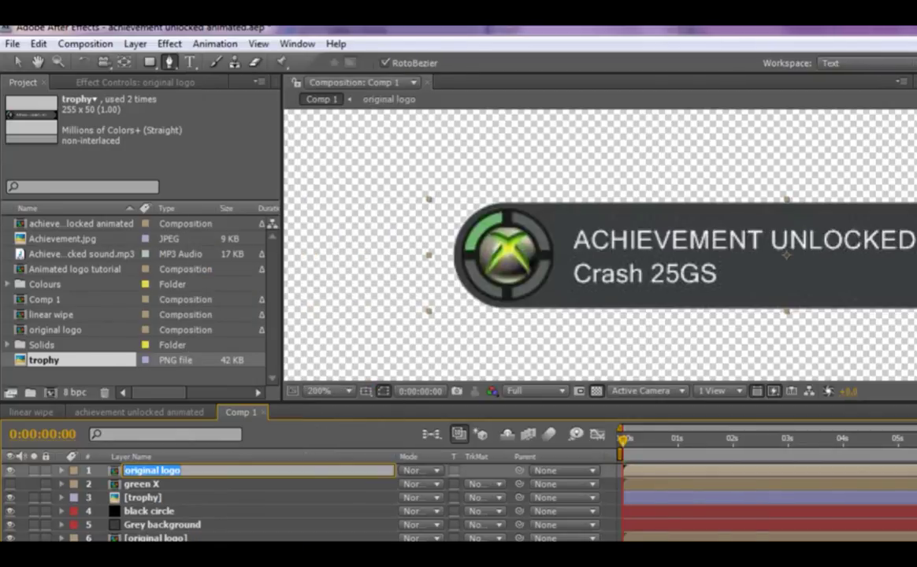
{"action": "type", "text": "green segments"}
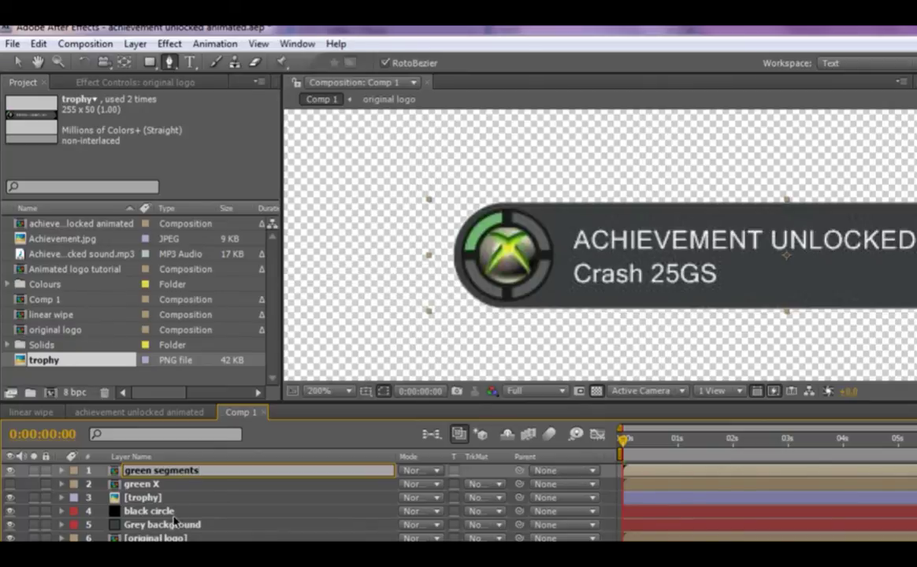
{"action": "left_click", "coordinate": [154, 484]}
Step: Draw a closed circular Pen mask around the green X ball on the green segments layer
{"action": "left_click", "coordinate": [177, 470]}
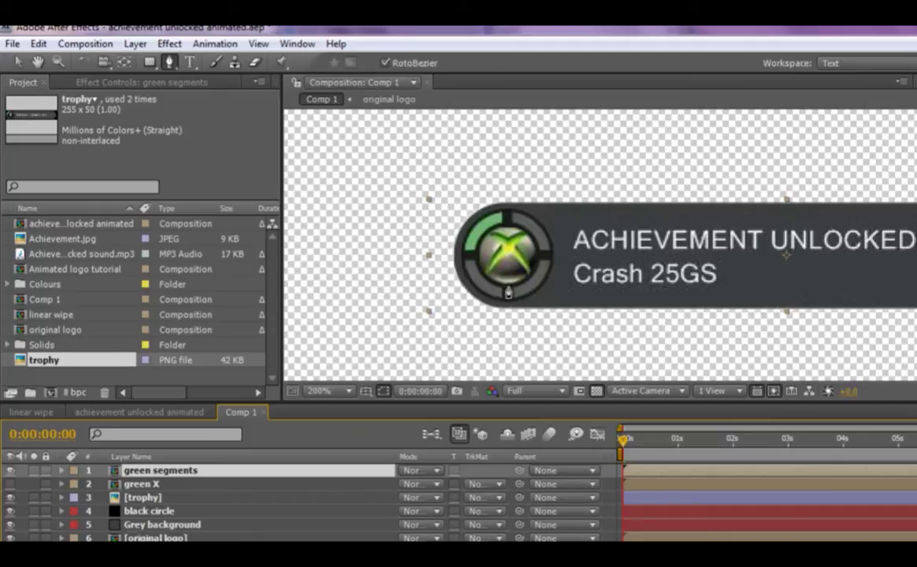
{"action": "left_click", "coordinate": [507, 287]}
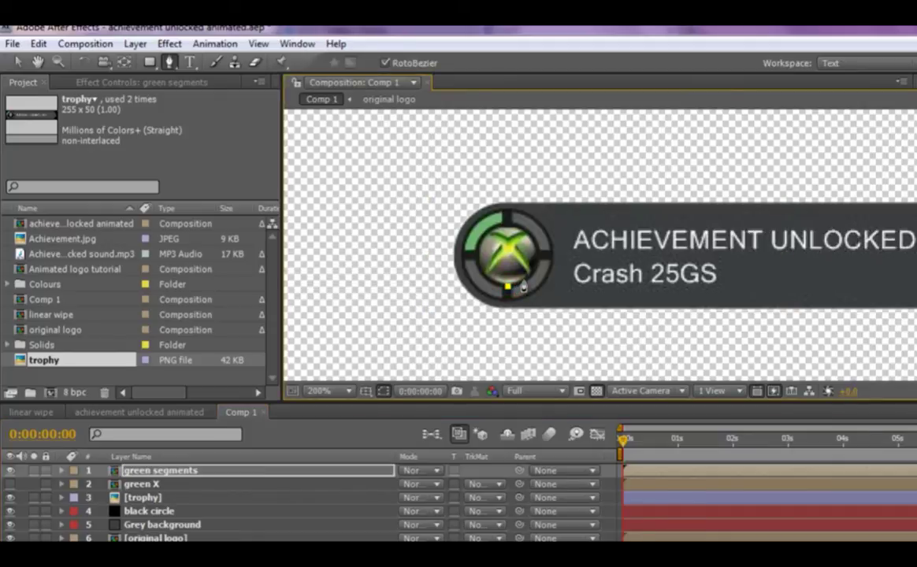
{"action": "left_click", "coordinate": [533, 272]}
{"action": "left_click", "coordinate": [540, 256]}
{"action": "left_click", "coordinate": [529, 231]}
{"action": "left_click", "coordinate": [508, 222]}
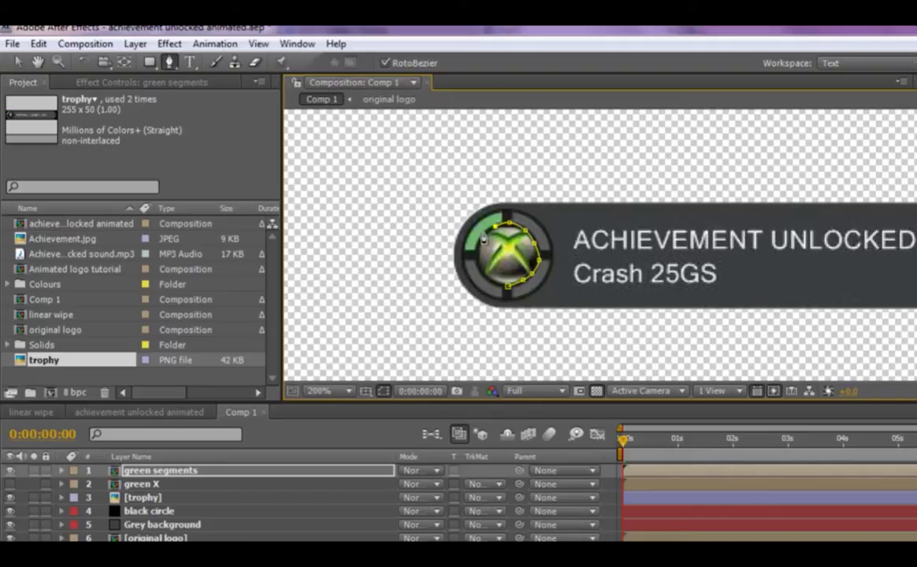
{"action": "left_click", "coordinate": [477, 243]}
{"action": "left_click", "coordinate": [496, 285]}
{"action": "left_click", "coordinate": [508, 286]}
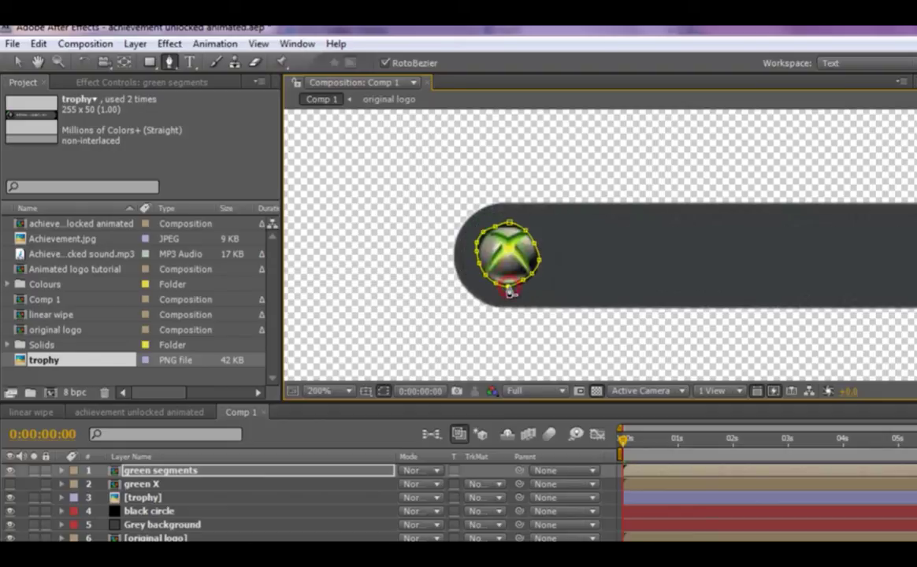
Step: Expand the masks of the green segments layer and set Mask 1's mode to Subtract
{"action": "left_click", "coordinate": [62, 471]}
{"action": "left_click", "coordinate": [77, 484]}
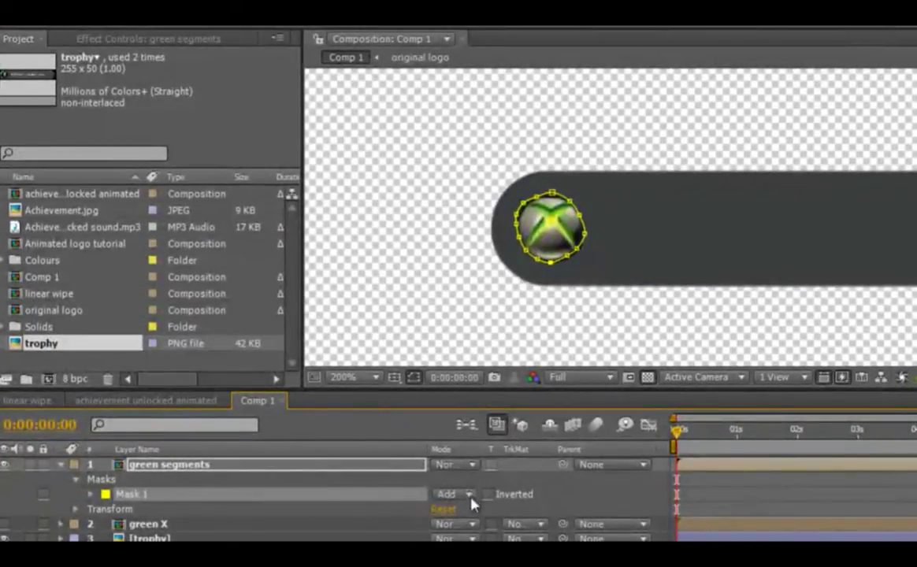
{"action": "left_click", "coordinate": [470, 495]}
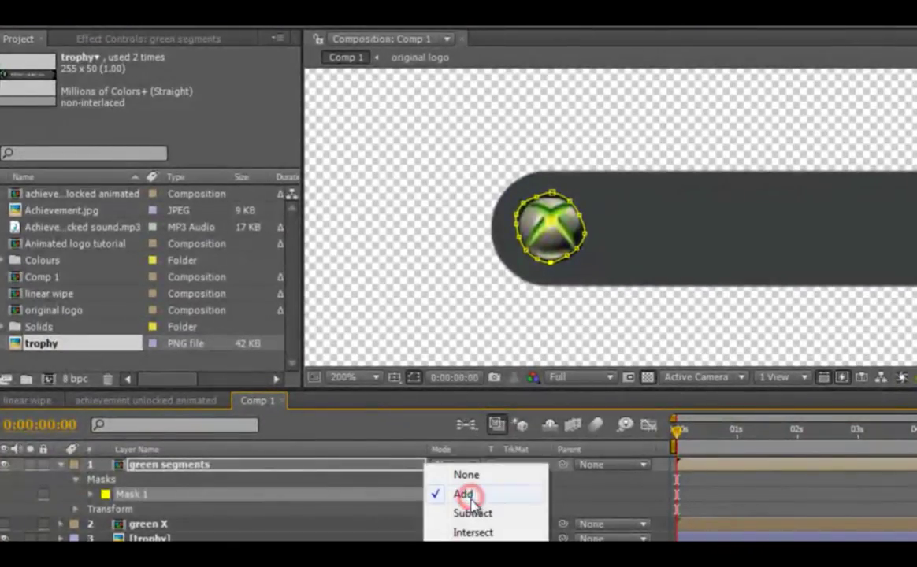
{"action": "left_click", "coordinate": [473, 516]}
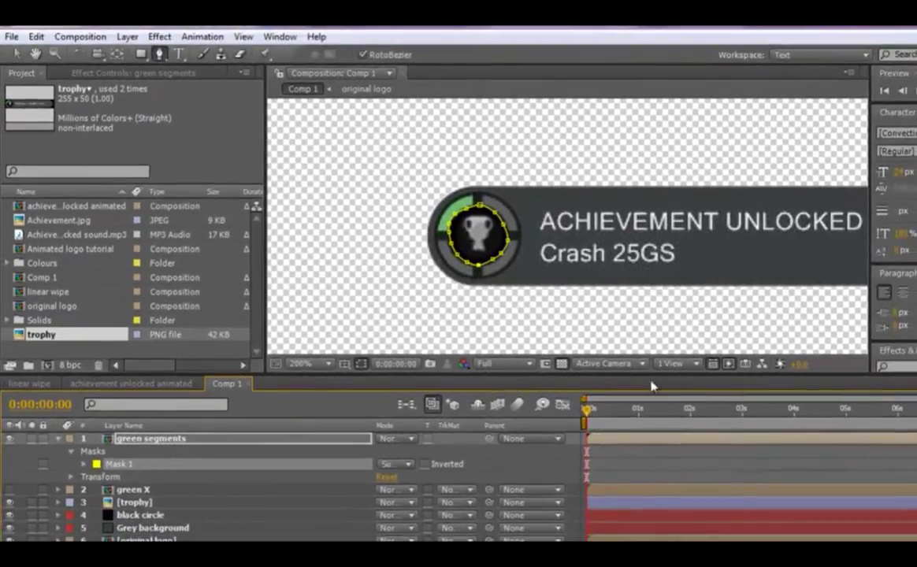
Step: Draw a second closed Pen mask on the green segments layer, following the outer edge of the segmented ring
{"action": "left_click", "coordinate": [486, 279]}
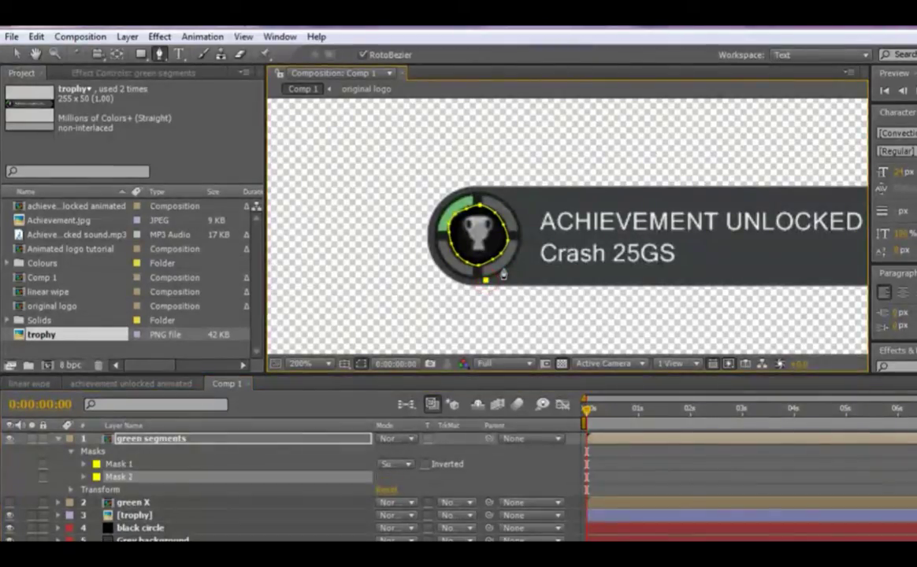
{"action": "left_click", "coordinate": [519, 245]}
{"action": "left_click", "coordinate": [510, 209]}
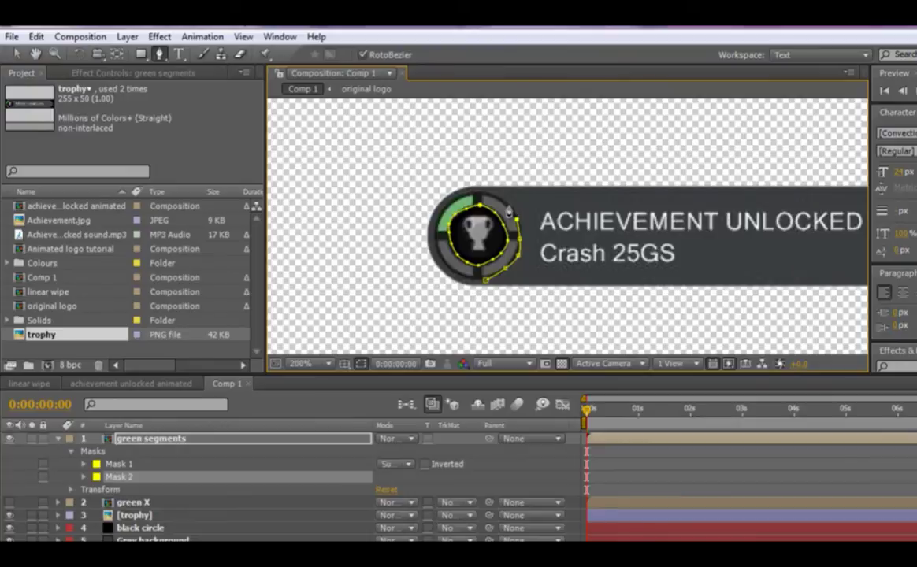
{"action": "left_click", "coordinate": [491, 194]}
{"action": "left_click", "coordinate": [463, 196]}
{"action": "left_click", "coordinate": [443, 205]}
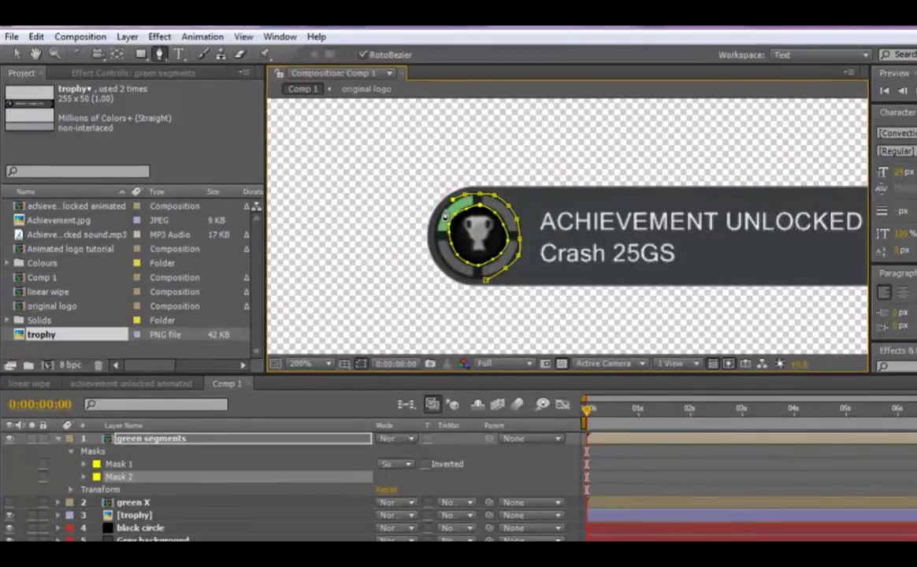
{"action": "left_click", "coordinate": [438, 237]}
{"action": "left_click", "coordinate": [435, 250]}
{"action": "left_click", "coordinate": [453, 274]}
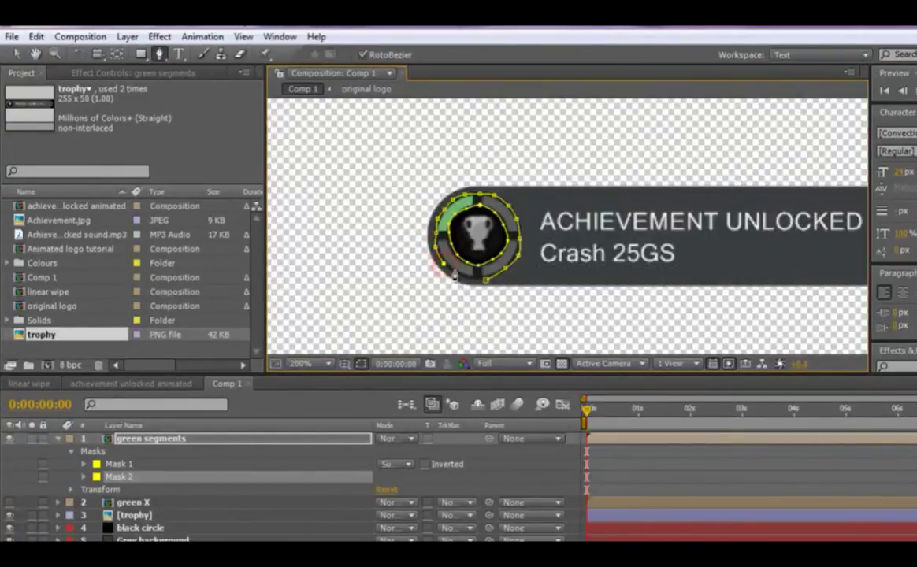
{"action": "left_click", "coordinate": [465, 276]}
{"action": "left_click", "coordinate": [484, 278]}
{"action": "left_click", "coordinate": [485, 281]}
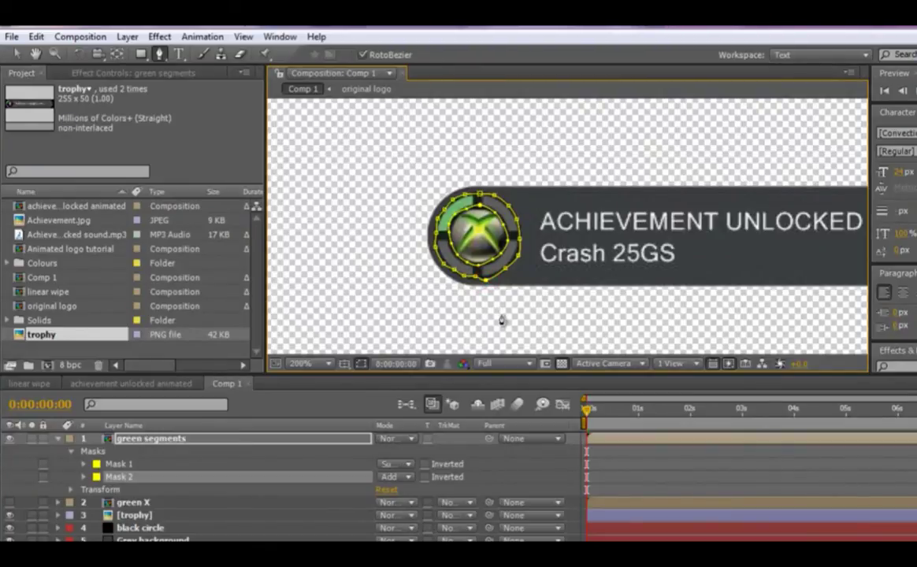
Step: Switch to the Selection tool and move Mask 2 above Mask 1 in the green segments layer
{"action": "left_click", "coordinate": [16, 54]}
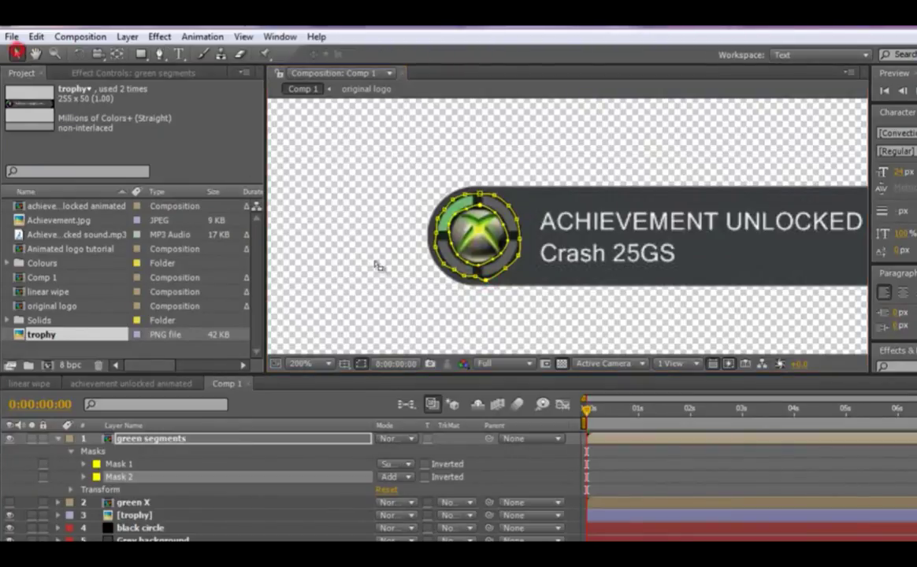
{"action": "left_click", "coordinate": [433, 256]}
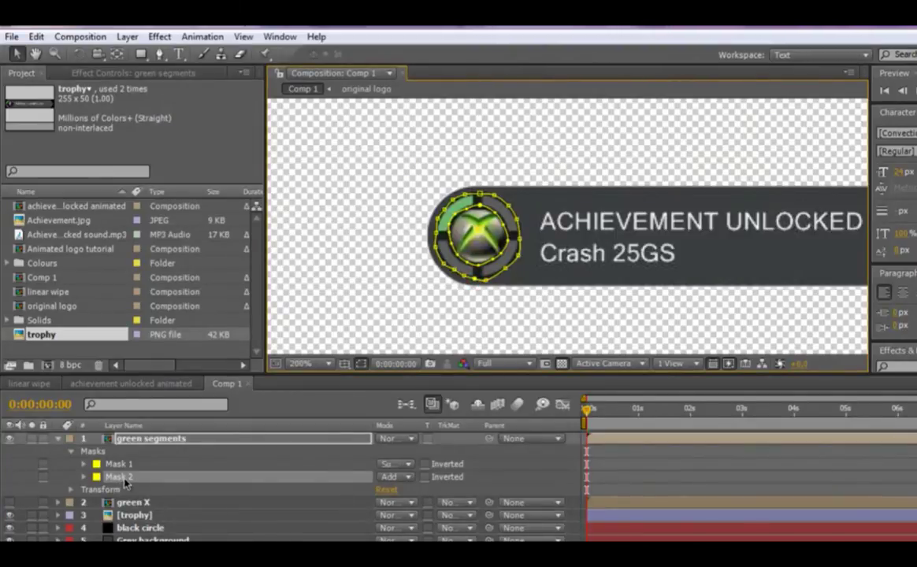
{"action": "left_click_drag", "start_coordinate": [124, 478], "coordinate": [127, 464]}
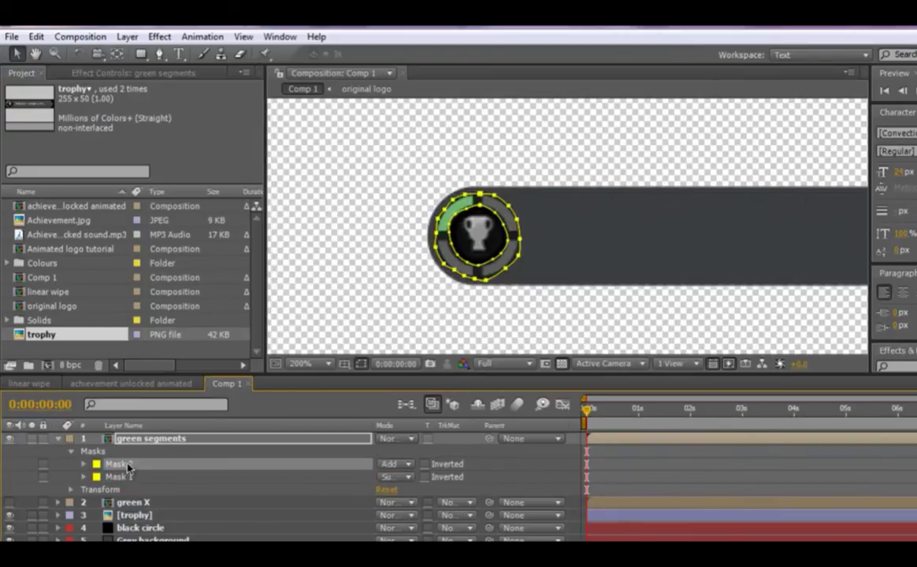
Step: Rename the green segments layer's Mask 2 as "green segments" and its Mask 1 as "x be gone"
{"action": "right_click", "coordinate": [128, 466]}
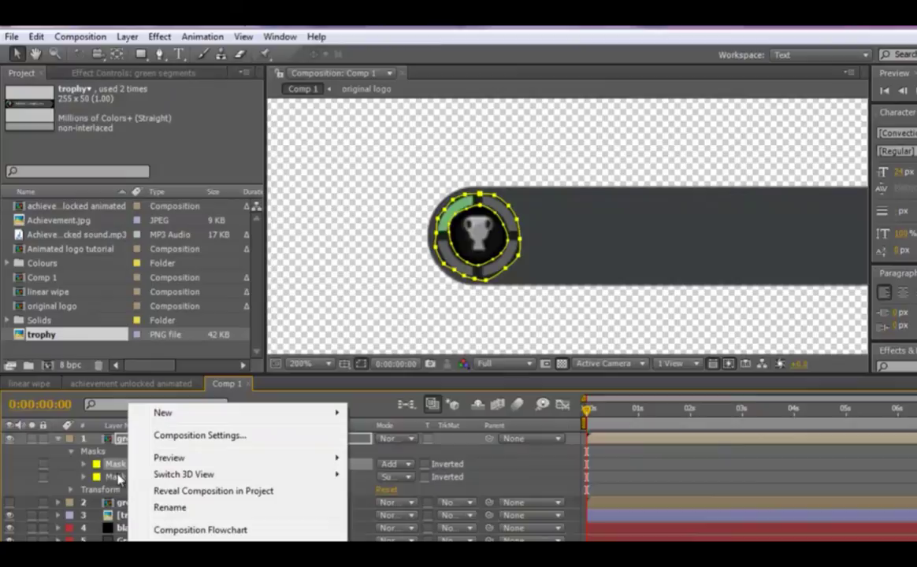
{"action": "left_click", "coordinate": [170, 507]}
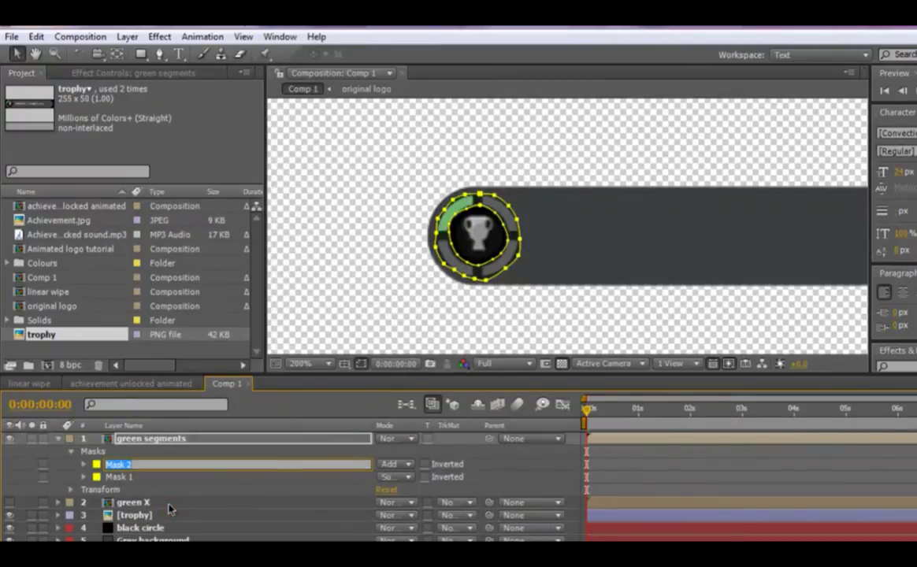
{"action": "type", "text": "green segments"}
{"action": "left_click", "coordinate": [130, 478]}
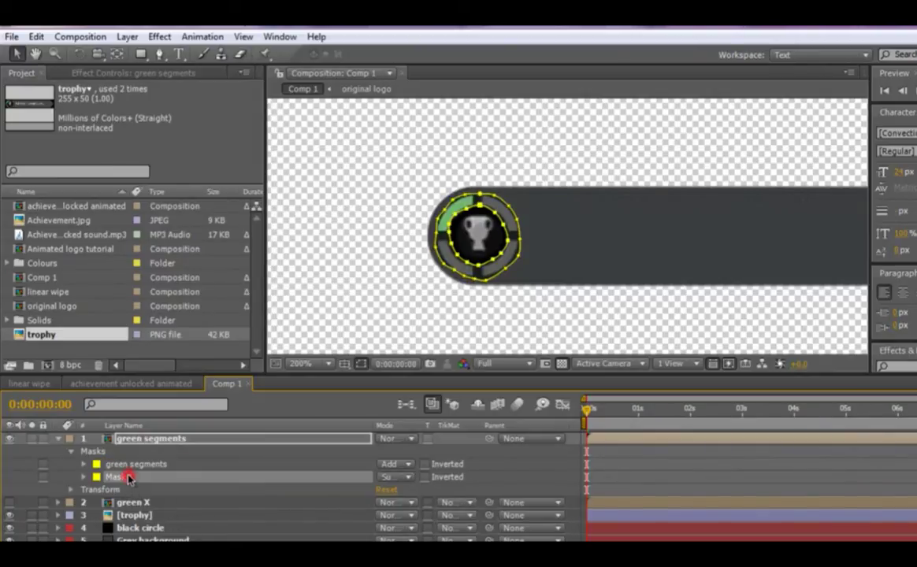
{"action": "right_click", "coordinate": [129, 477]}
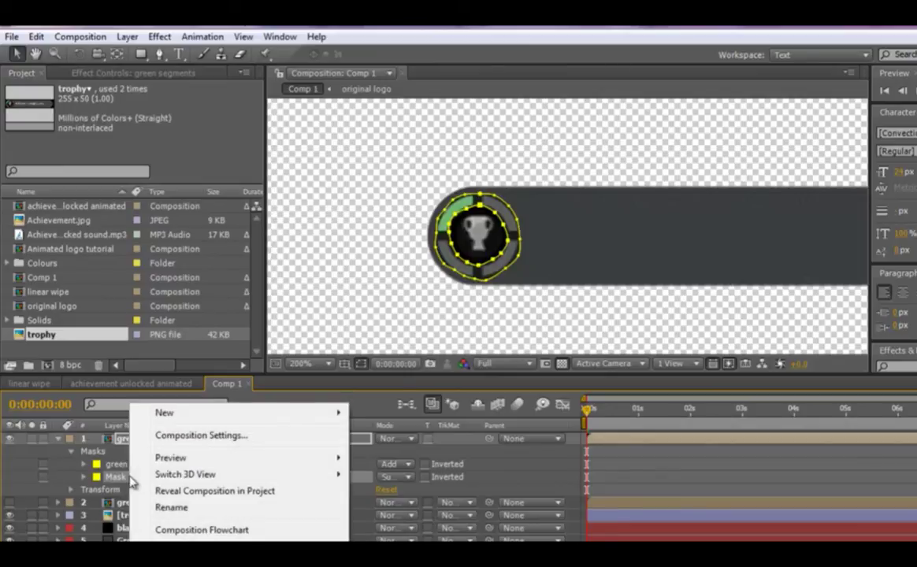
{"action": "left_click", "coordinate": [172, 506]}
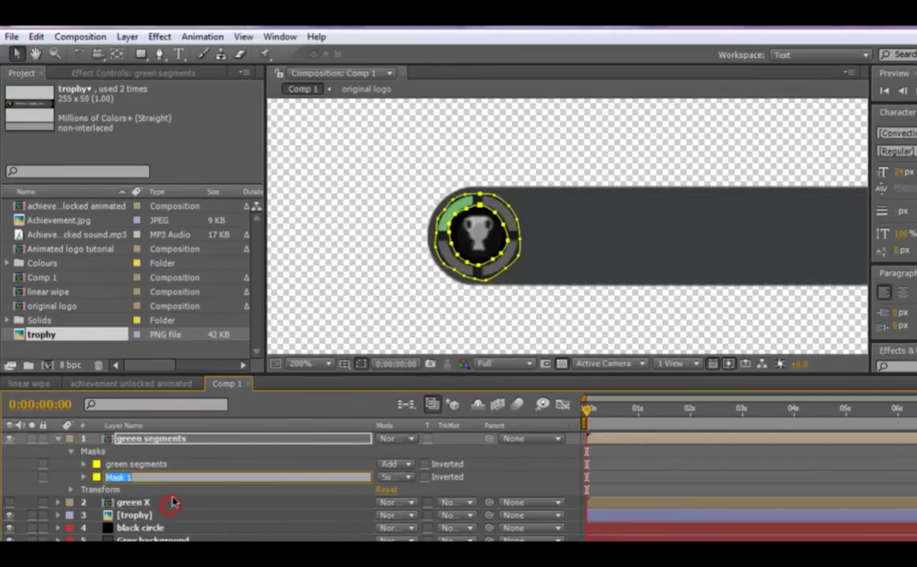
{"action": "type", "text": "x be gone"}
{"action": "left_click", "coordinate": [187, 465]}
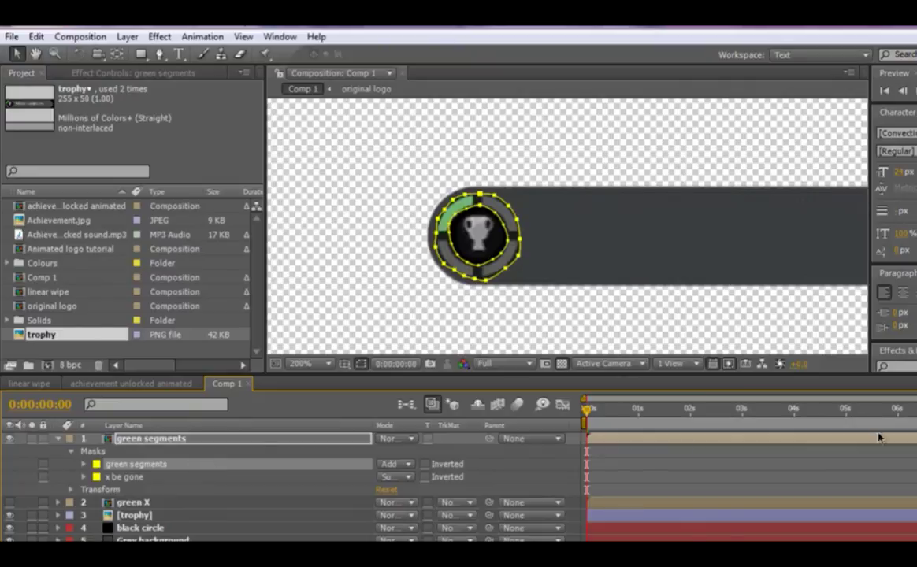
Step: Deselect the masks, make the green X layer visible again and collapse the green segments layer's properties
{"action": "key", "text": "comma"}
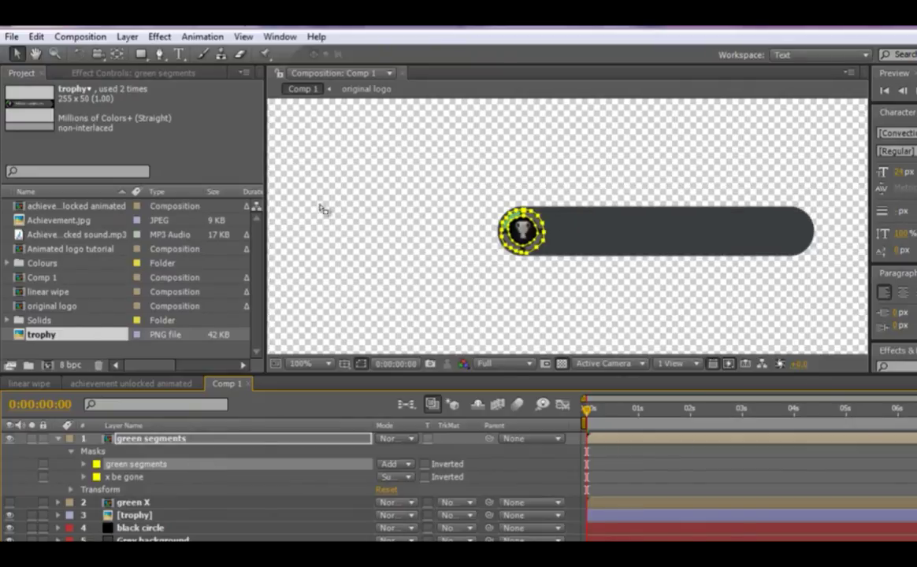
{"action": "left_click", "coordinate": [338, 245]}
{"action": "left_click", "coordinate": [343, 297]}
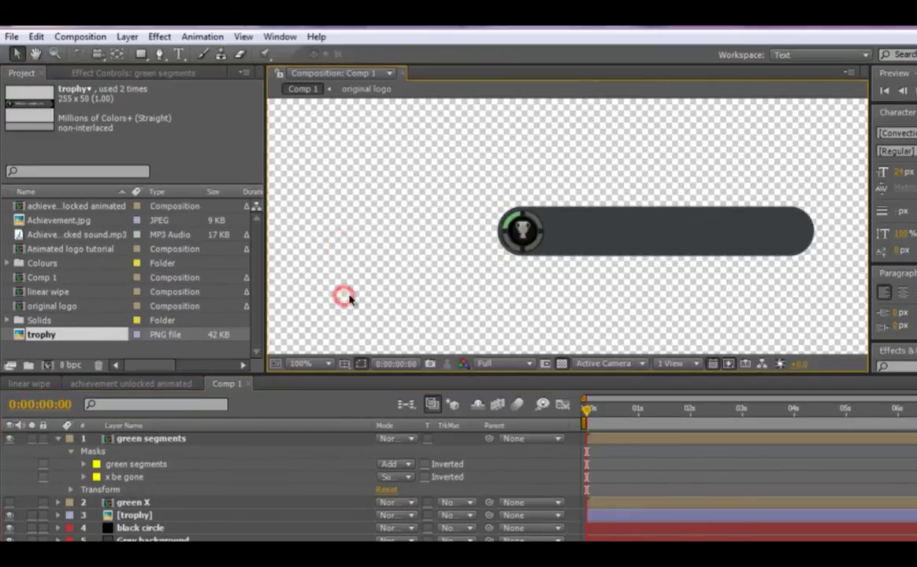
{"action": "left_click", "coordinate": [9, 502]}
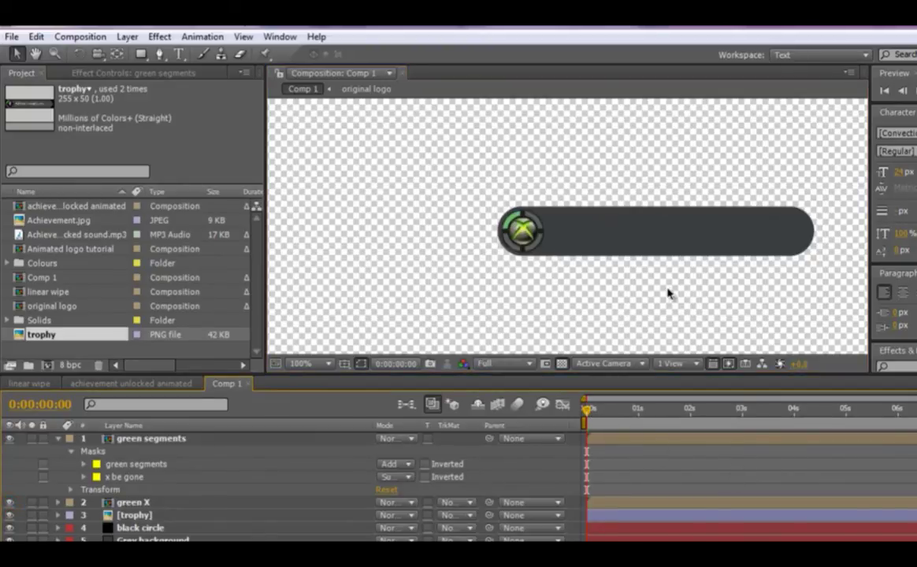
{"action": "left_click", "coordinate": [59, 439]}
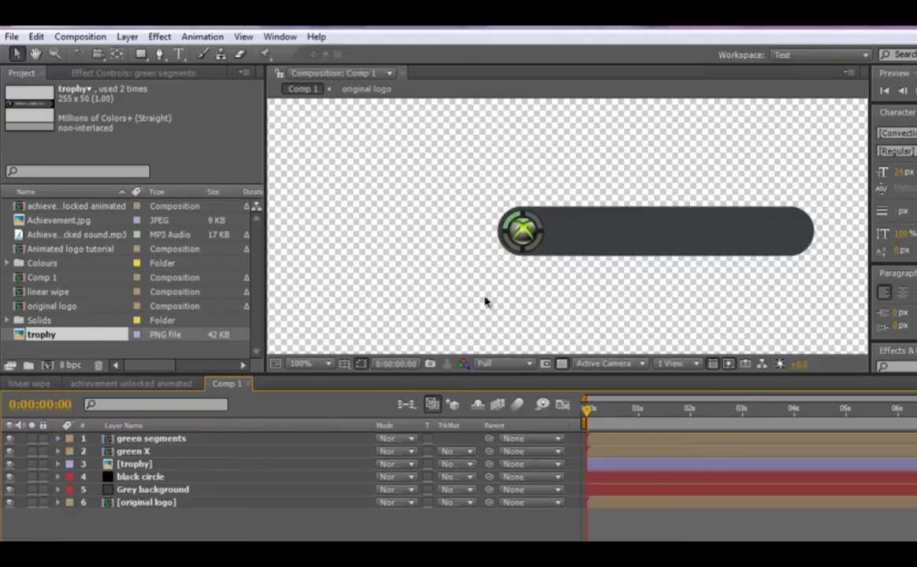
Step: Toggle the green X layer's visibility off and on to compare the banner with the trophy and with the X
{"action": "left_click", "coordinate": [9, 453]}
{"action": "left_click", "coordinate": [10, 453]}
{"action": "left_click", "coordinate": [9, 453]}
{"action": "left_click", "coordinate": [10, 453]}
{"action": "left_click", "coordinate": [9, 453]}
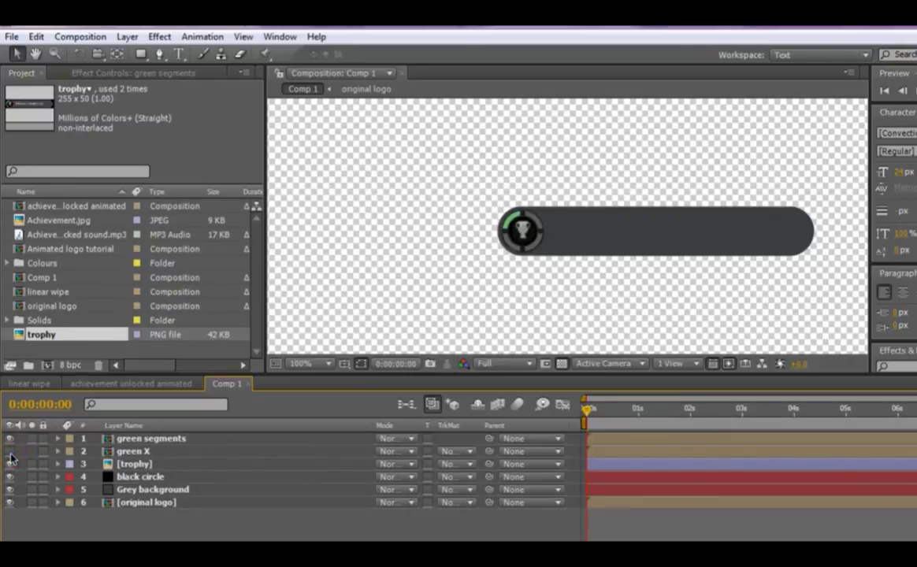
{"action": "left_click", "coordinate": [10, 453]}
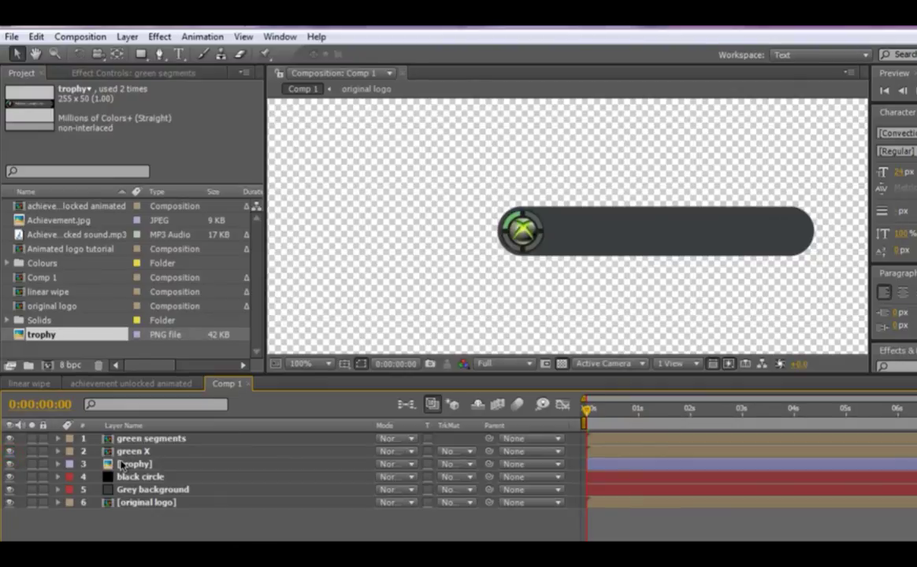
Step: Keyframe the green X layer's Opacity at 100% at 0:00:00:00 and 0:00:00:12, and at 0% at 0:00:00:16
{"action": "left_click", "coordinate": [133, 451]}
{"action": "left_click", "coordinate": [58, 451]}
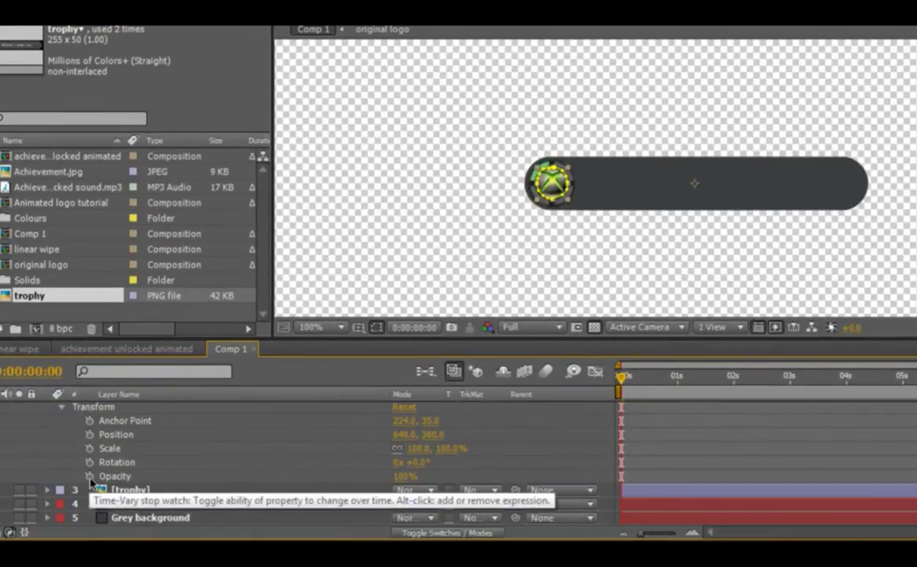
{"action": "left_click", "coordinate": [89, 477]}
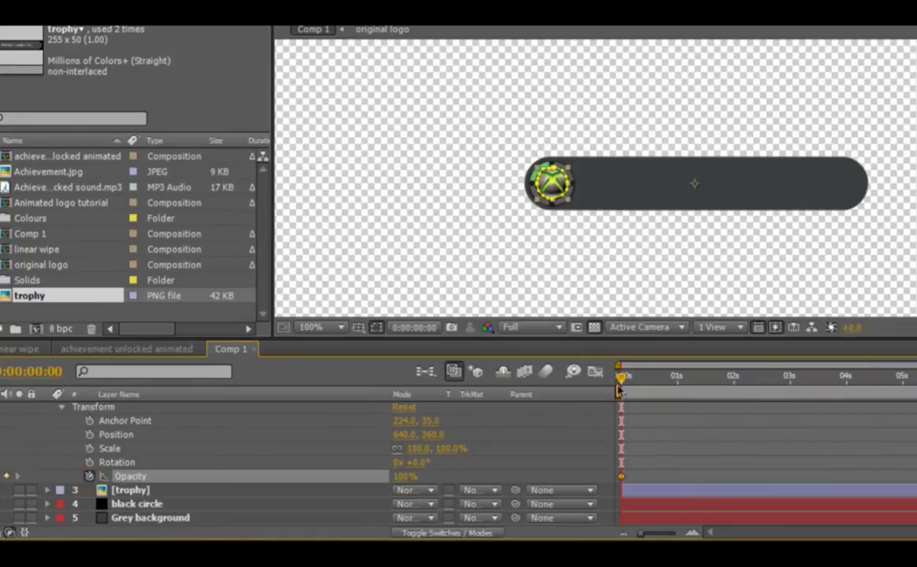
{"action": "left_click_drag", "start_coordinate": [622, 380], "coordinate": [650, 383]}
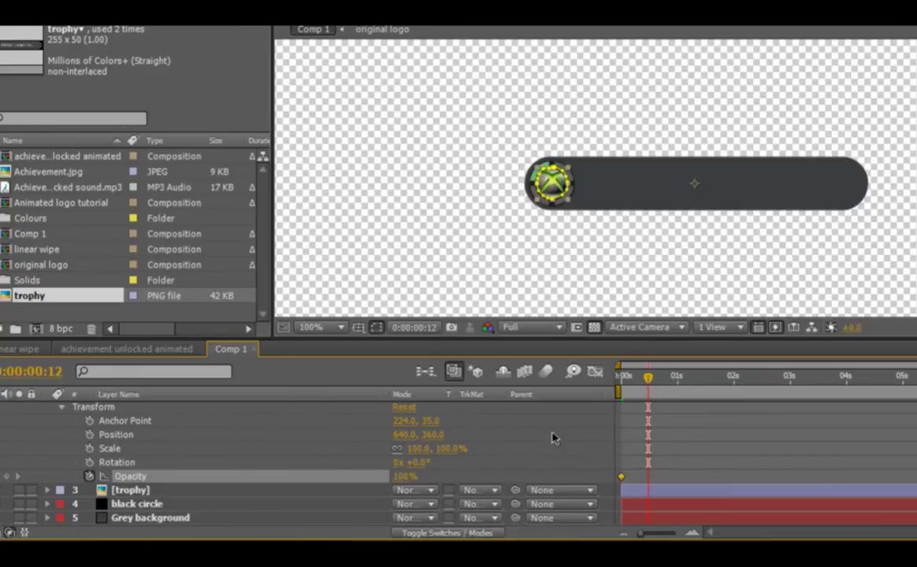
{"action": "left_click", "coordinate": [9, 477]}
{"action": "left_click_drag", "start_coordinate": [649, 382], "coordinate": [658, 384]}
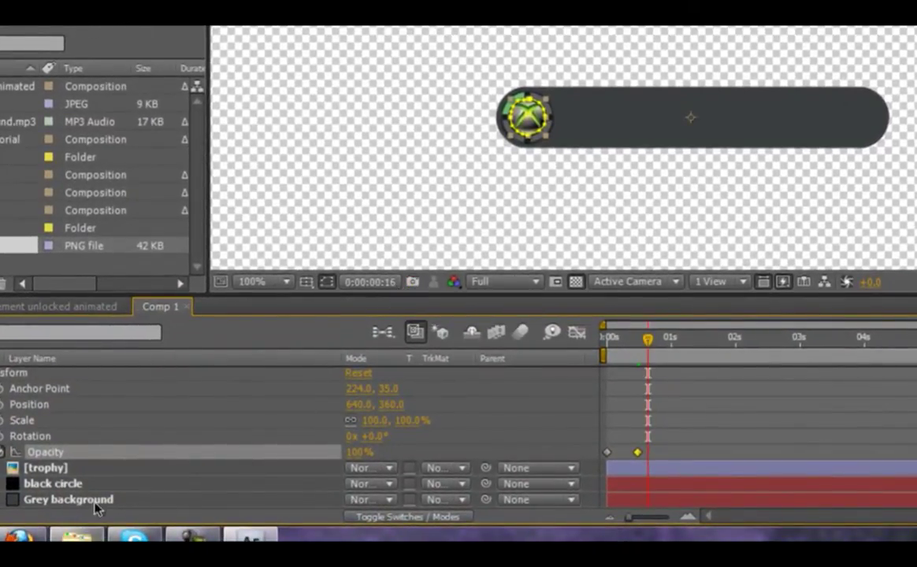
{"action": "left_click_drag", "start_coordinate": [354, 452], "coordinate": [153, 441]}
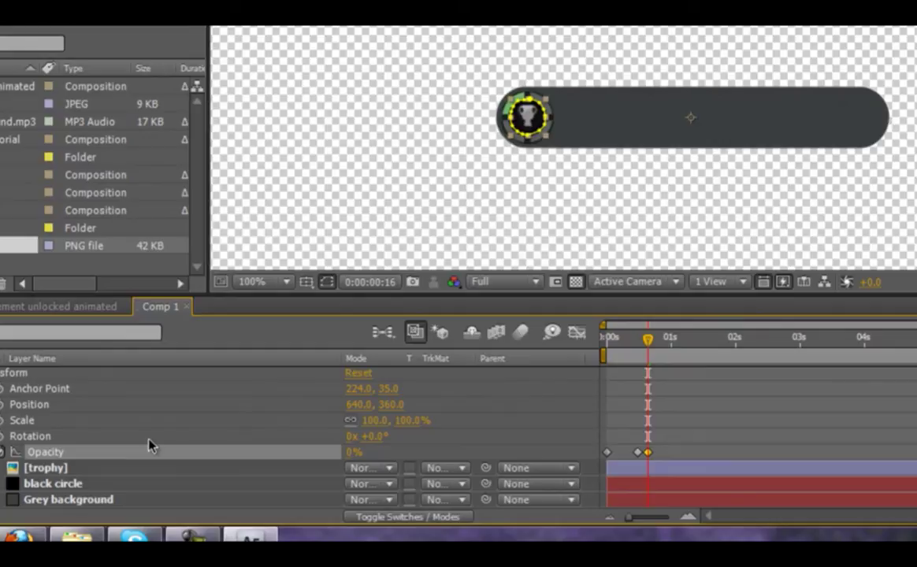
Step: Copy the green X layer's last two Opacity keyframes and paste them at 0:00:01:10
{"action": "left_click", "coordinate": [687, 516]}
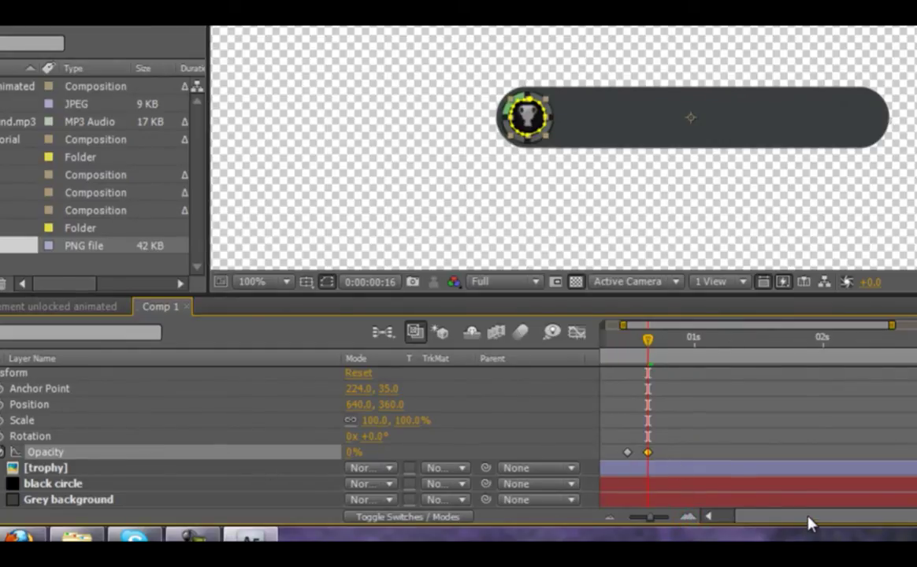
{"action": "left_click_drag", "start_coordinate": [808, 520], "coordinate": [747, 520]}
{"action": "left_click_drag", "start_coordinate": [705, 451], "coordinate": [660, 468]}
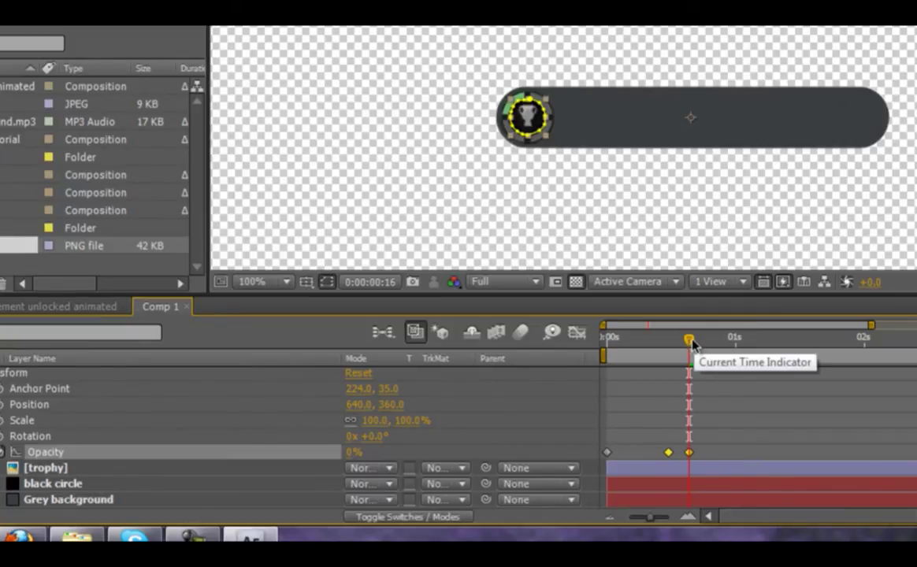
{"action": "left_click_drag", "start_coordinate": [692, 343], "coordinate": [761, 347]}
{"action": "left_click_drag", "start_coordinate": [762, 348], "coordinate": [783, 350]}
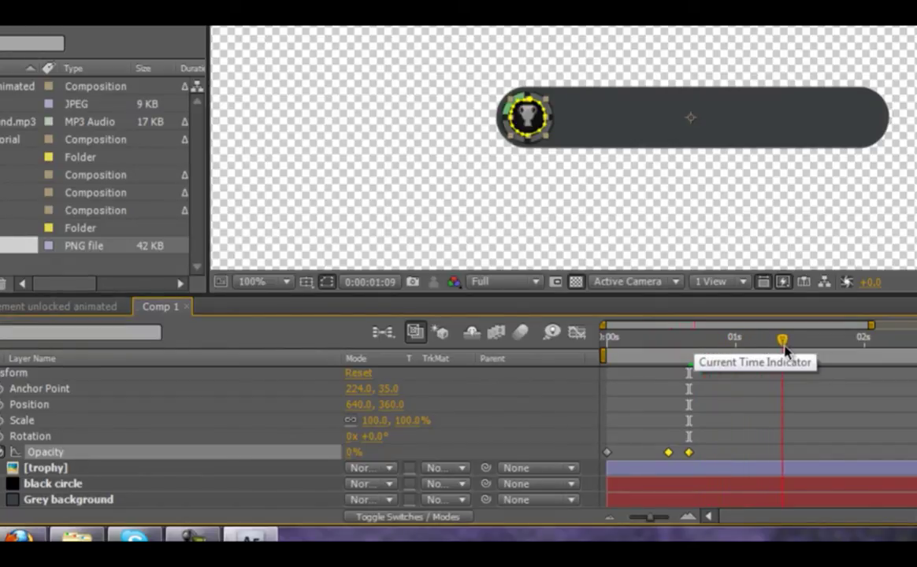
{"action": "left_click", "coordinate": [785, 350]}
{"action": "key", "text": "ctrl+v"}
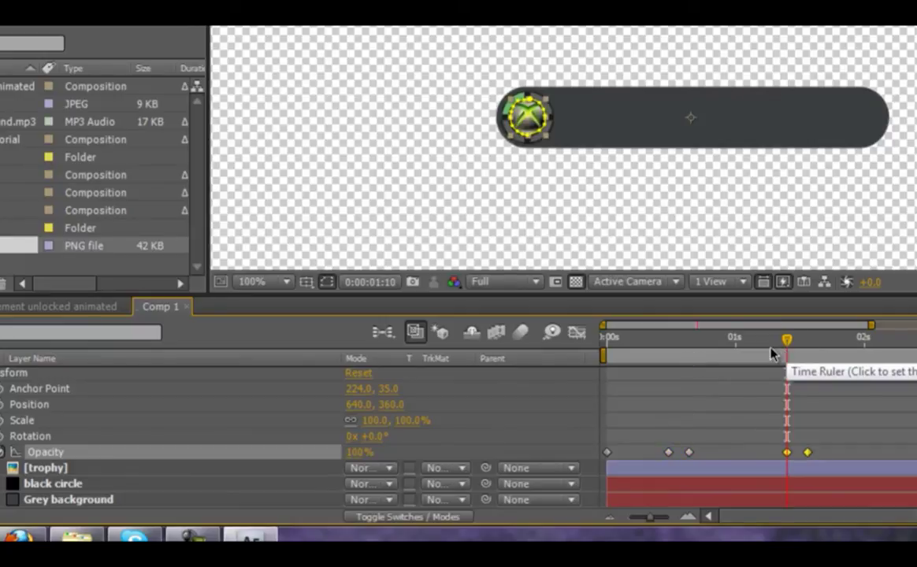
Step: Paste the copied pair of green X Opacity keyframes at 0:00:02:10 and again at 0:00:03:10
{"action": "left_click_drag", "start_coordinate": [787, 343], "coordinate": [912, 341]}
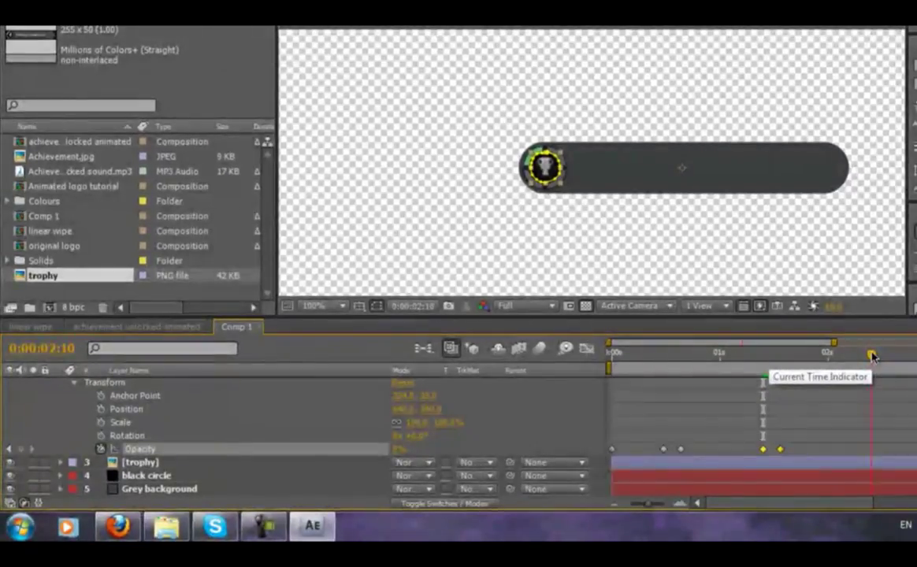
{"action": "key", "text": "ctrl+v"}
{"action": "left_click_drag", "start_coordinate": [873, 356], "coordinate": [915, 356]}
{"action": "key", "text": "Page_Down"}
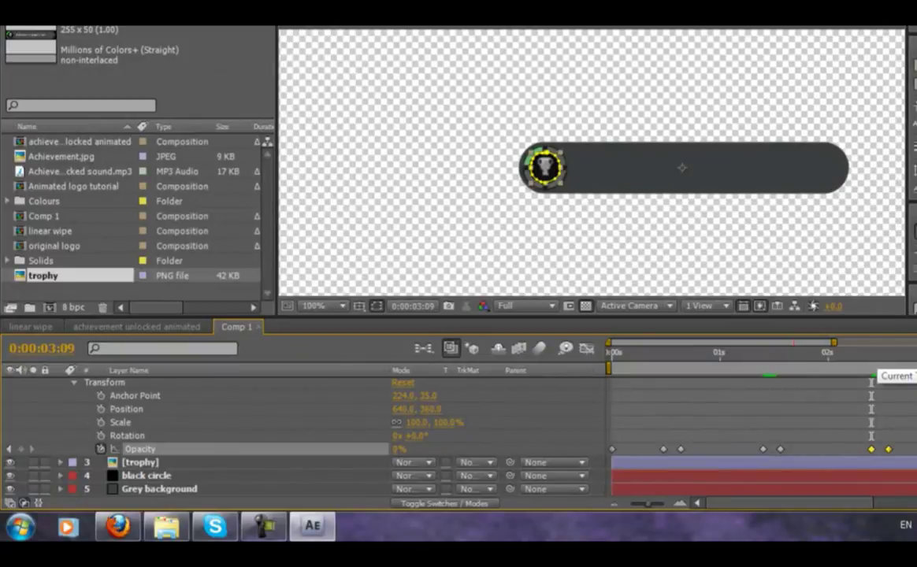
{"action": "key", "text": "ctrl+v"}
Step: Paste the same pair of green X Opacity keyframes at 0:00:04:10 and 0:00:05:10
{"action": "left_click_drag", "start_coordinate": [826, 502], "coordinate": [914, 508]}
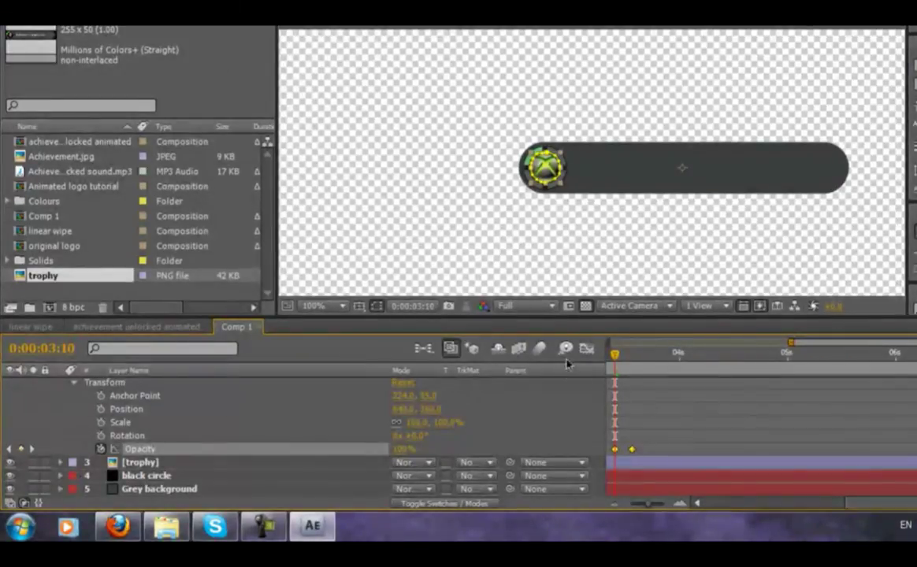
{"action": "left_click_drag", "start_coordinate": [615, 358], "coordinate": [723, 359]}
{"action": "key", "text": "ctrl+v"}
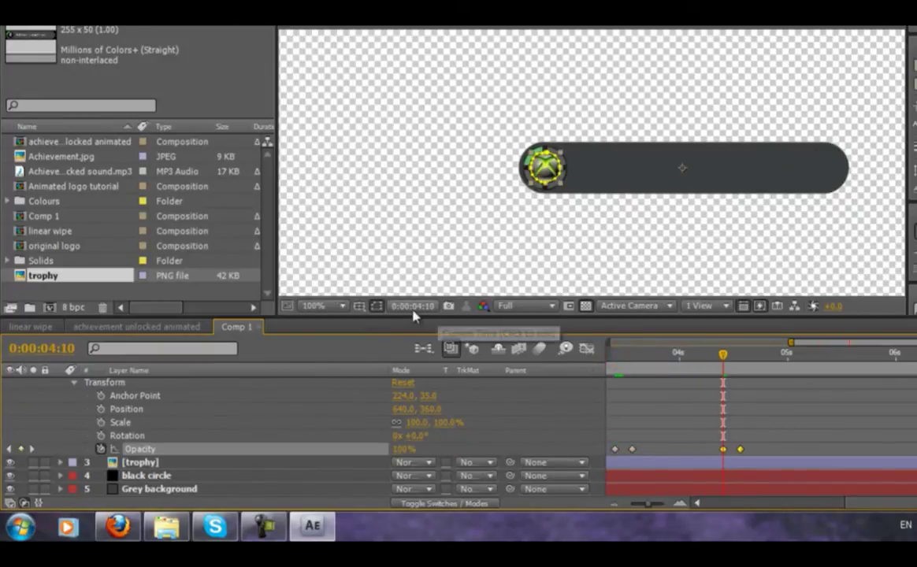
{"action": "left_click_drag", "start_coordinate": [723, 354], "coordinate": [828, 358]}
{"action": "key", "text": "ctrl+c"}
{"action": "key", "text": "ctrl+v"}
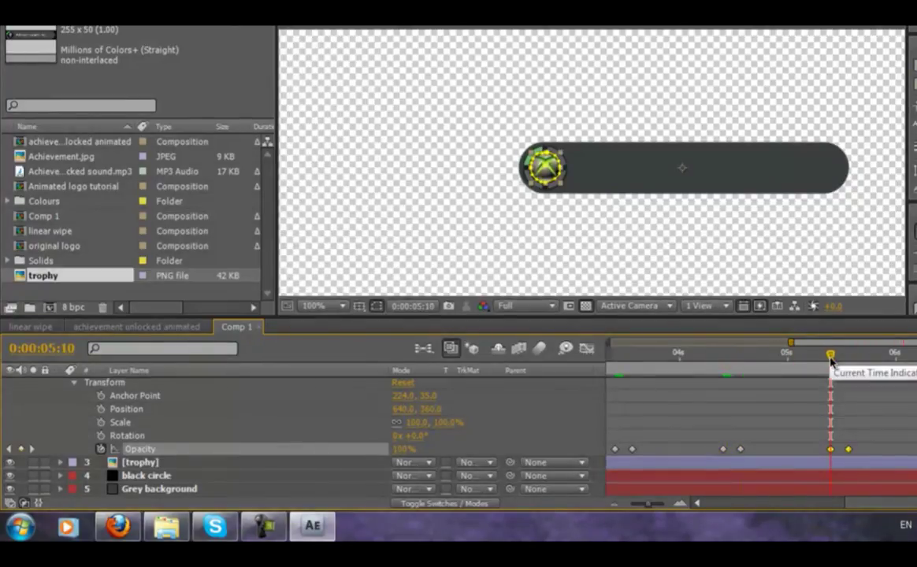
Step: Paste the green X Opacity keyframe pair at 0:00:06:10 and 0:00:07:10, and deselect the layer
{"action": "key", "text": "space"}
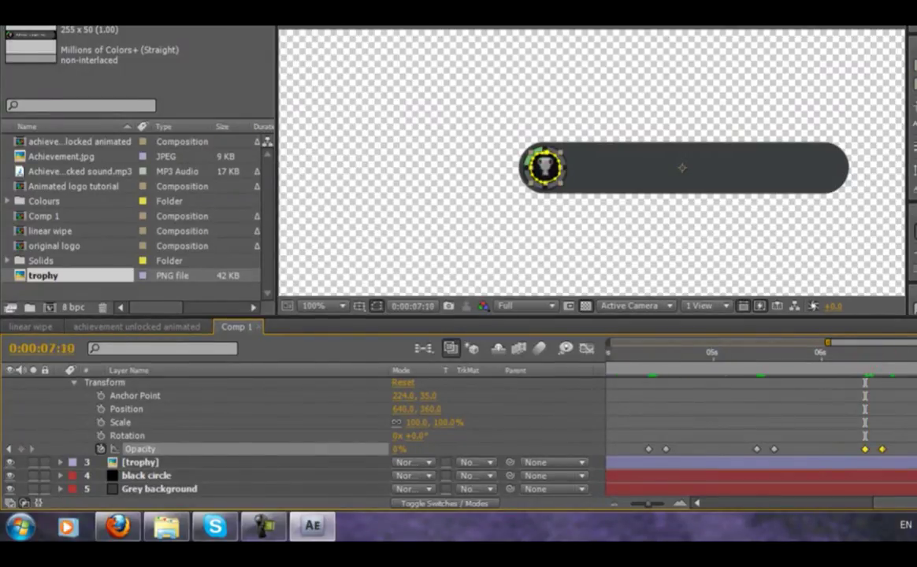
{"action": "key", "text": "ctrl+z"}
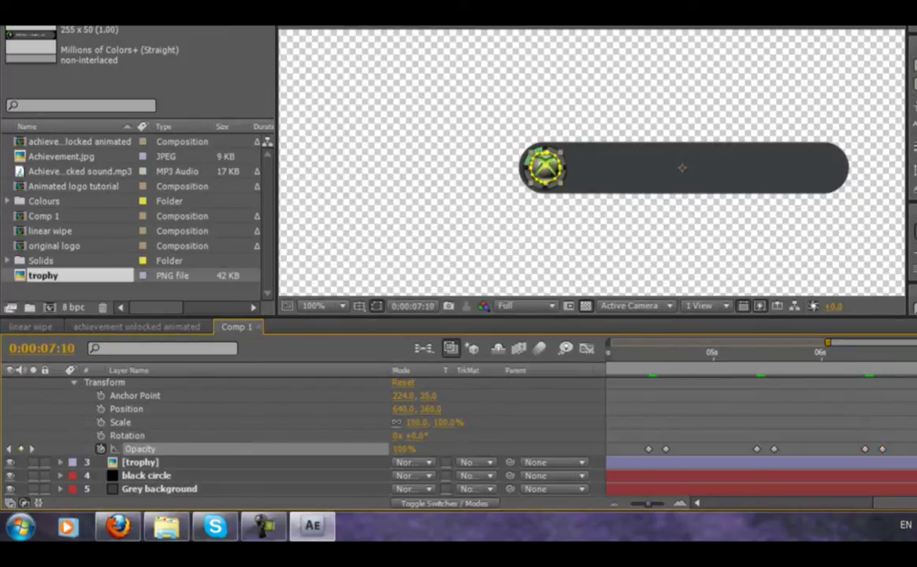
{"action": "scroll", "coordinate": [614, 457], "scroll_direction": "left", "scroll_amount": 10}
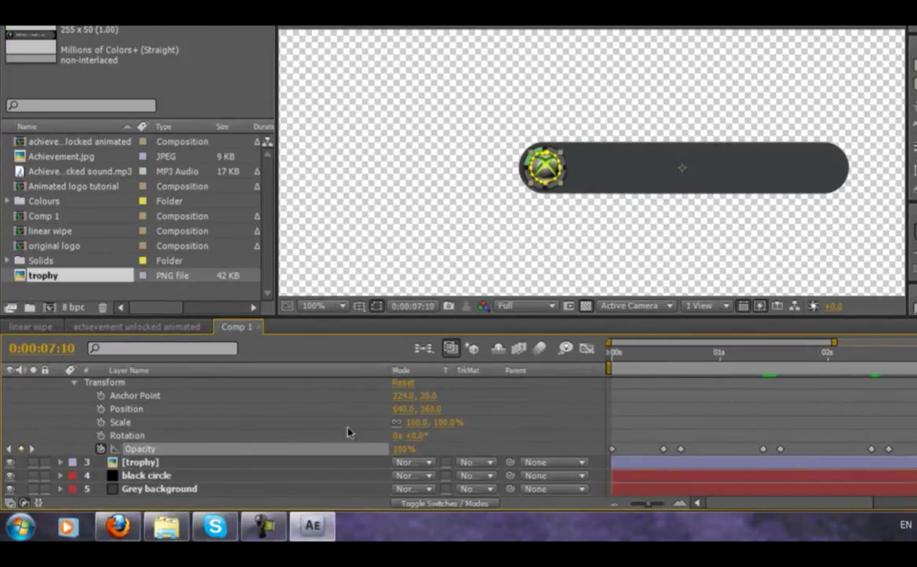
{"action": "left_click", "coordinate": [552, 430]}
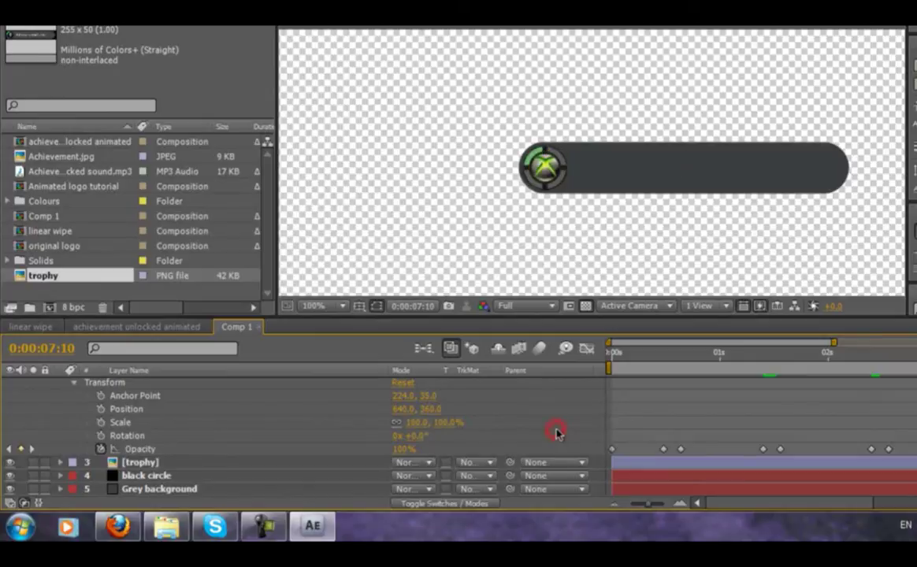
Step: Change the green X layer's Opacity keyframes to 0% at 0:00:01:10 and 100% at 0:00:01:14
{"action": "left_click_drag", "start_coordinate": [628, 362], "coordinate": [750, 370]}
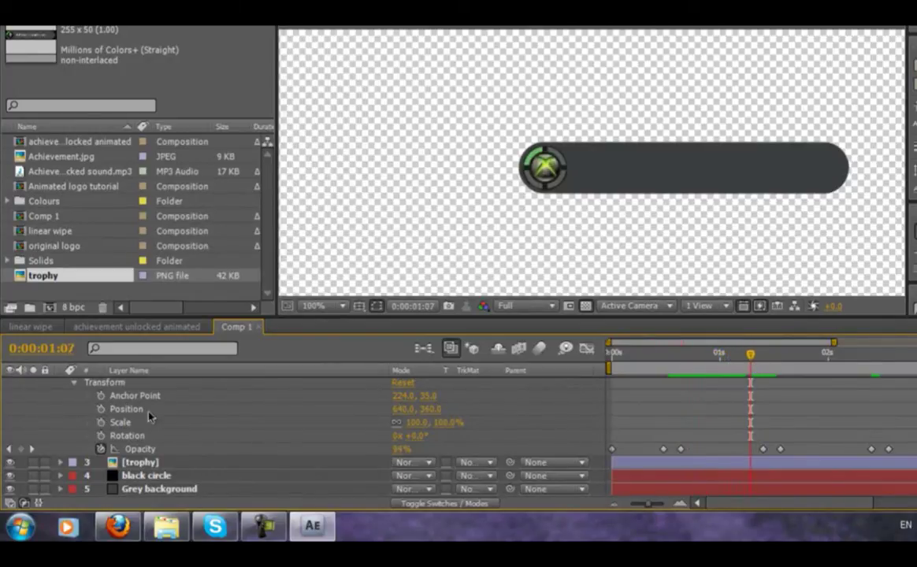
{"action": "left_click", "coordinate": [32, 449]}
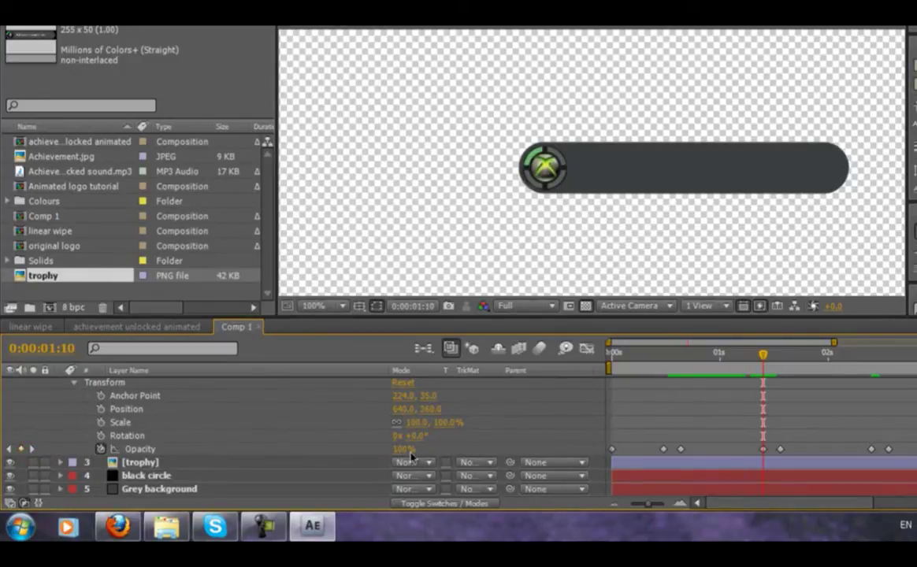
{"action": "left_click_drag", "start_coordinate": [401, 449], "coordinate": [201, 443]}
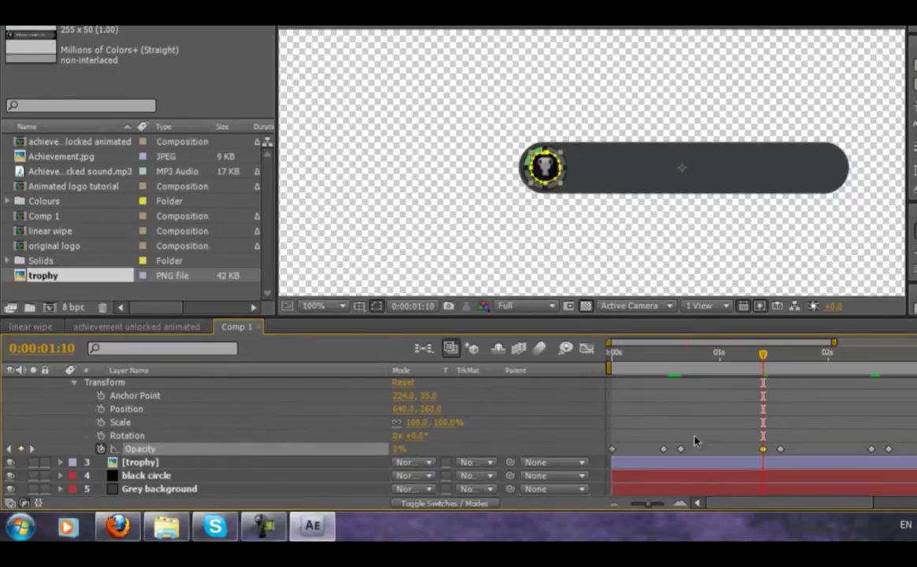
{"action": "left_click", "coordinate": [32, 450]}
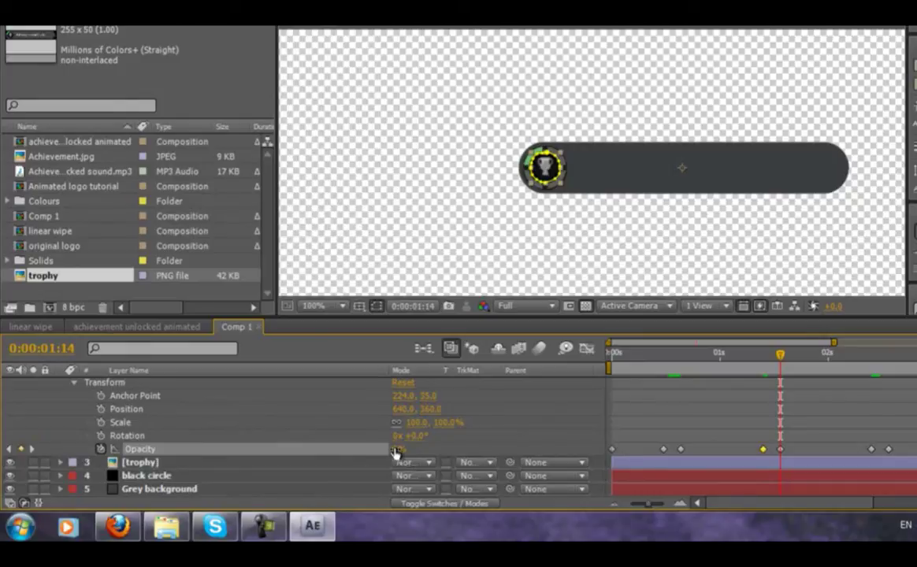
{"action": "left_click", "coordinate": [396, 451]}
{"action": "type", "text": "100"}
{"action": "key", "text": "Return"}
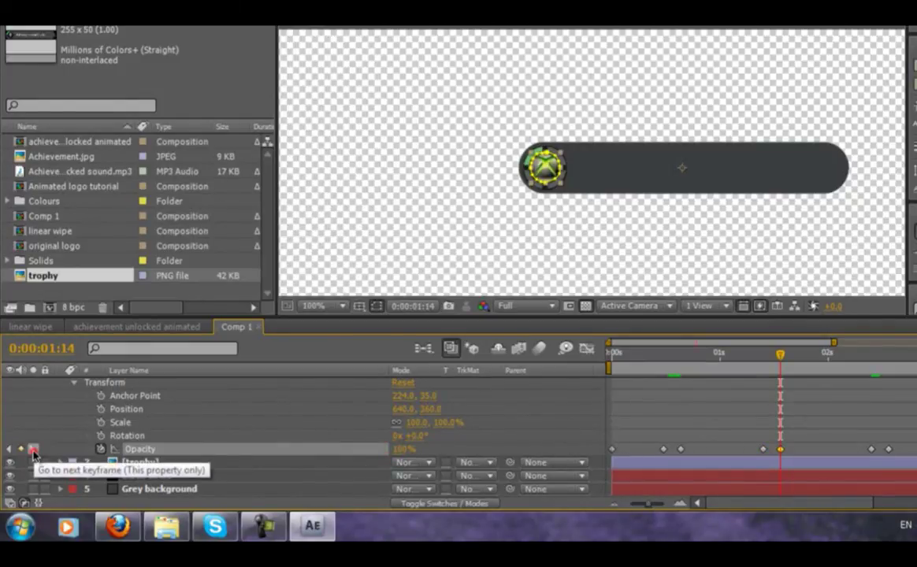
Step: Change the green X layer's Opacity keyframes to 0% at 0:00:03:10 and 100% at 0:00:03:14
{"action": "left_click", "coordinate": [32, 449]}
{"action": "left_click", "coordinate": [32, 450]}
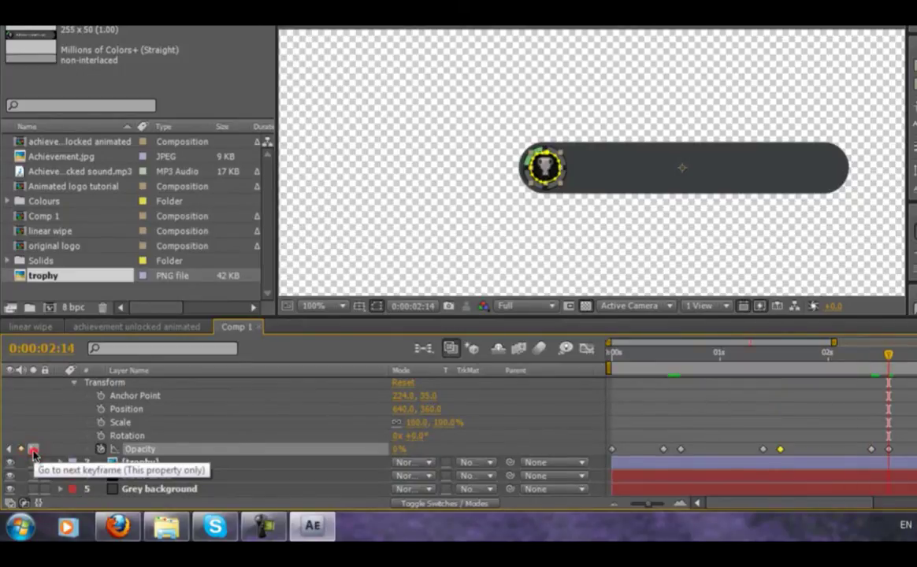
{"action": "left_click", "coordinate": [32, 450]}
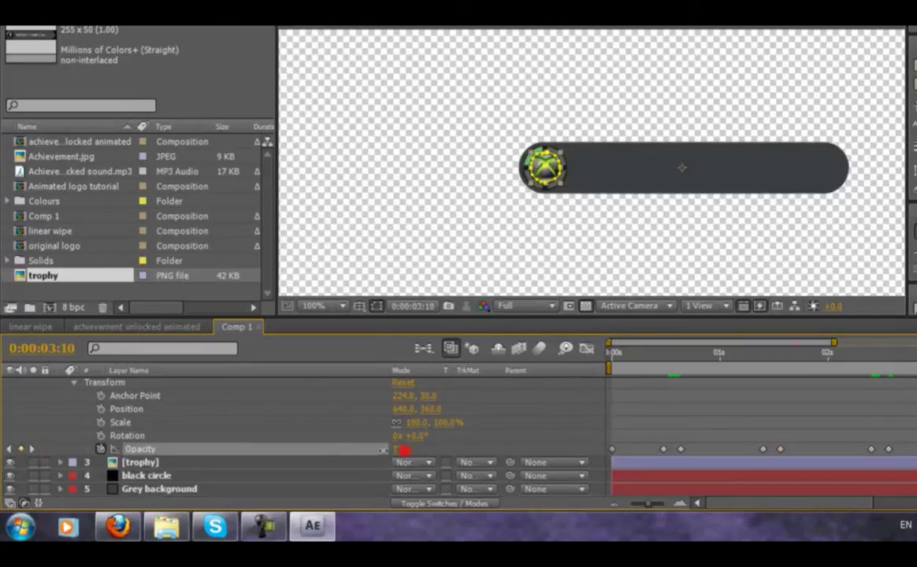
{"action": "left_click_drag", "start_coordinate": [402, 450], "coordinate": [197, 446]}
{"action": "left_click", "coordinate": [33, 450]}
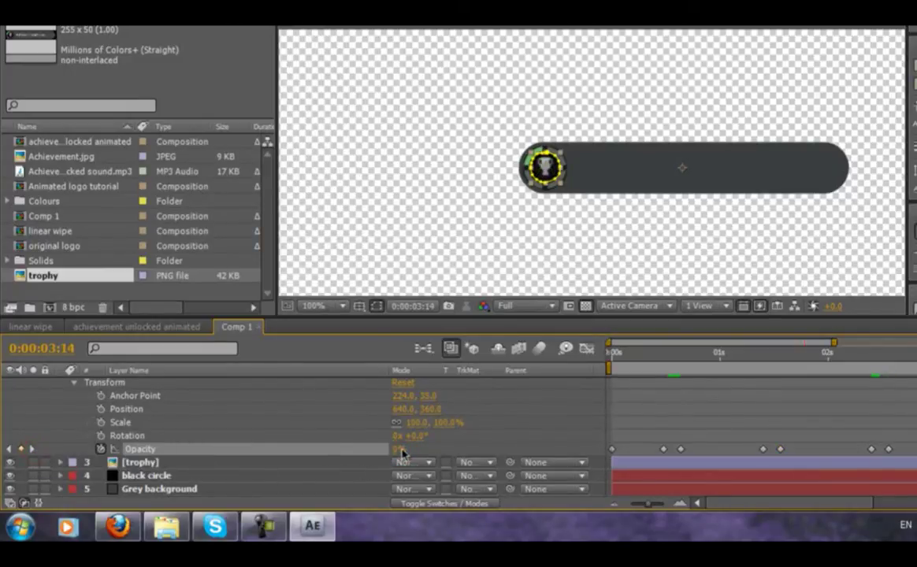
{"action": "left_click_drag", "start_coordinate": [402, 452], "coordinate": [473, 453]}
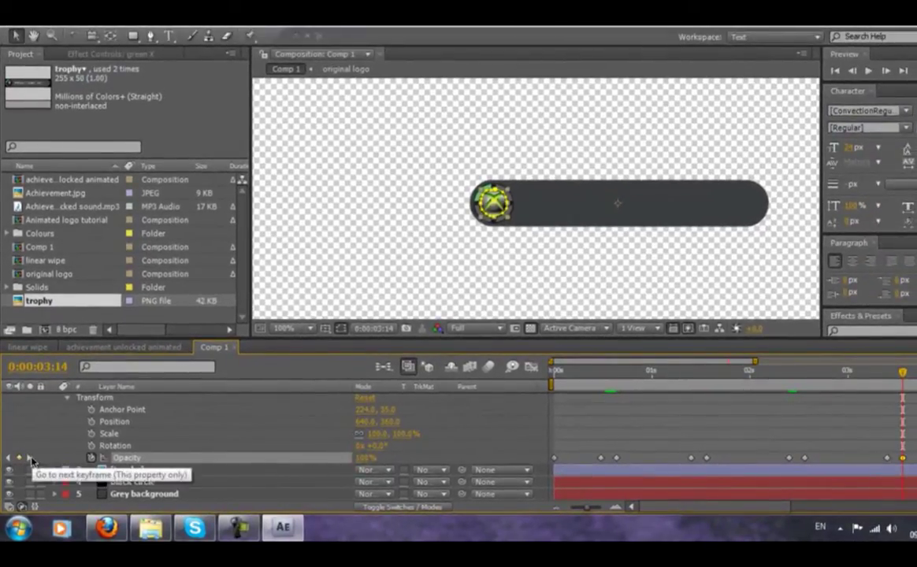
Step: Change the green X layer's Opacity keyframes to 0% at 0:00:05:10 and 100% at 0:00:05:14
{"action": "left_click", "coordinate": [31, 458]}
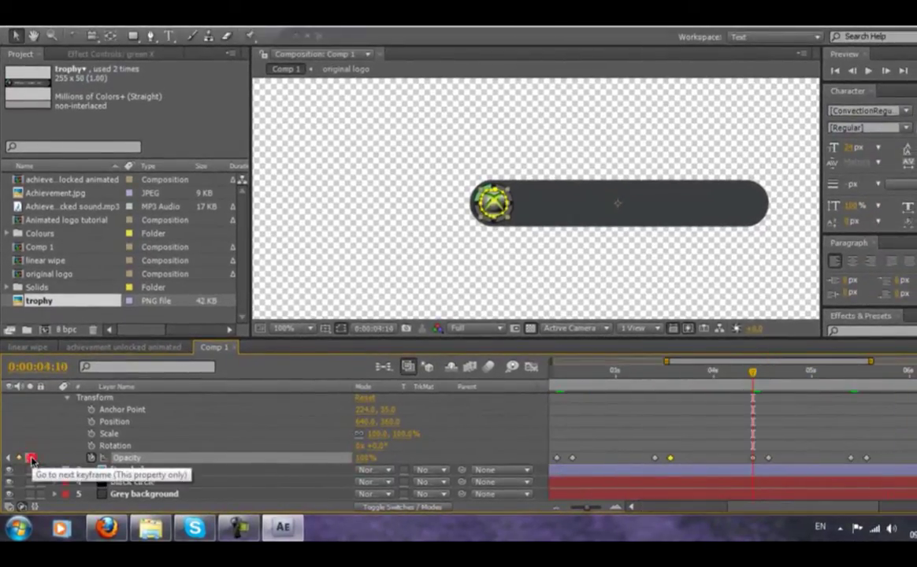
{"action": "left_click", "coordinate": [30, 459]}
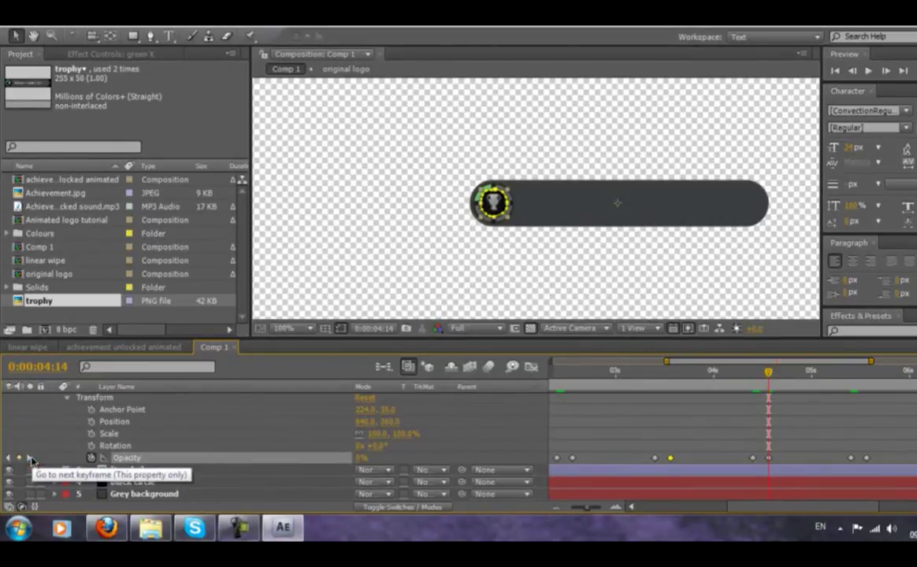
{"action": "left_click", "coordinate": [31, 458]}
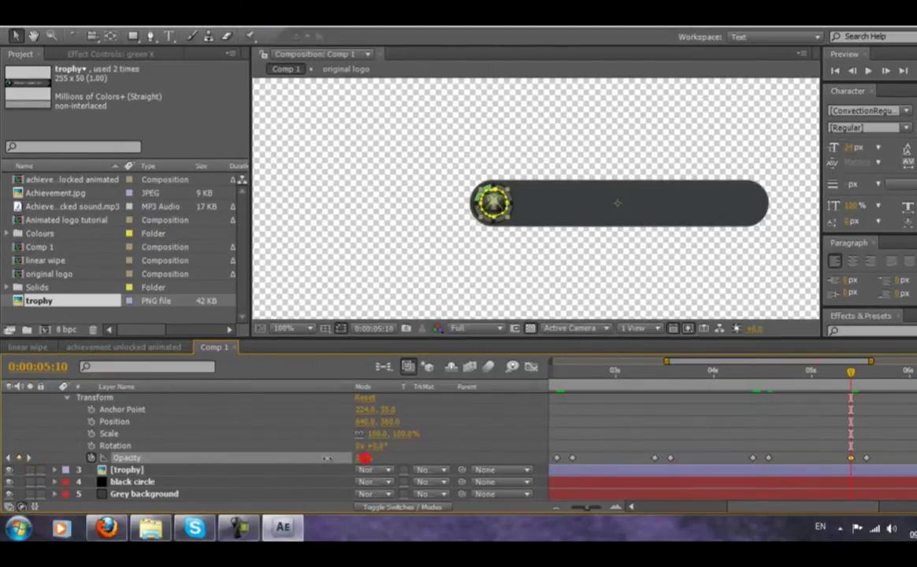
{"action": "left_click_drag", "start_coordinate": [363, 457], "coordinate": [183, 456]}
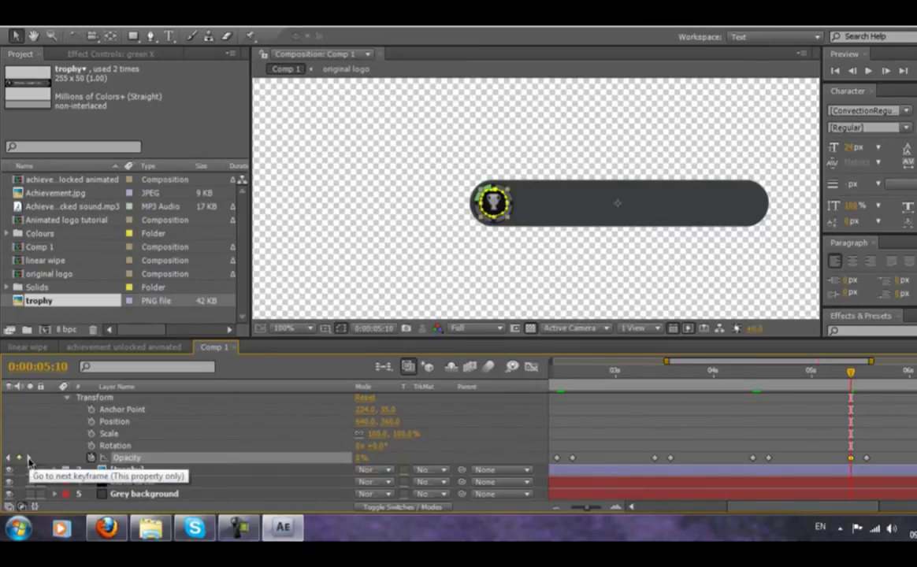
{"action": "left_click", "coordinate": [29, 458]}
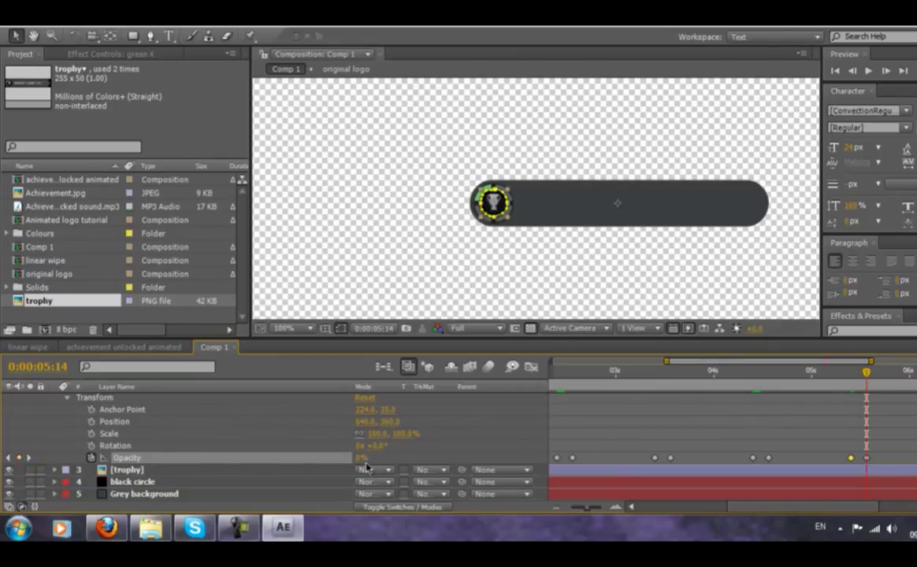
{"action": "left_click_drag", "start_coordinate": [359, 459], "coordinate": [534, 457]}
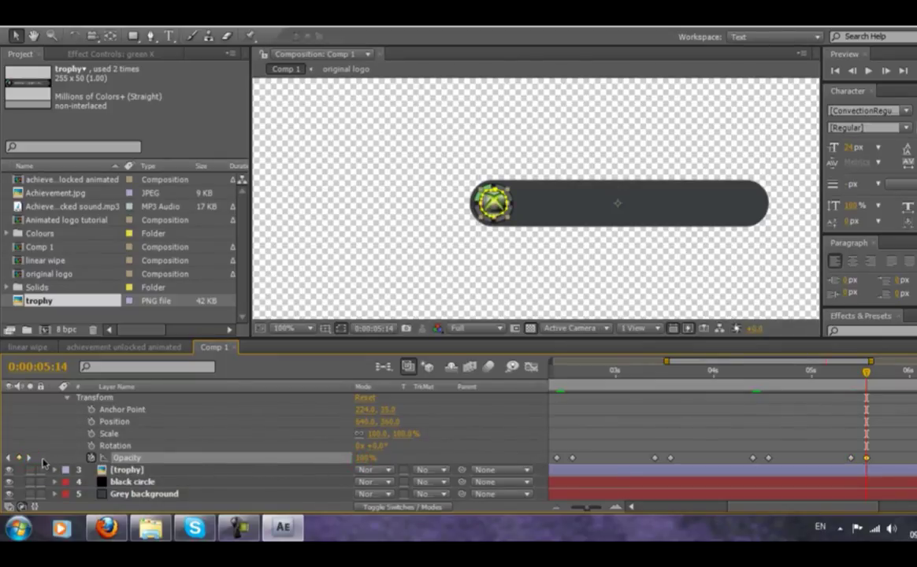
Step: Change the green X layer's Opacity keyframes to 0% at 0:00:07:10 and 100% at 0:00:07:14, and deselect the property
{"action": "left_click", "coordinate": [29, 460]}
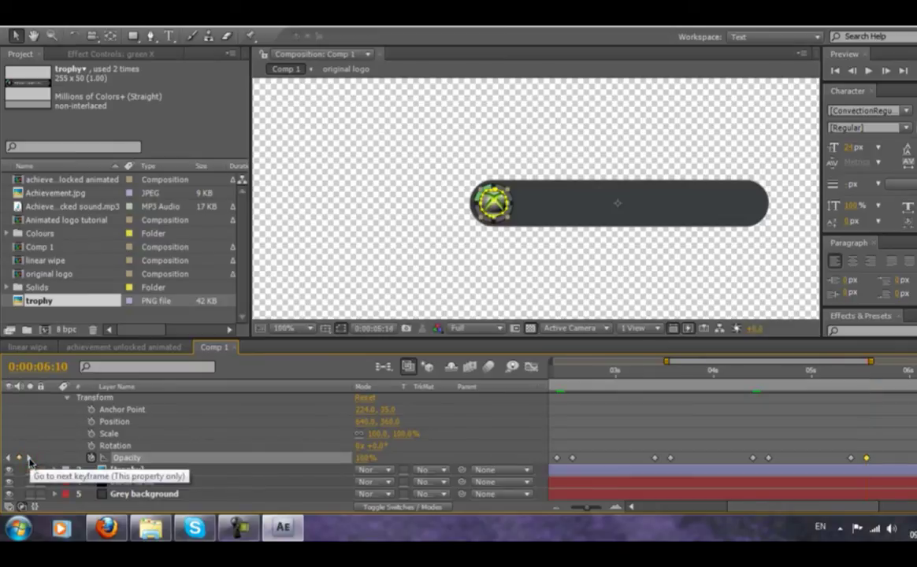
{"action": "left_click", "coordinate": [29, 459]}
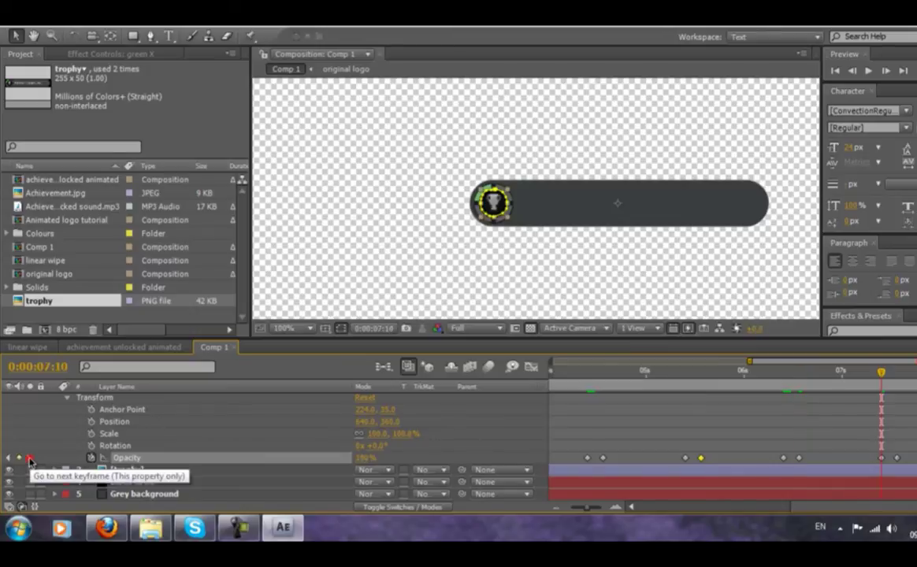
{"action": "left_click", "coordinate": [29, 459]}
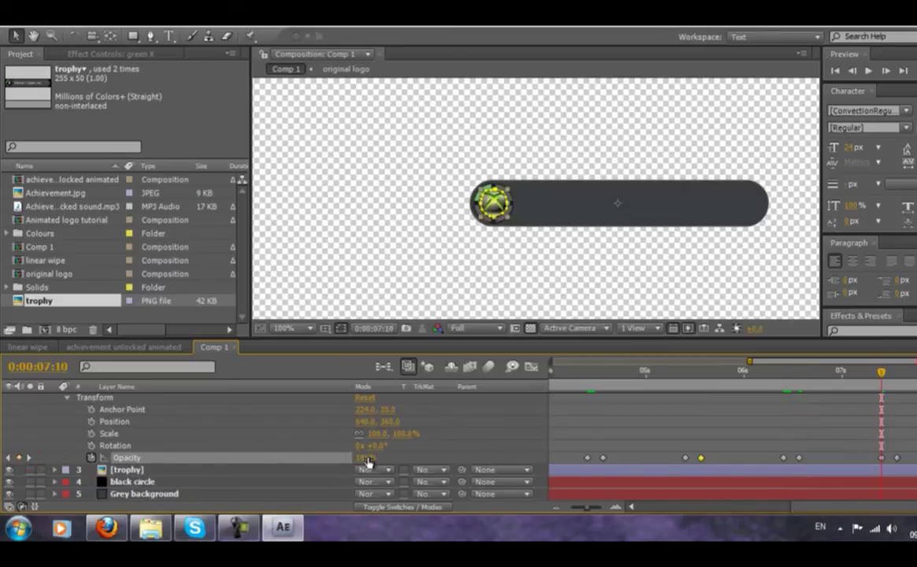
{"action": "left_click", "coordinate": [367, 457]}
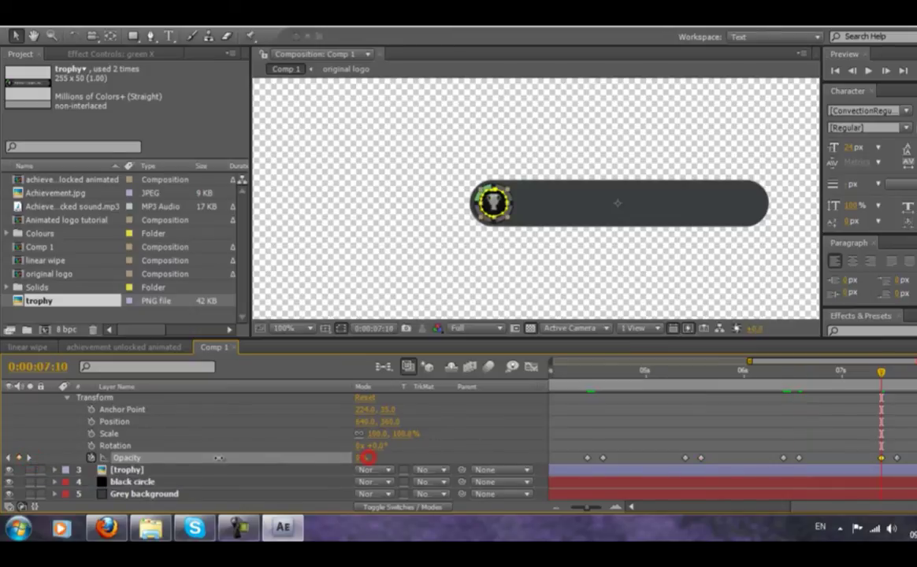
{"action": "key", "text": "Page_Down"}
{"action": "key", "text": "Page_Down"}
{"action": "key", "text": "Page_Down"}
{"action": "key", "text": "Page_Down"}
{"action": "left_click", "coordinate": [19, 458]}
{"action": "left_click_drag", "start_coordinate": [356, 458], "coordinate": [522, 459]}
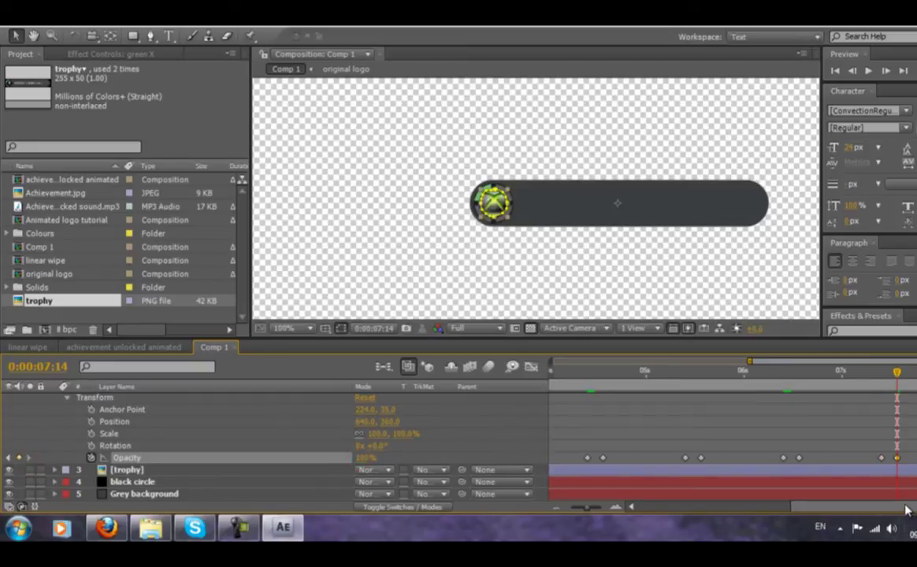
{"action": "left_click", "coordinate": [491, 446]}
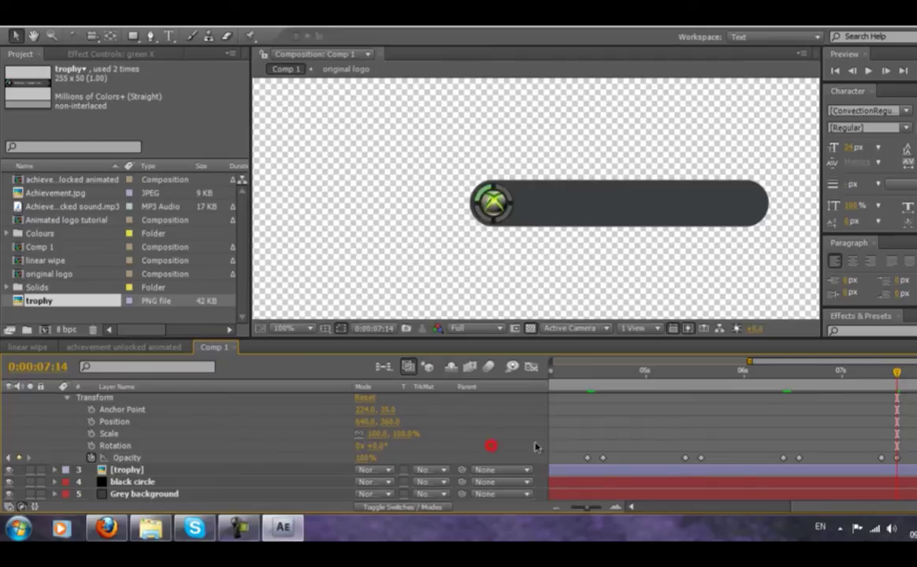
Step: Return the playhead to 0:00:00:00 with the timeline zoomed out to show the whole keyframe sequence
{"action": "left_click", "coordinate": [555, 507]}
{"action": "left_click_drag", "start_coordinate": [600, 370], "coordinate": [479, 377]}
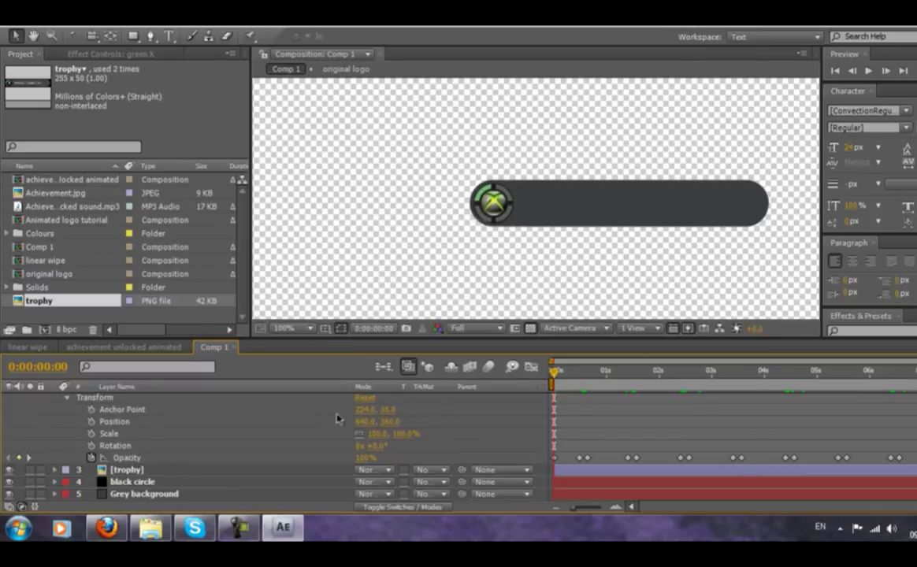
{"action": "scroll", "coordinate": [241, 419], "scroll_direction": "up", "scroll_amount": 3}
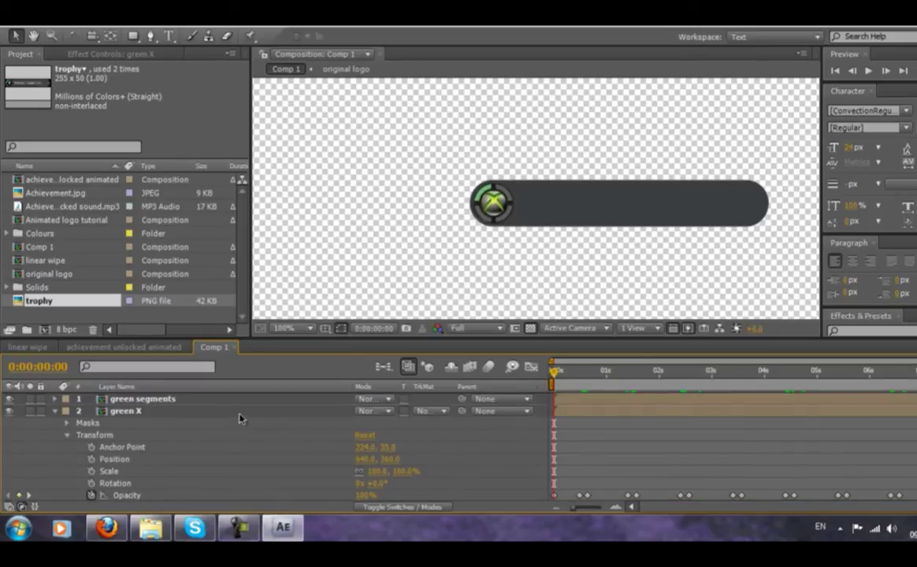
Step: Activate the Horizontal Type tool and choose ConvectionRegular as the font
{"action": "left_click", "coordinate": [168, 37]}
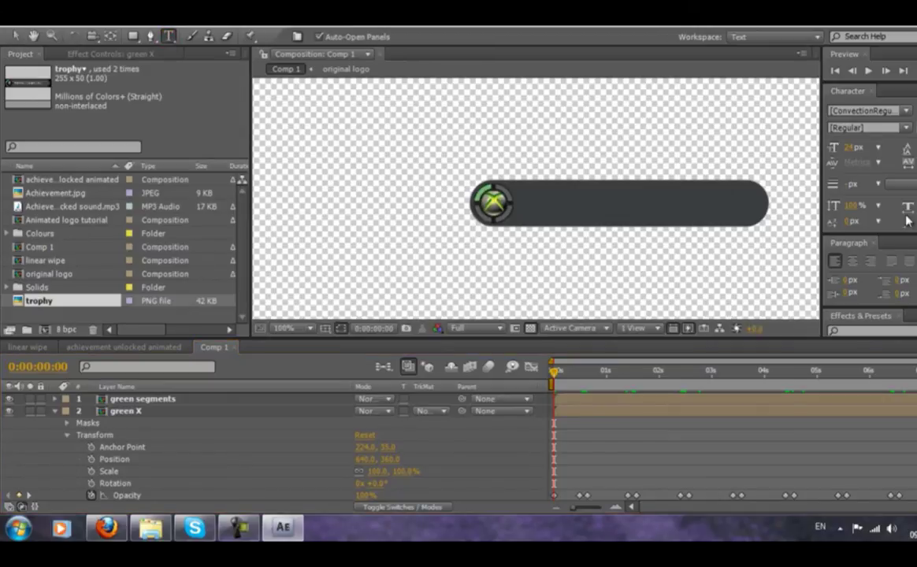
{"action": "left_click", "coordinate": [246, 24]}
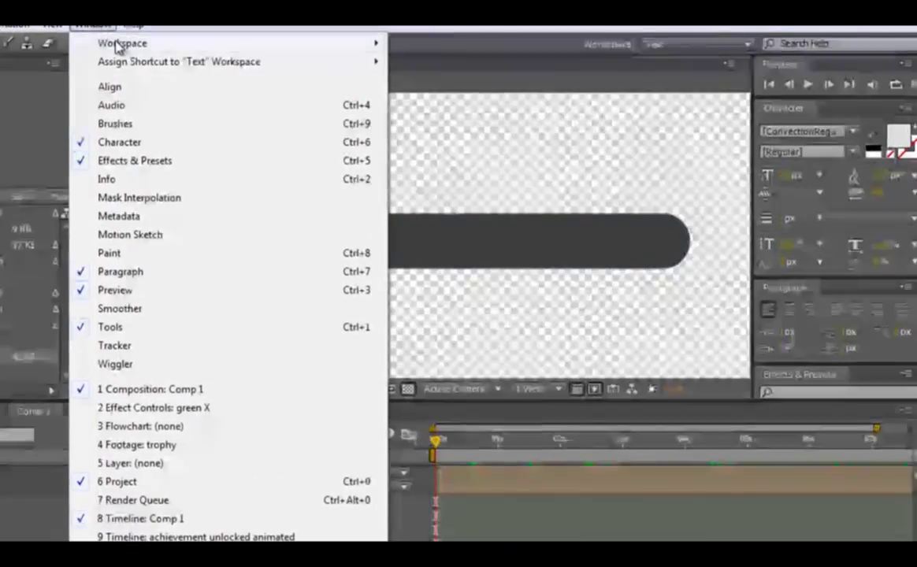
{"action": "mouse_move", "coordinate": [230, 37]}
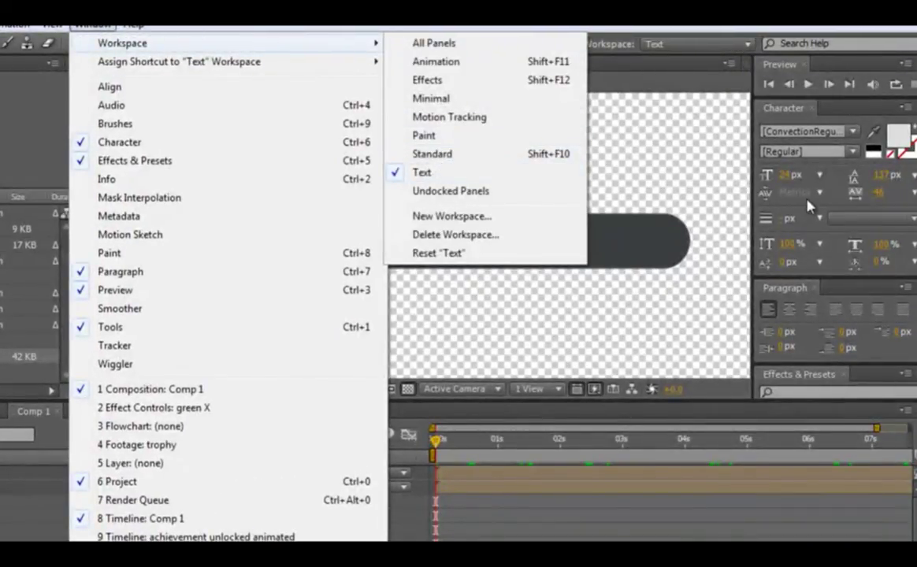
{"action": "left_click", "coordinate": [594, 25]}
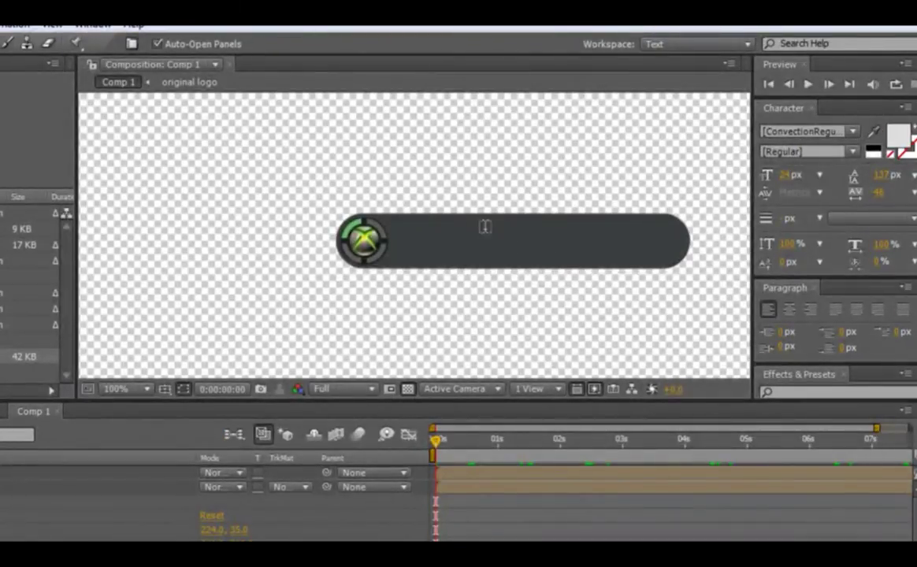
{"action": "left_click", "coordinate": [852, 130]}
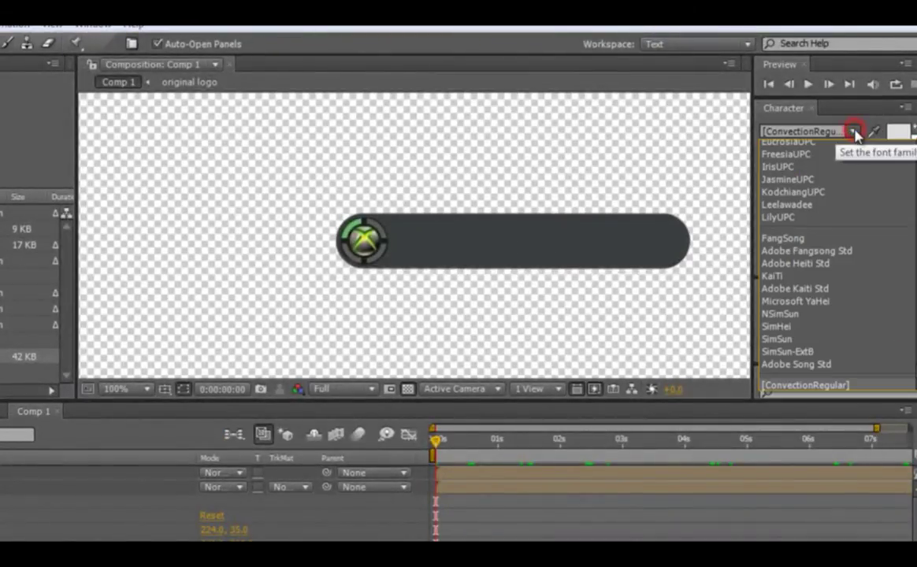
{"action": "left_click", "coordinate": [830, 386]}
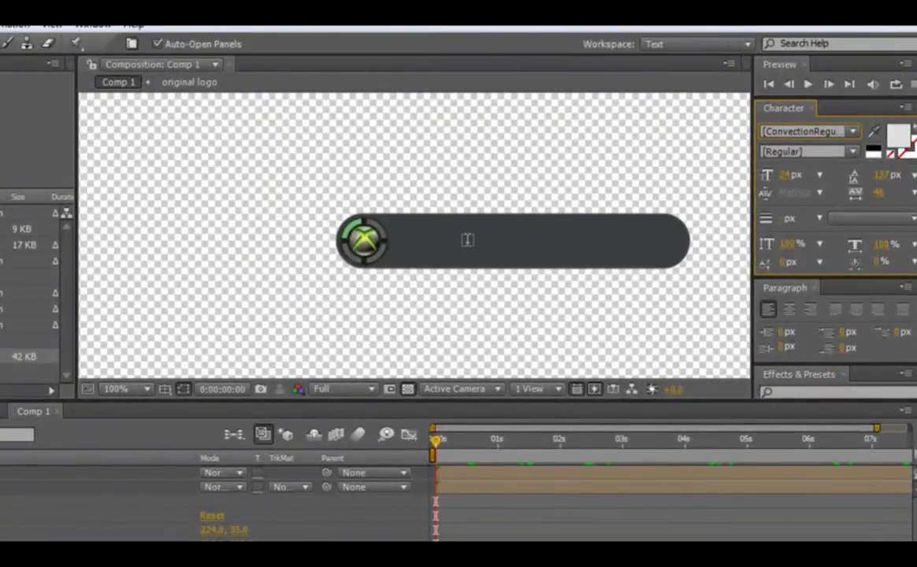
Step: Add the text "Achievement Unlocked" on the grey banner and position it beside the Xbox logo, near the banner's upper edge
{"action": "left_click", "coordinate": [419, 230]}
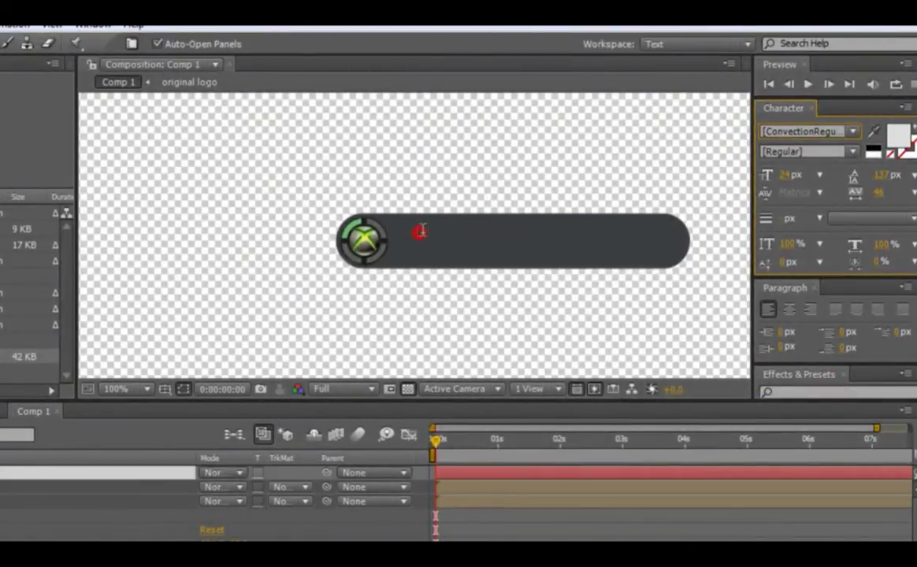
{"action": "type", "text": "Achievement"}
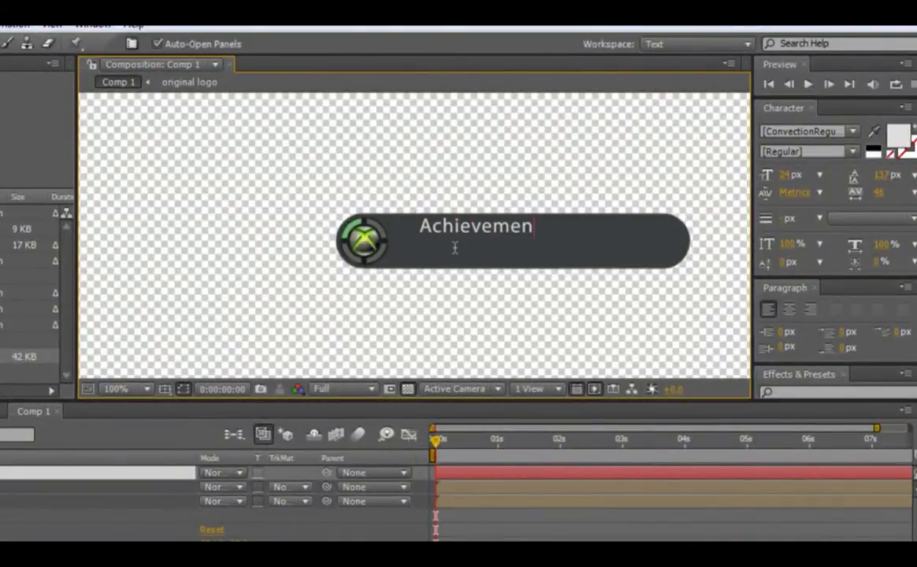
{"action": "type", "text": " Unlocked"}
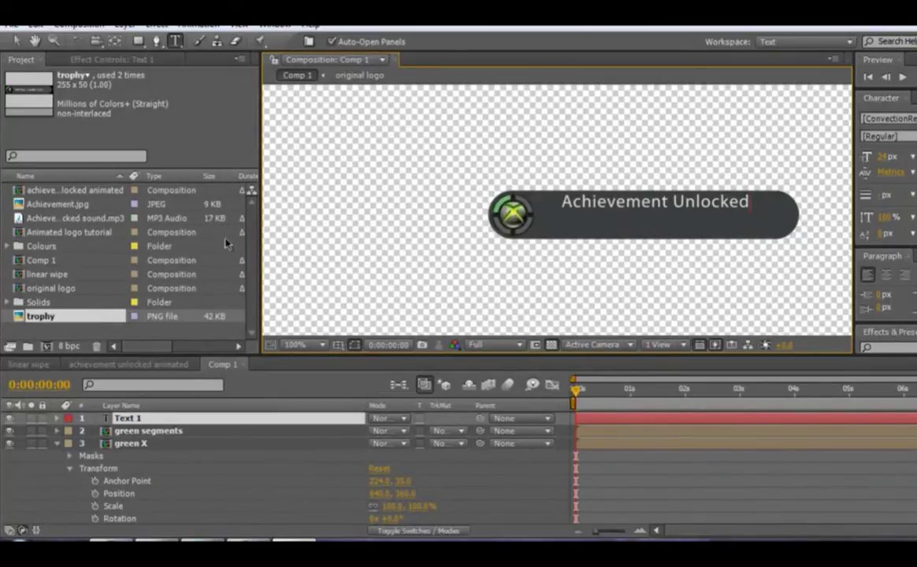
{"action": "left_click", "coordinate": [20, 40]}
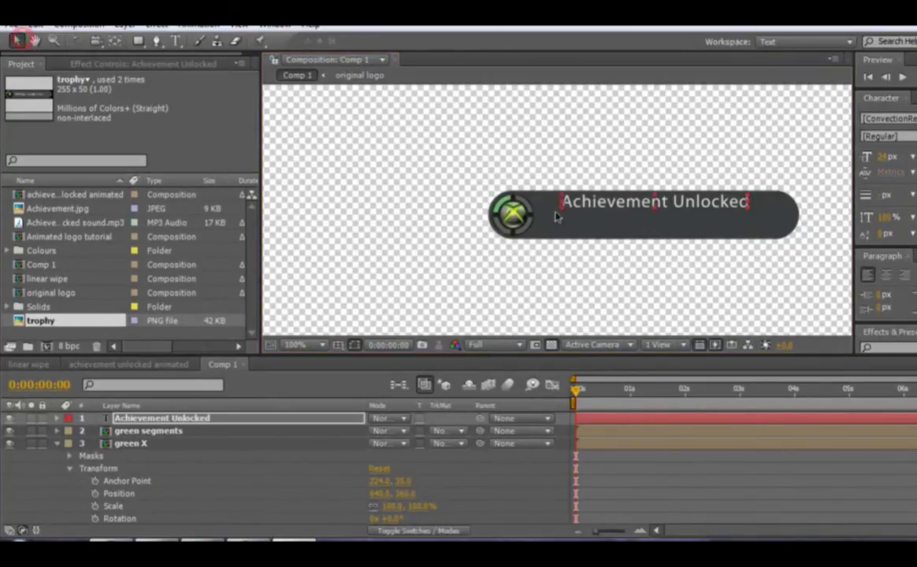
{"action": "left_click_drag", "start_coordinate": [626, 206], "coordinate": [610, 210]}
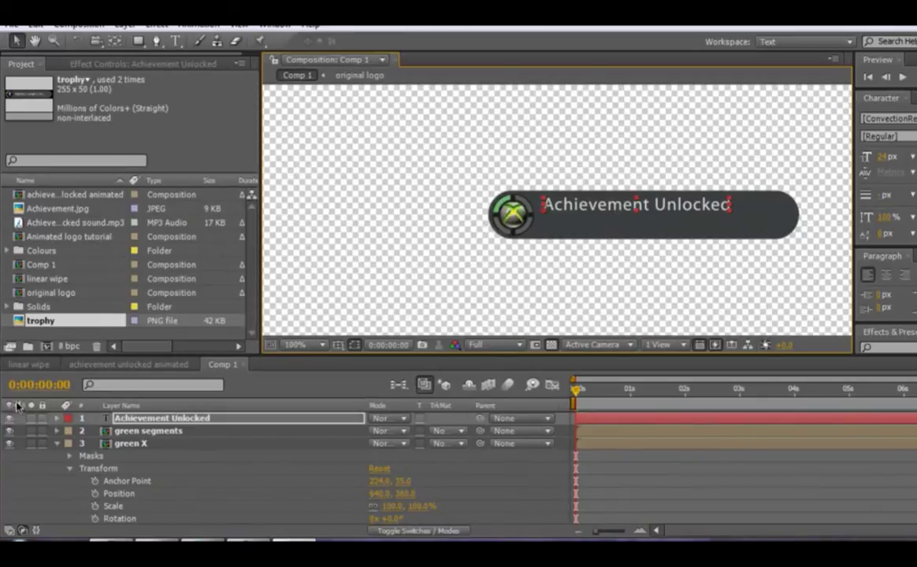
Step: Hide all layers above the original logo layer to compare the new text's placement with the original banner
{"action": "left_click_drag", "start_coordinate": [11, 418], "coordinate": [11, 445]}
{"action": "scroll", "coordinate": [28, 450], "scroll_direction": "down", "scroll_amount": 3}
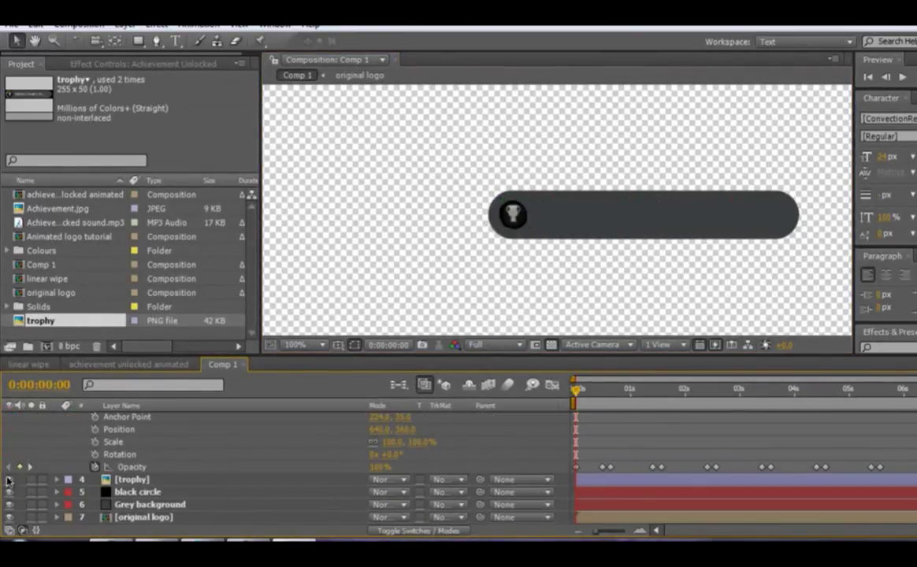
{"action": "left_click_drag", "start_coordinate": [11, 478], "coordinate": [10, 494]}
{"action": "key", "text": "ctrl+z"}
{"action": "key", "text": "ctrl+z"}
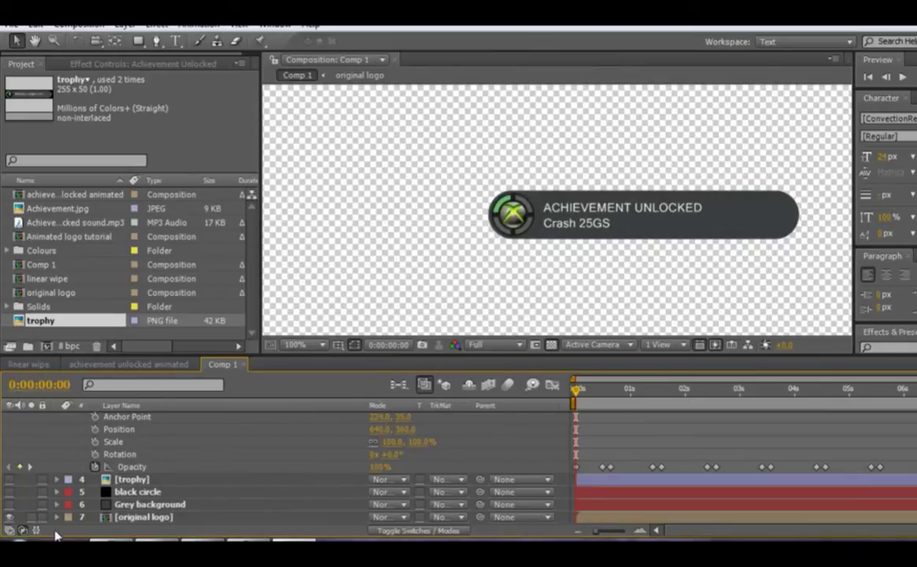
Step: Make the grey background, black circle, trophy, green X, green segments and Achievement Unlocked layers visible again
{"action": "left_click", "coordinate": [10, 505]}
{"action": "left_click", "coordinate": [10, 492]}
{"action": "left_click", "coordinate": [10, 479]}
{"action": "scroll", "coordinate": [11, 480], "scroll_direction": "up", "scroll_amount": 3}
{"action": "left_click", "coordinate": [10, 444]}
{"action": "left_click", "coordinate": [10, 431]}
{"action": "left_click", "coordinate": [11, 418]}
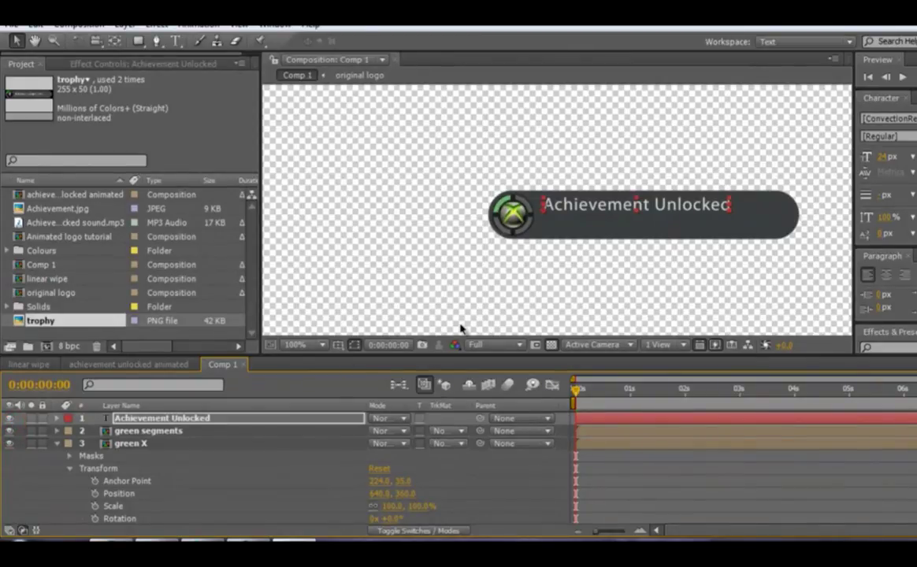
Step: Add the text "999G - Tutorial Understood" on the grey banner and align it beneath the Achievement Unlocked text
{"action": "left_click", "coordinate": [174, 41]}
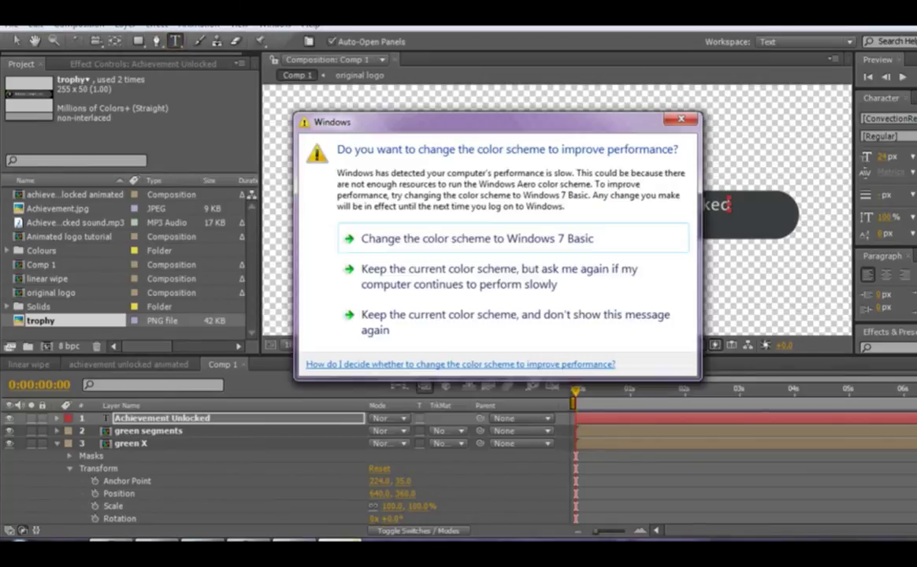
{"action": "left_click", "coordinate": [465, 281]}
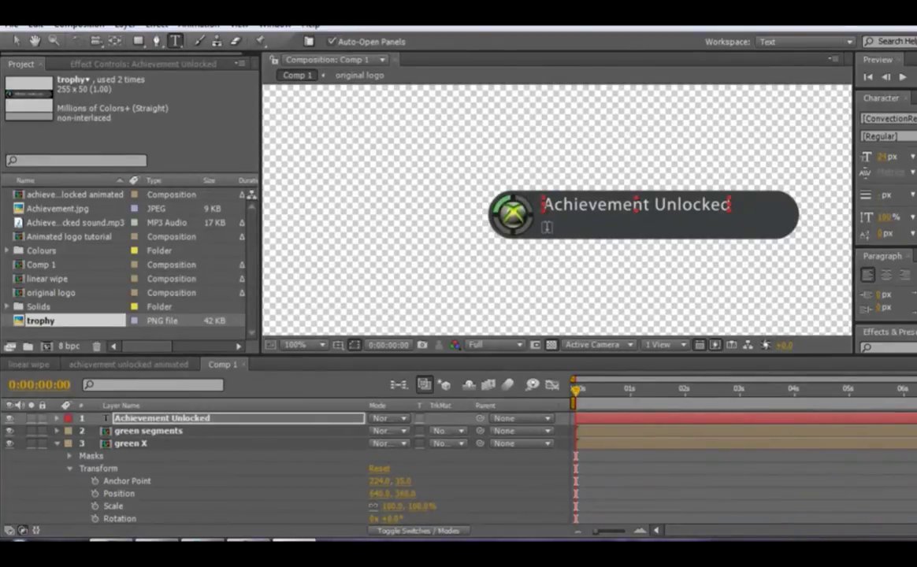
{"action": "left_click", "coordinate": [548, 226]}
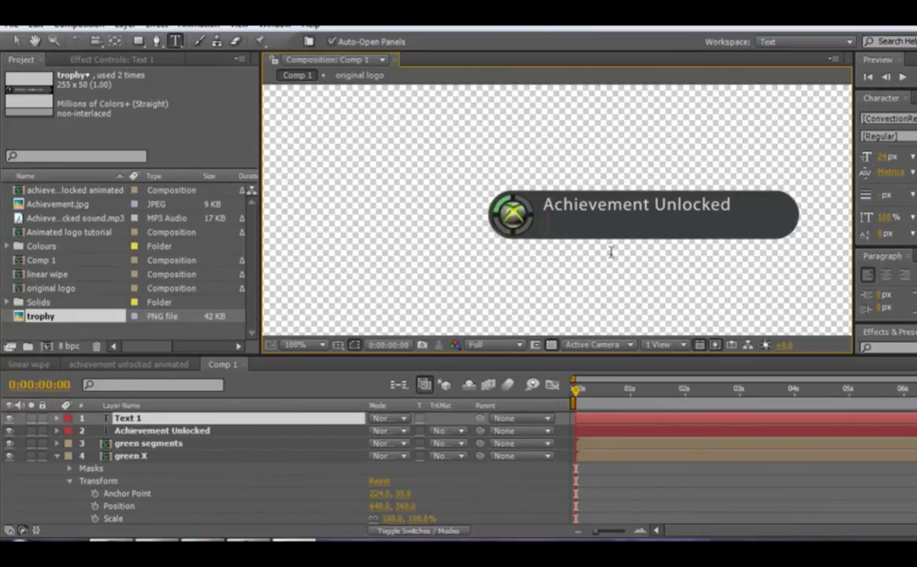
{"action": "type", "text": "999G"}
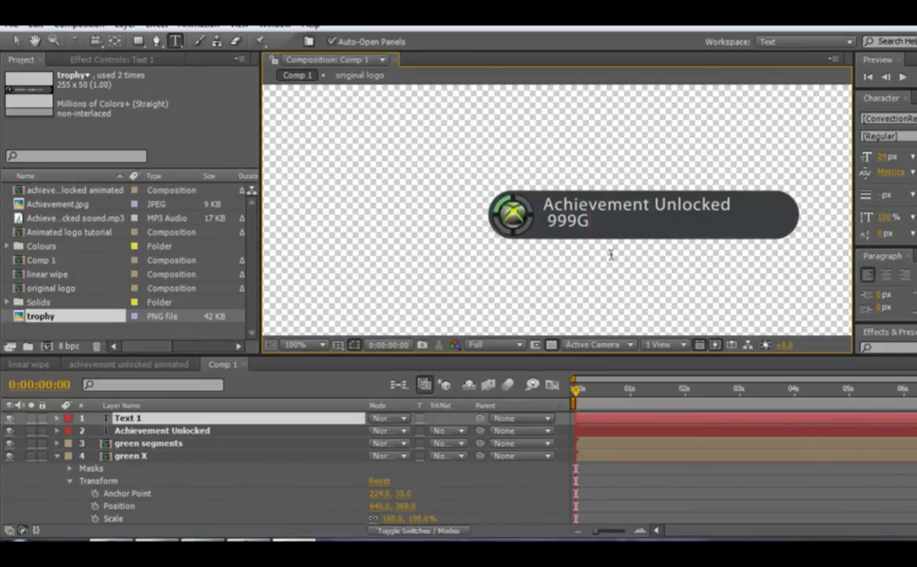
{"action": "type", "text": " - Tutorial Understood"}
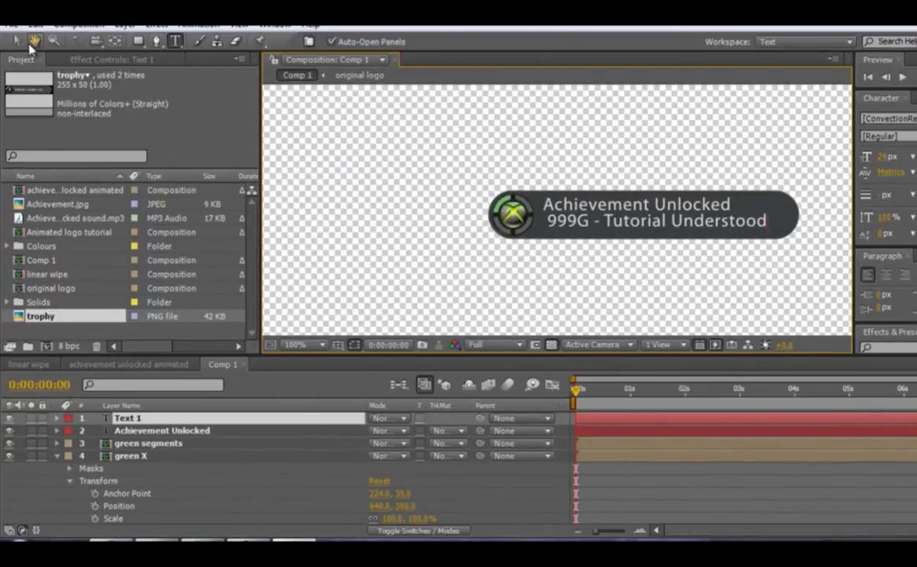
{"action": "left_click", "coordinate": [16, 41]}
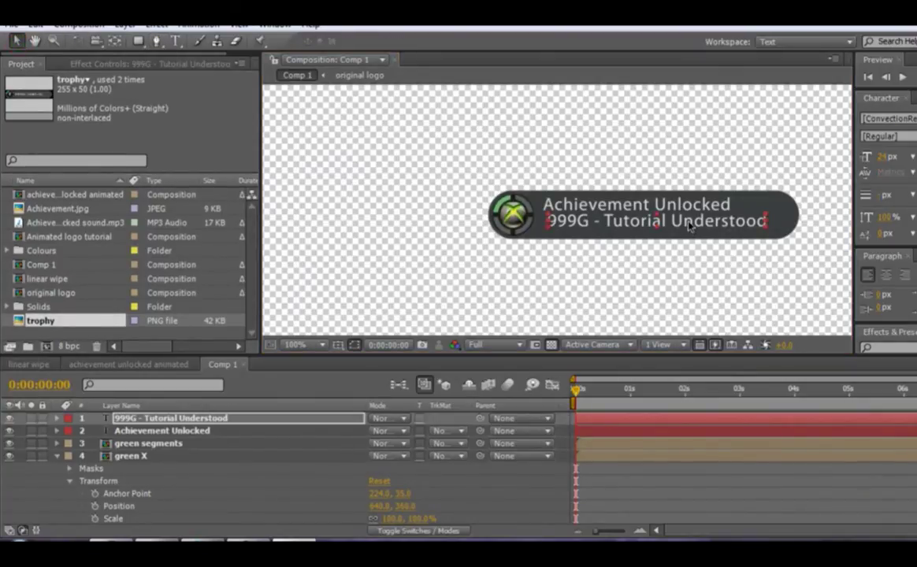
{"action": "left_click_drag", "start_coordinate": [688, 226], "coordinate": [683, 228]}
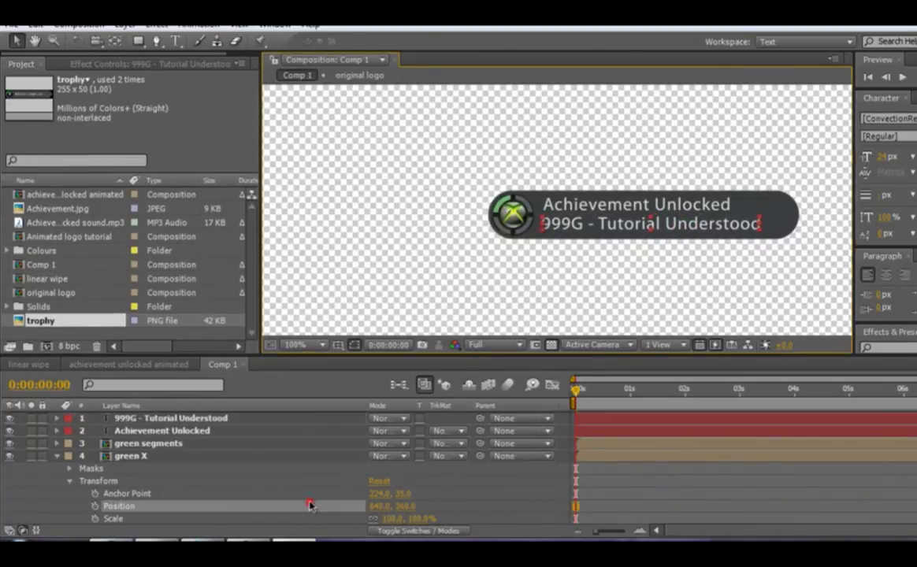
{"action": "left_click", "coordinate": [307, 506]}
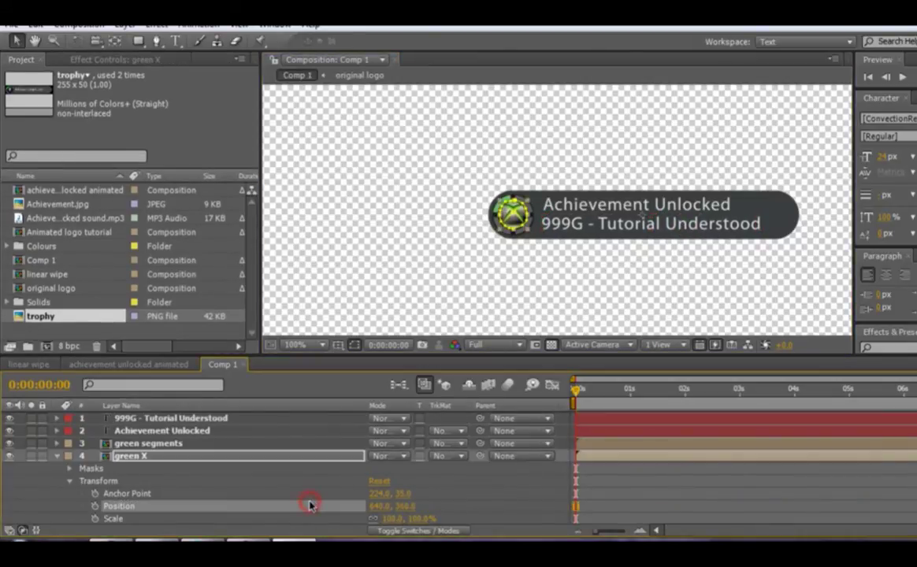
{"action": "left_click", "coordinate": [303, 288]}
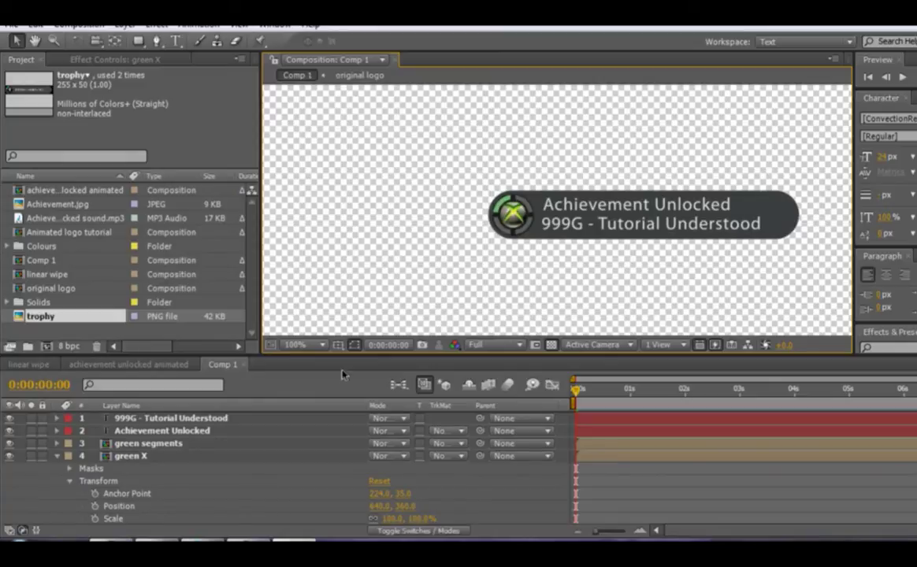
Step: Collapse the green X layer and add a Scale keyframe of 100% to the green segments layer at 0:00:00:13
{"action": "left_click", "coordinate": [58, 458]}
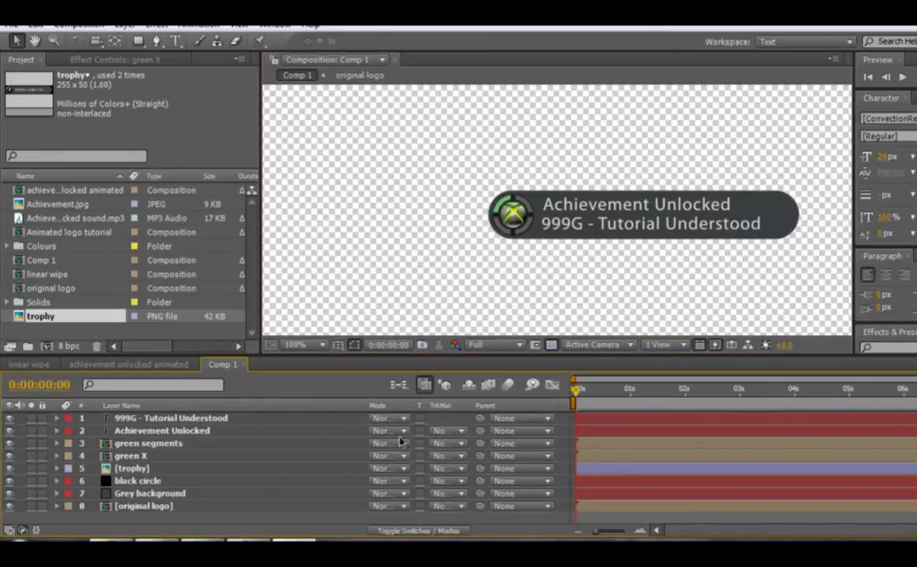
{"action": "left_click", "coordinate": [168, 443]}
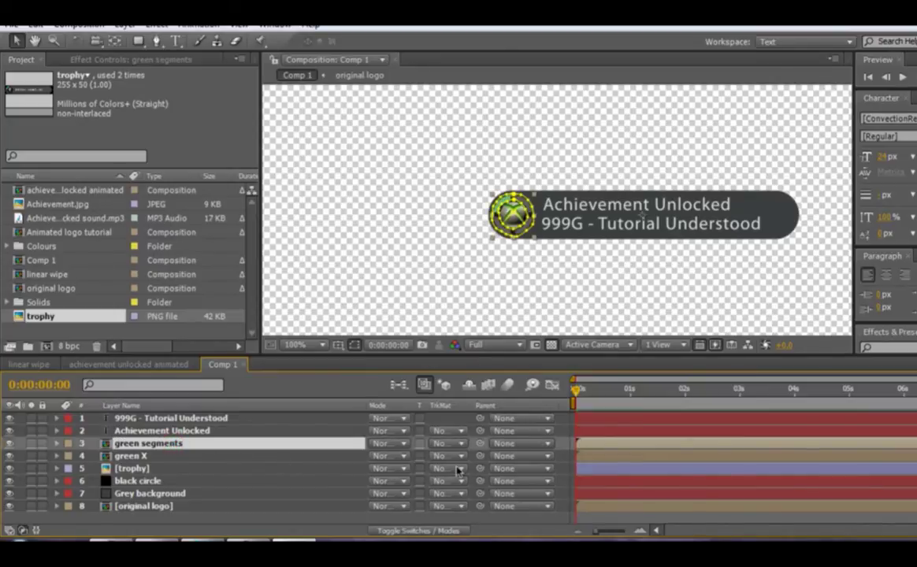
{"action": "left_click", "coordinate": [56, 443]}
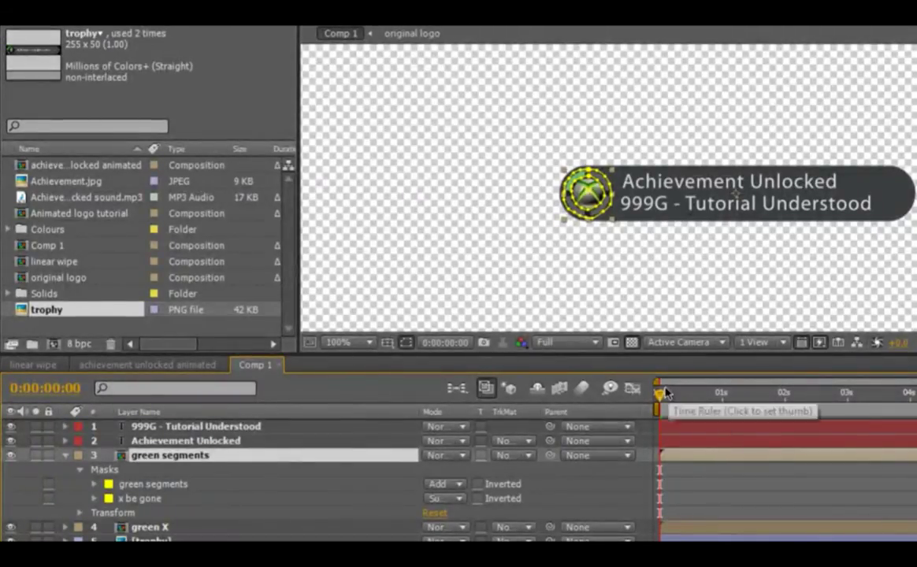
{"action": "left_click_drag", "start_coordinate": [664, 392], "coordinate": [694, 400]}
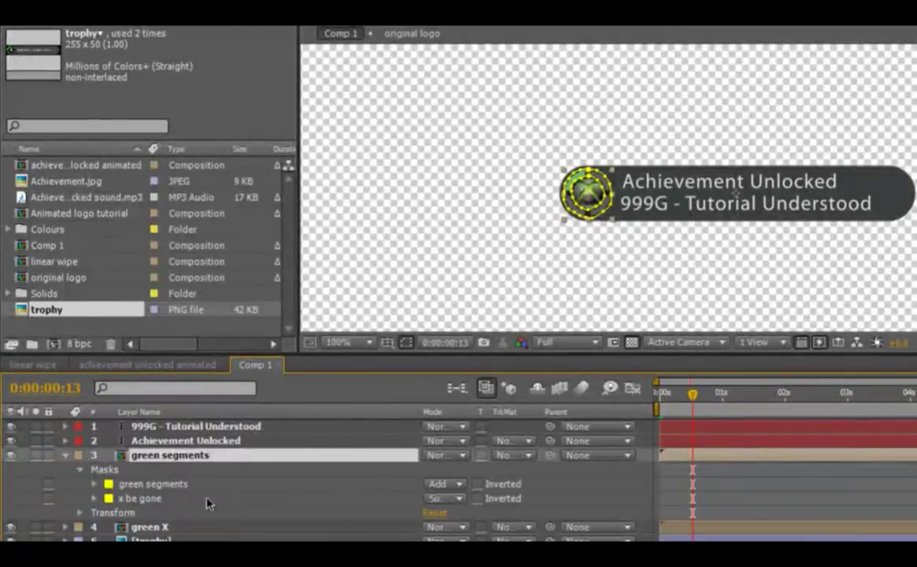
{"action": "left_click", "coordinate": [80, 513]}
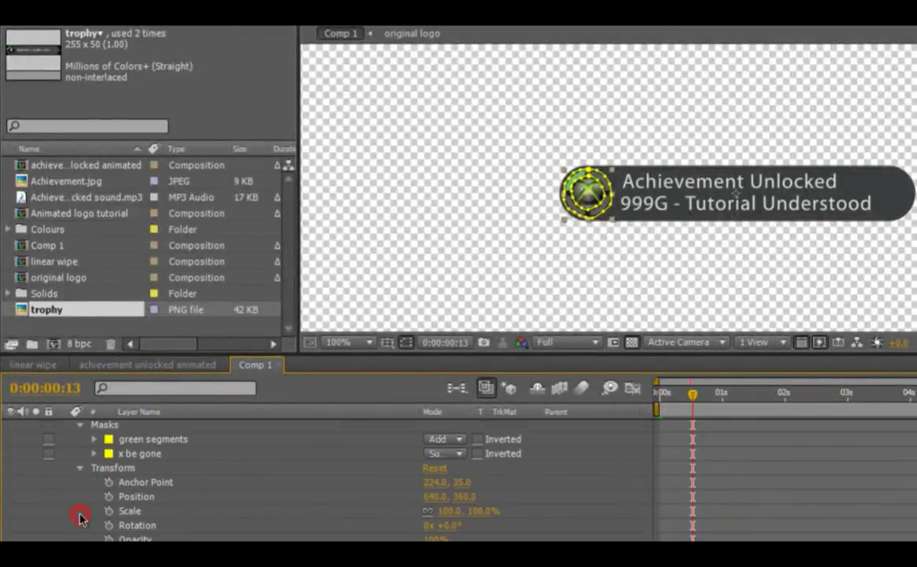
{"action": "left_click", "coordinate": [109, 511]}
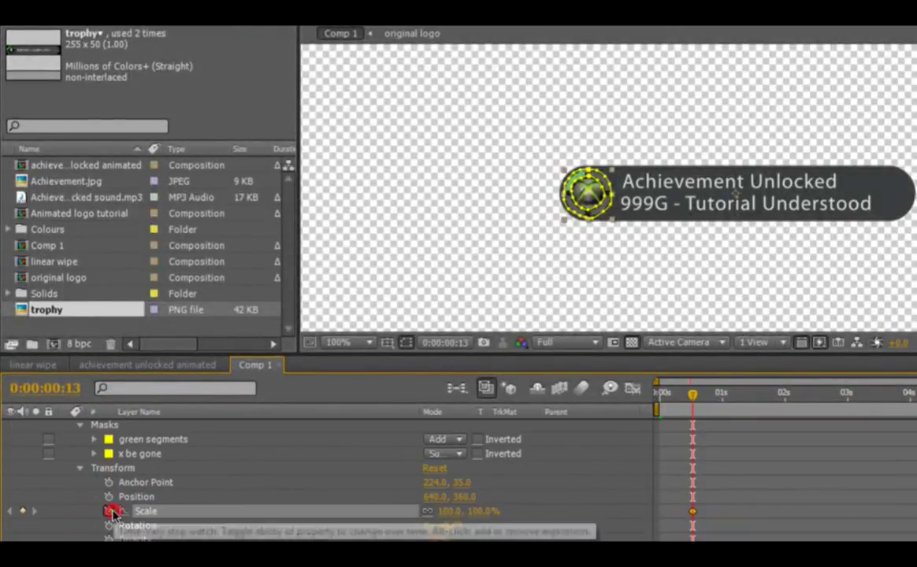
Step: At the start of the timeline, move the green segments layer's anchor point to the centre of the Xbox logo with the Pan Behind tool
{"action": "left_click_drag", "start_coordinate": [692, 394], "coordinate": [640, 403]}
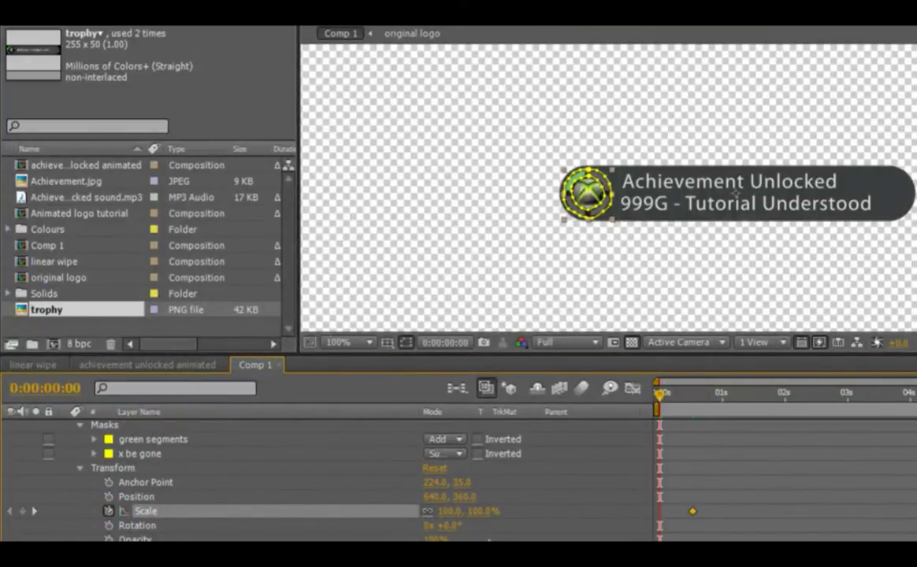
{"action": "left_click_drag", "start_coordinate": [483, 511], "coordinate": [507, 513]}
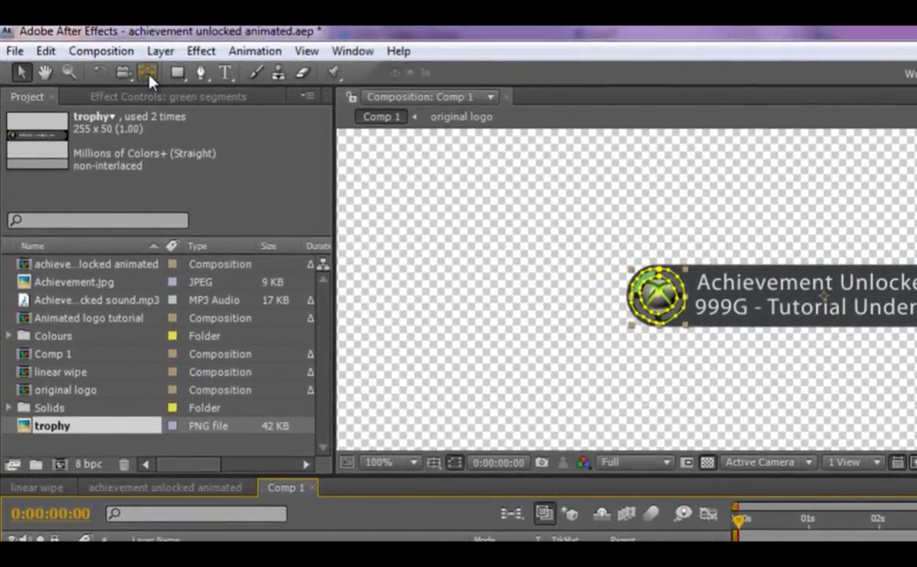
{"action": "left_click", "coordinate": [149, 76]}
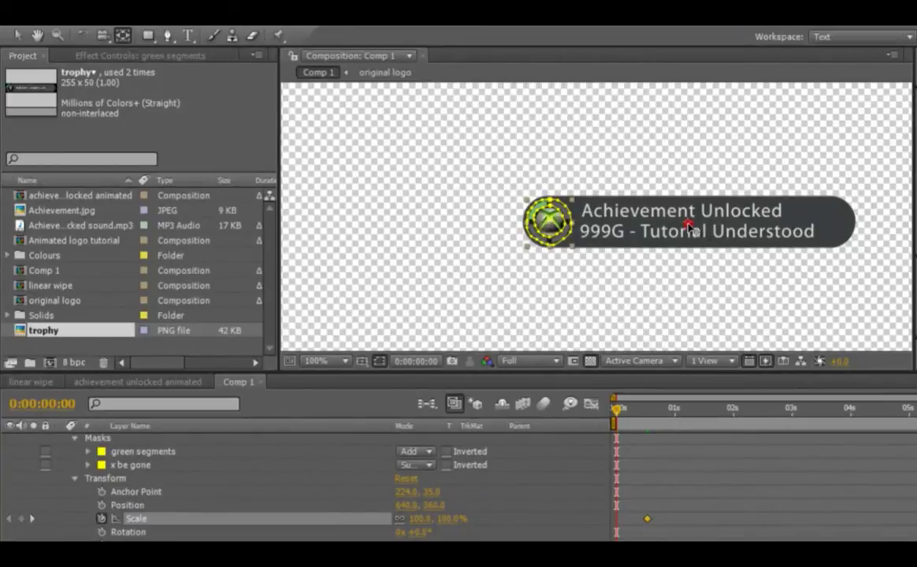
{"action": "left_click", "coordinate": [687, 226]}
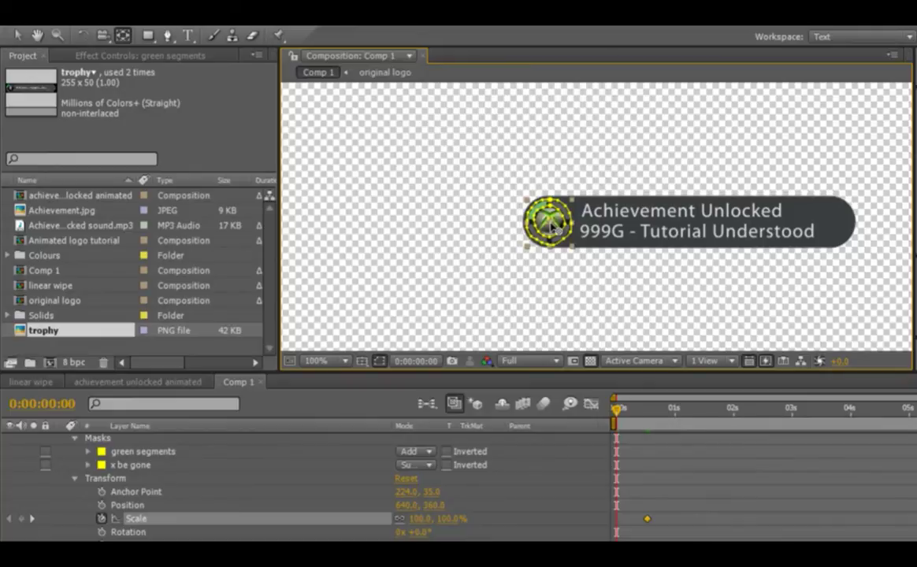
{"action": "left_click_drag", "start_coordinate": [555, 225], "coordinate": [548, 222]}
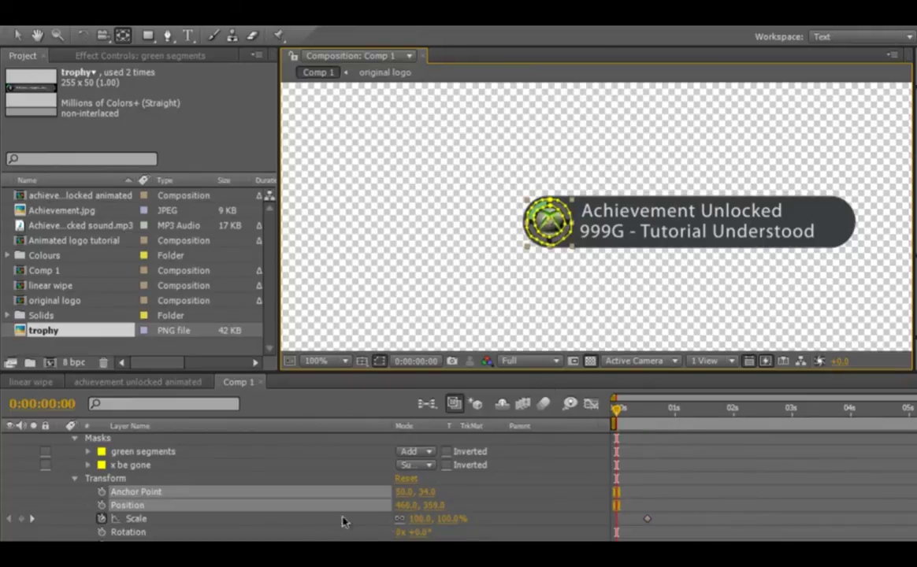
Step: Set the green segments layer's Scale to 110% at 0:00:00:00 and scrub through the animation to check it
{"action": "left_click_drag", "start_coordinate": [416, 519], "coordinate": [467, 535]}
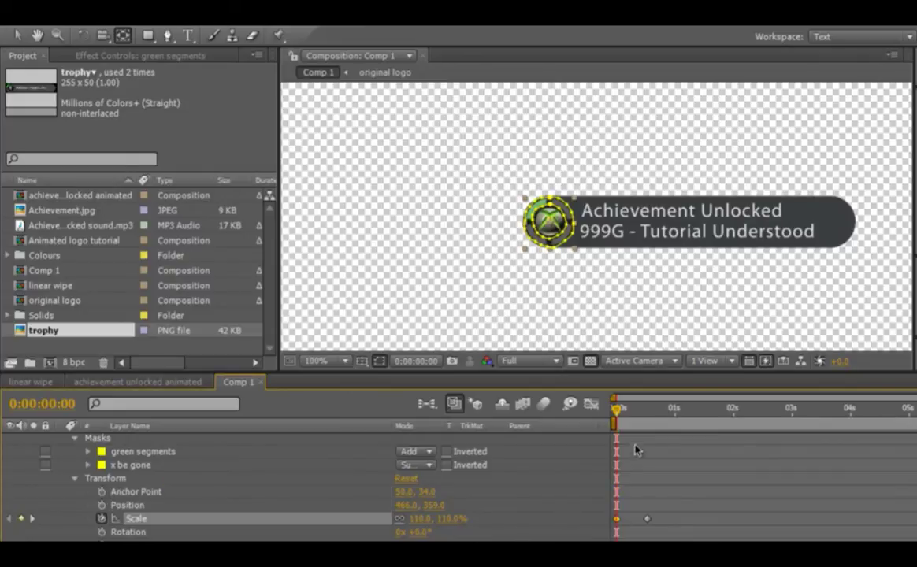
{"action": "left_click", "coordinate": [536, 490]}
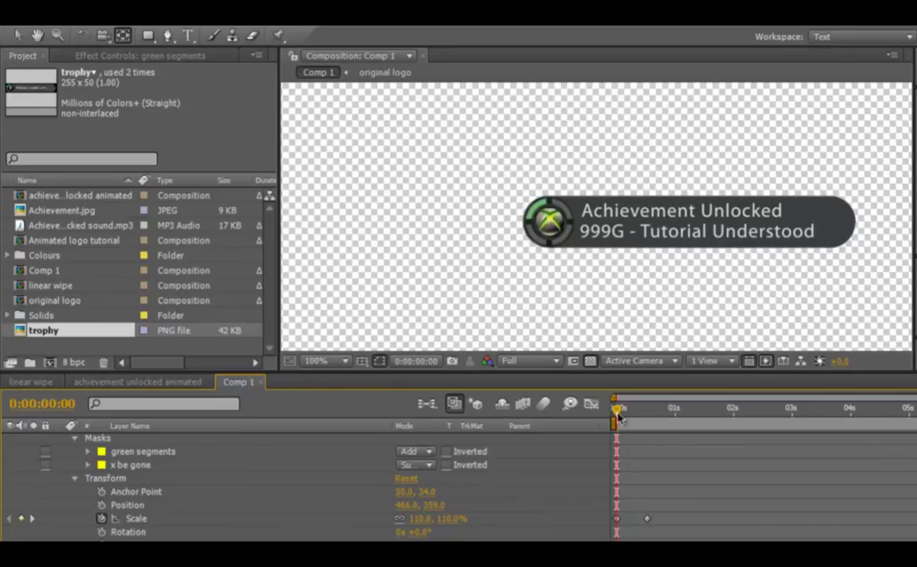
{"action": "left_click_drag", "start_coordinate": [618, 417], "coordinate": [822, 421]}
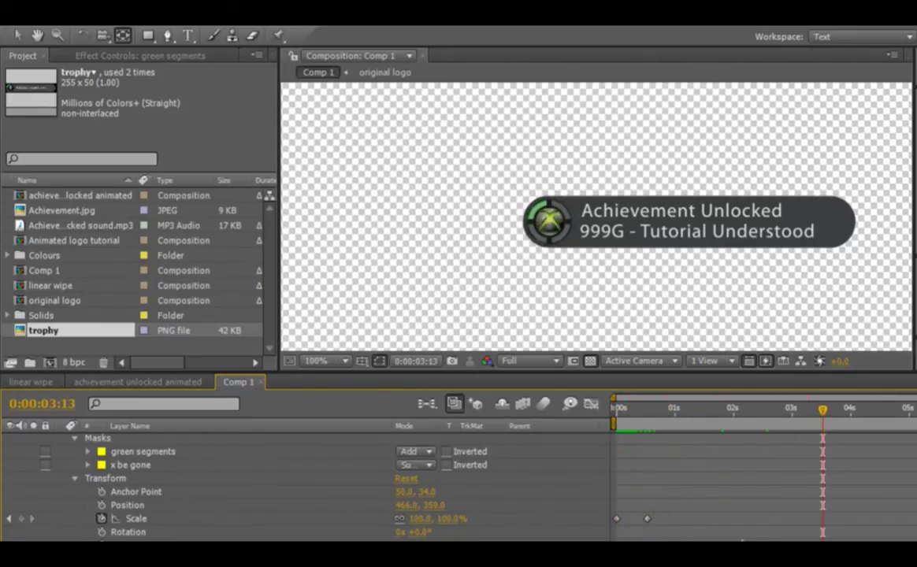
Step: Add a Scale keyframe of 100% to the green segments layer at 0:00:07:10
{"action": "scroll", "coordinate": [811, 479], "scroll_direction": "right", "scroll_amount": 2}
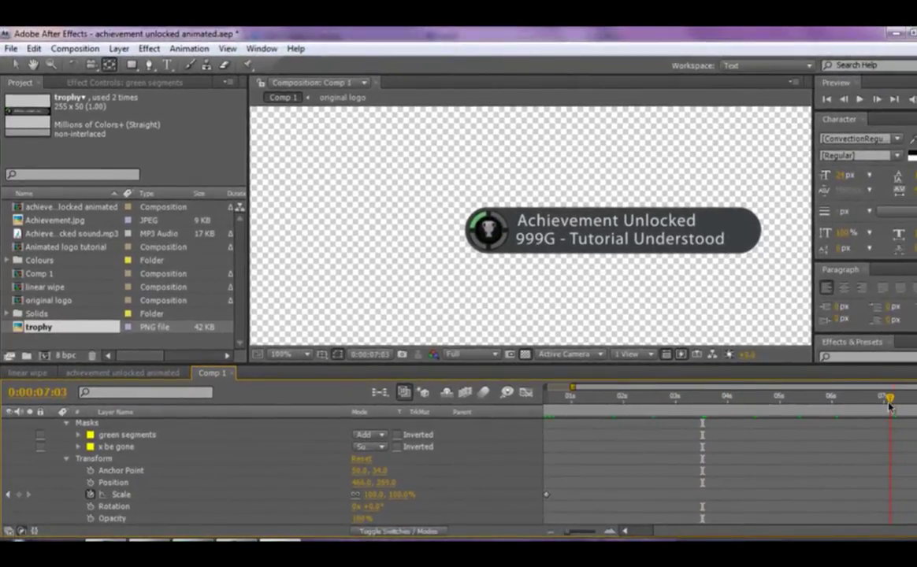
{"action": "left_click_drag", "start_coordinate": [889, 405], "coordinate": [905, 403]}
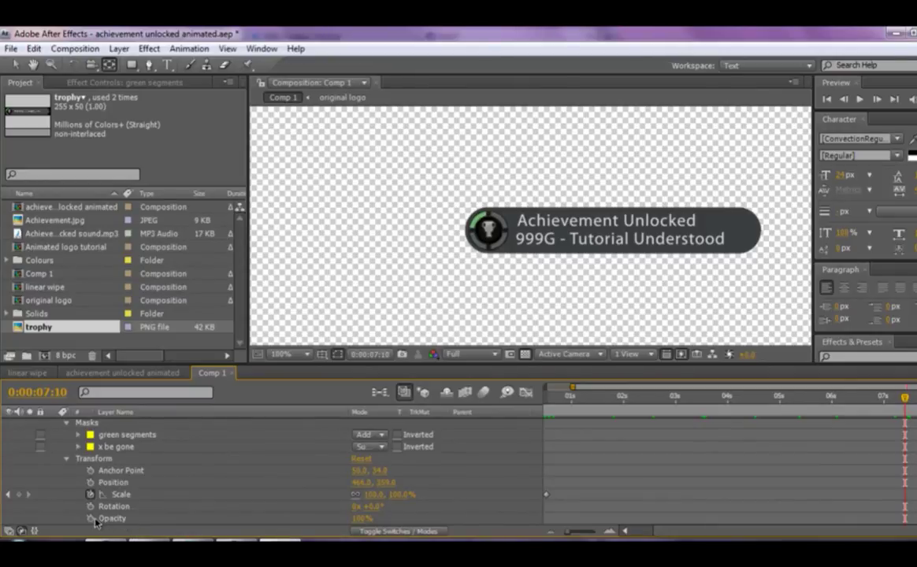
{"action": "left_click", "coordinate": [20, 495]}
{"action": "key", "text": "space"}
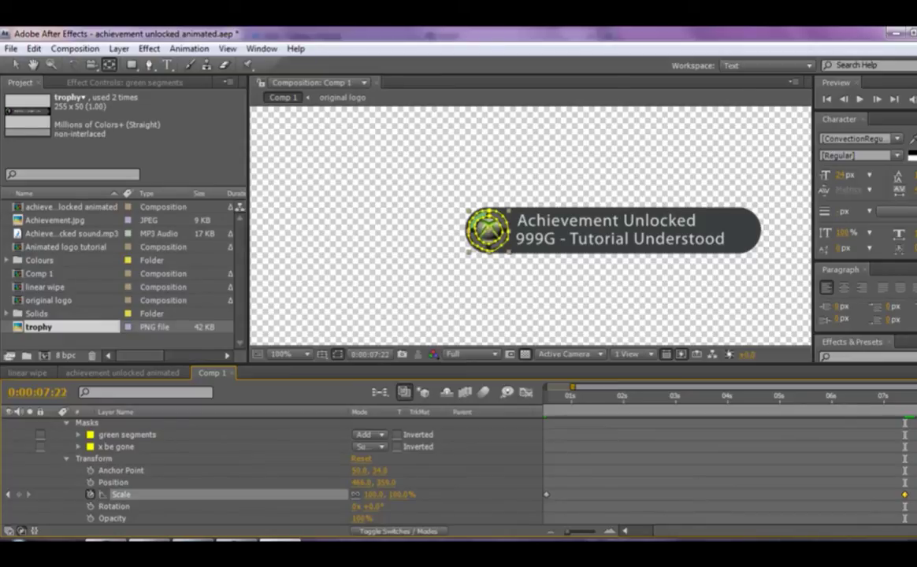
Step: Set the green segments layer's Scale to 85% at 0:00:08:02
{"action": "left_click_drag", "start_coordinate": [404, 500], "coordinate": [421, 495]}
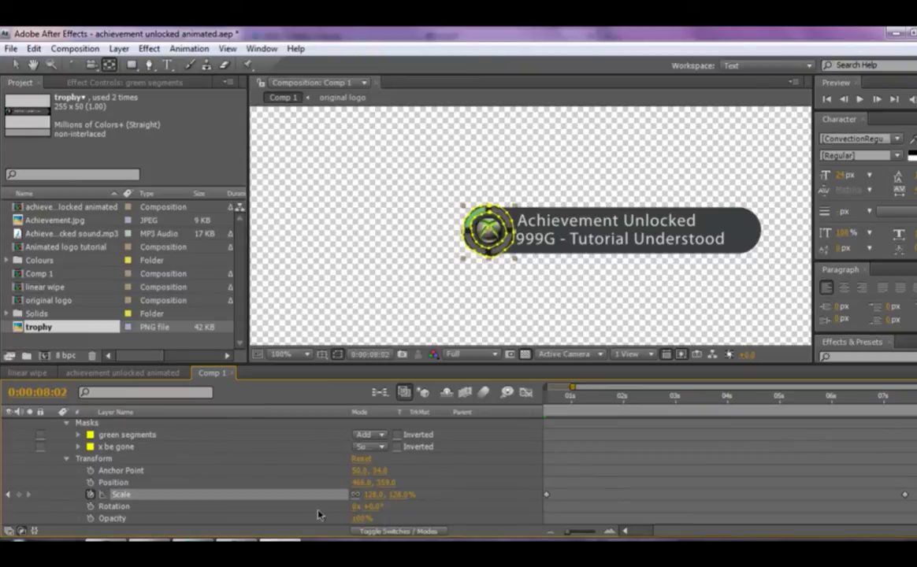
{"action": "left_click_drag", "start_coordinate": [401, 494], "coordinate": [380, 497]}
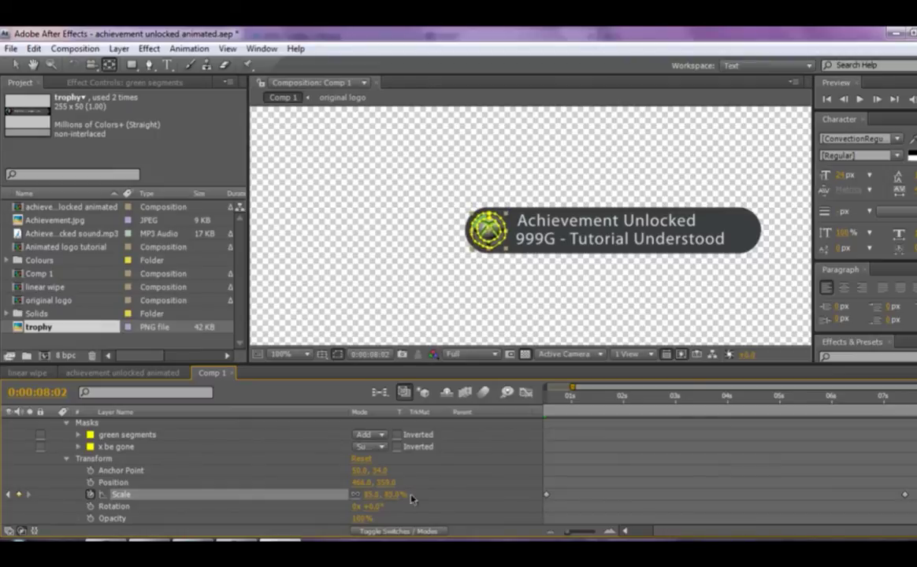
{"action": "left_click", "coordinate": [488, 493]}
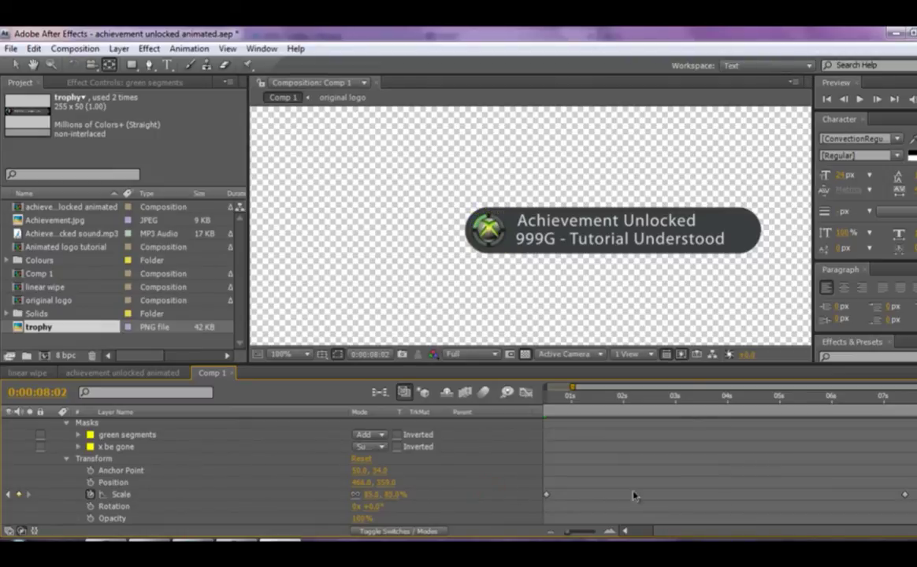
{"action": "mouse_move", "coordinate": [915, 398]}
{"action": "left_mouse_down"}
{"action": "mouse_move", "coordinate": [895, 400]}
{"action": "mouse_move", "coordinate": [916, 399]}
{"action": "left_mouse_up"}
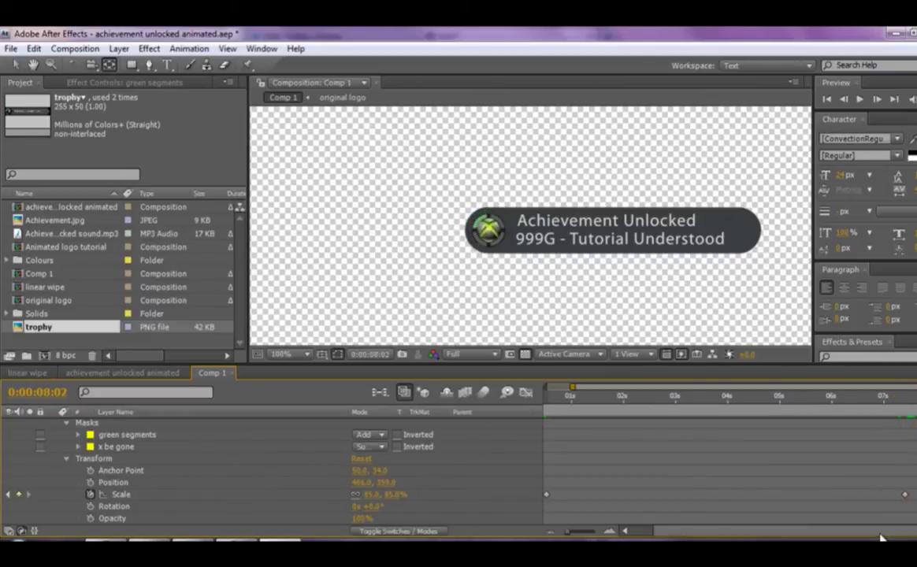
Step: Return the current time to 0:00:00:00 and collapse the green segments layer's properties
{"action": "left_click_drag", "start_coordinate": [881, 536], "coordinate": [851, 535]}
{"action": "left_click", "coordinate": [559, 400]}
{"action": "left_click_drag", "start_coordinate": [558, 404], "coordinate": [540, 404]}
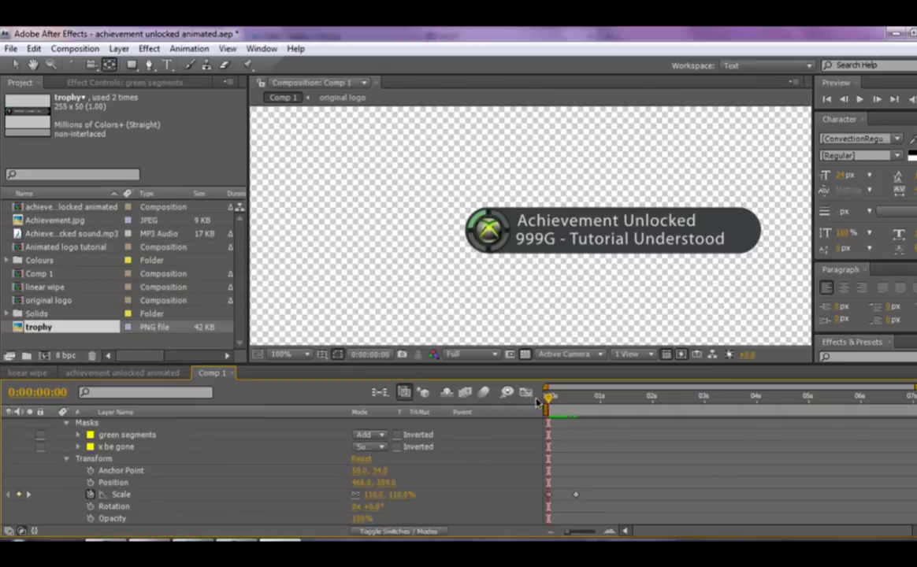
{"action": "scroll", "coordinate": [152, 469], "scroll_direction": "up", "scroll_amount": 2}
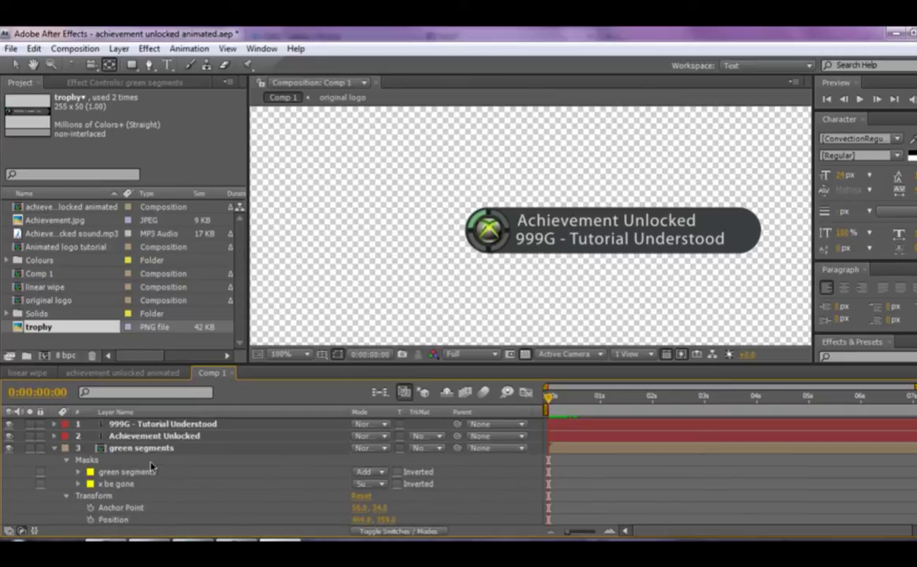
{"action": "left_click", "coordinate": [53, 448]}
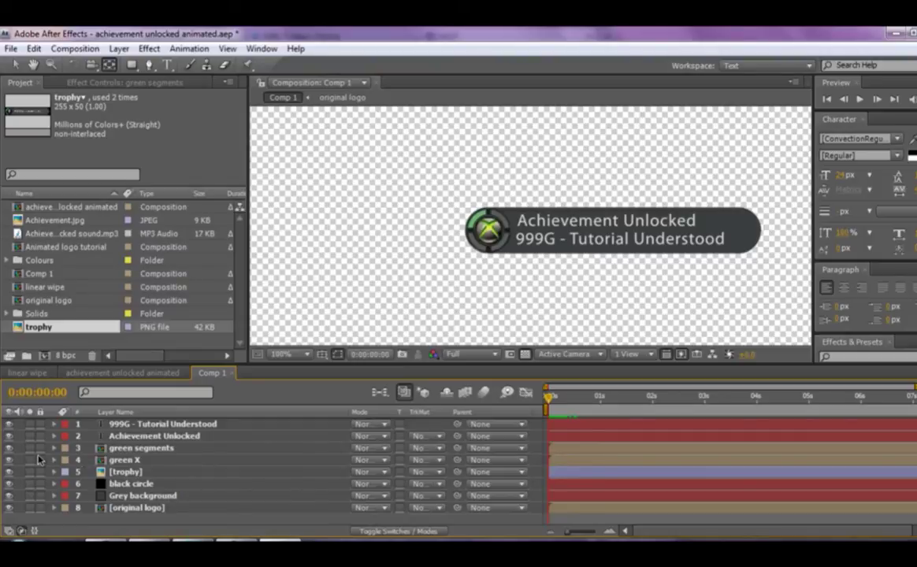
Step: Pre-compose all eight layers of Comp 1 as Pre-comp 1, moving all attributes into it and opening the new composition
{"action": "left_click", "coordinate": [149, 423]}
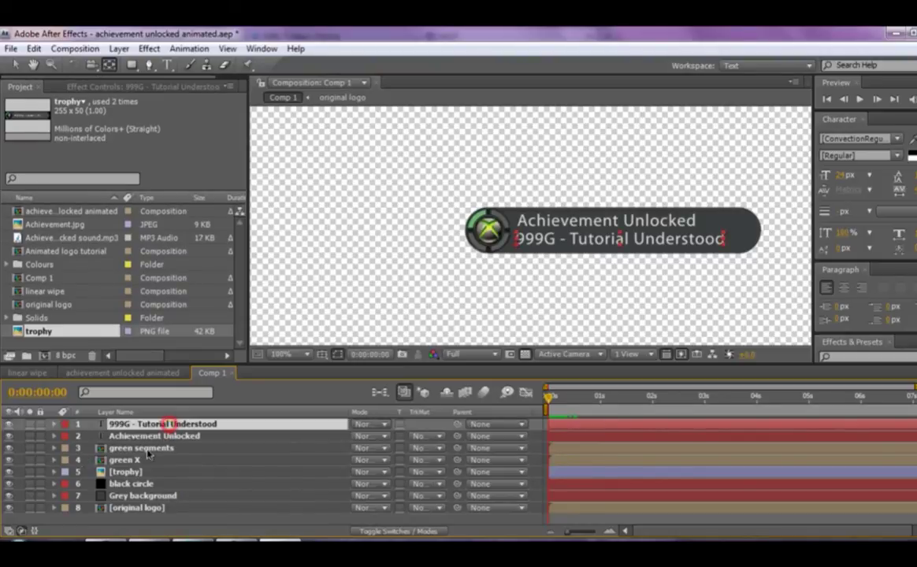
{"action": "left_click", "coordinate": [138, 508], "text": "shift"}
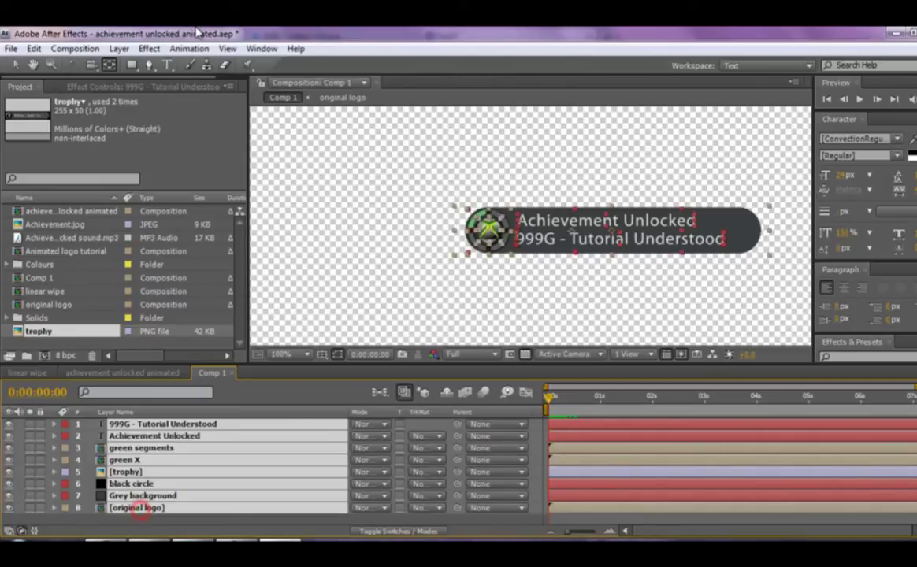
{"action": "left_click", "coordinate": [118, 49]}
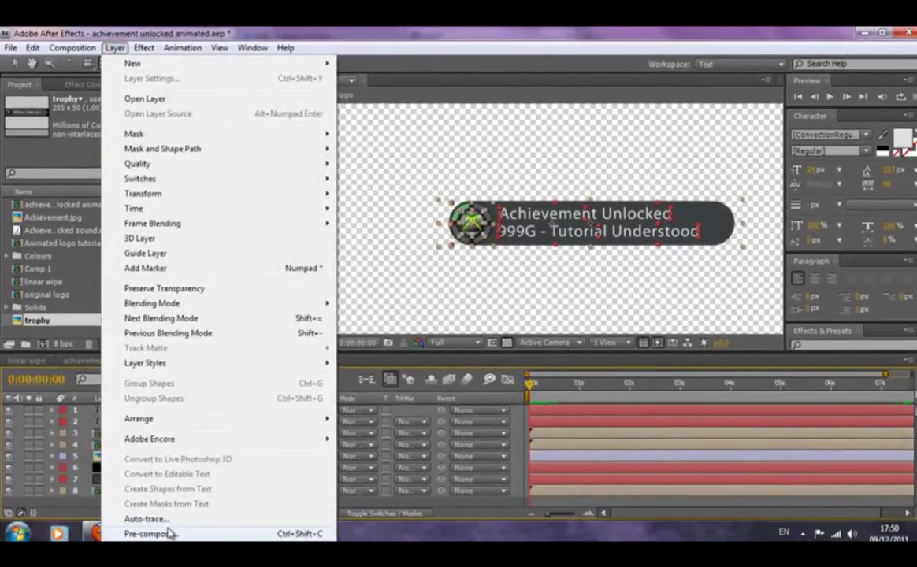
{"action": "left_click", "coordinate": [169, 534]}
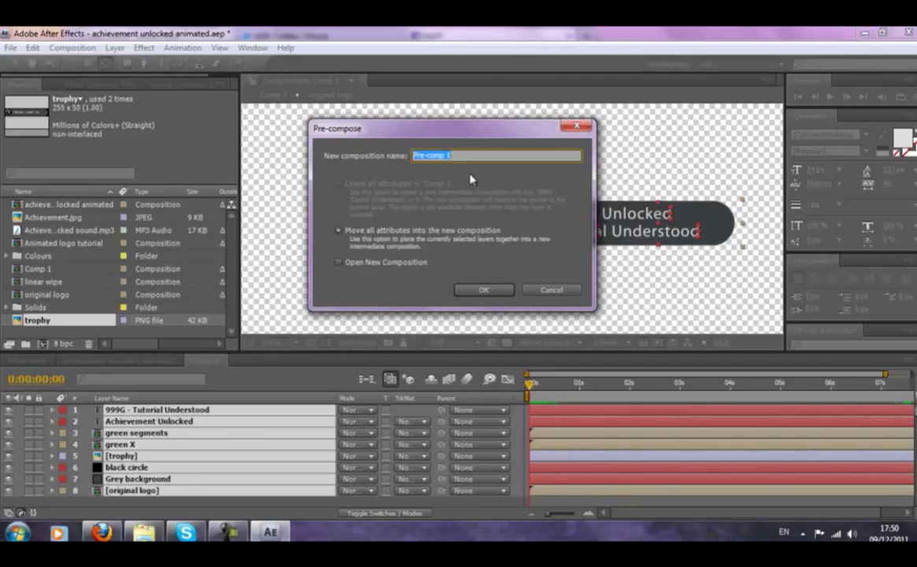
{"action": "left_click", "coordinate": [339, 263]}
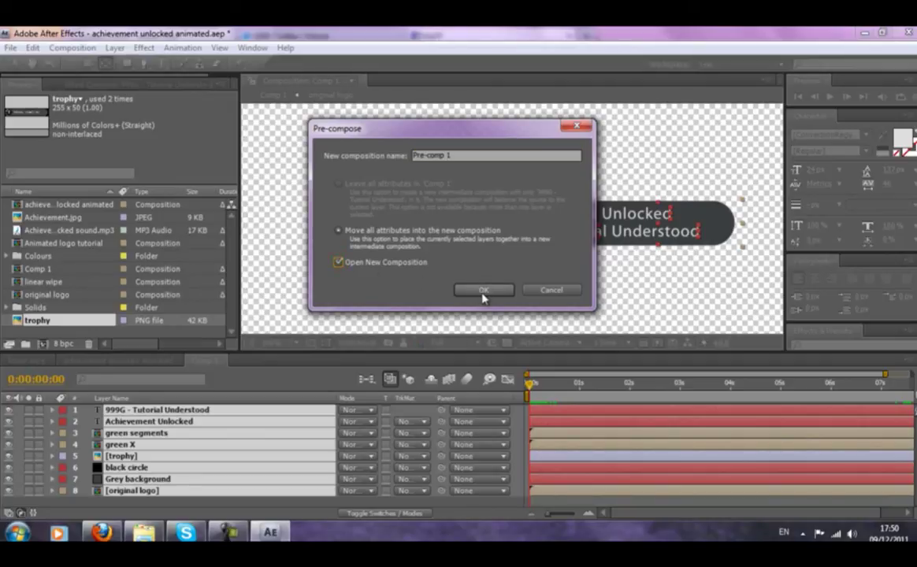
{"action": "left_click", "coordinate": [477, 291]}
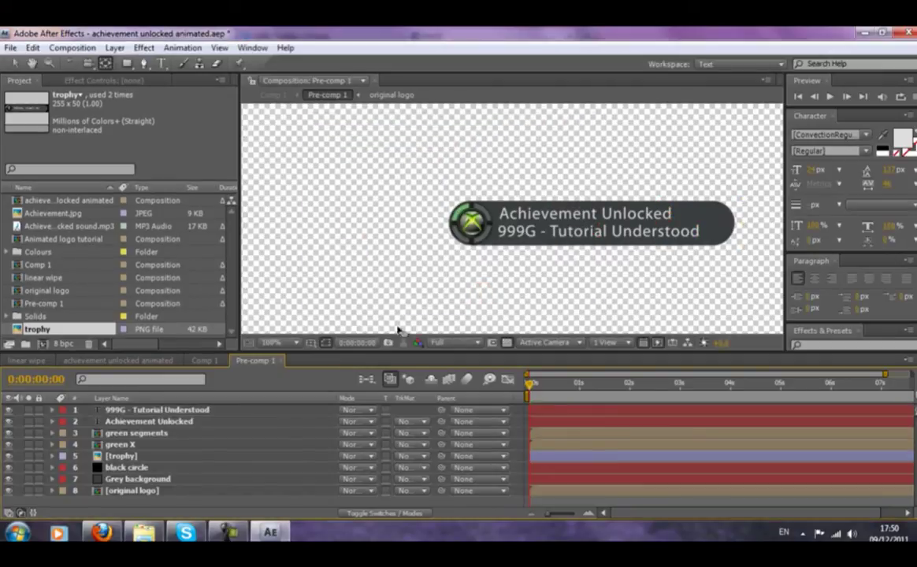
Step: Return to Comp 1 and rename the composition to "linear wipe", keeping its other settings
{"action": "left_click", "coordinate": [256, 371]}
{"action": "left_click", "coordinate": [205, 361]}
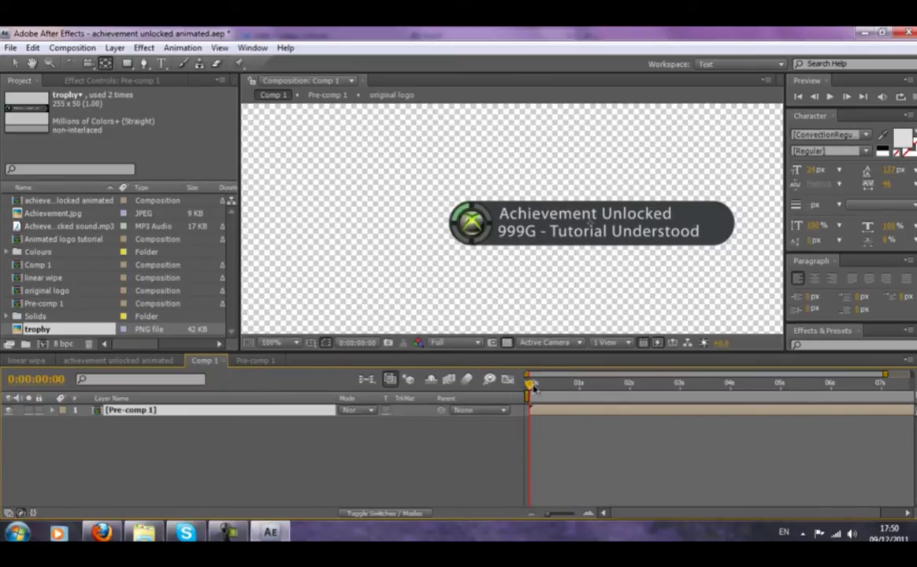
{"action": "left_click_drag", "start_coordinate": [545, 382], "coordinate": [529, 394]}
{"action": "left_click", "coordinate": [72, 48]}
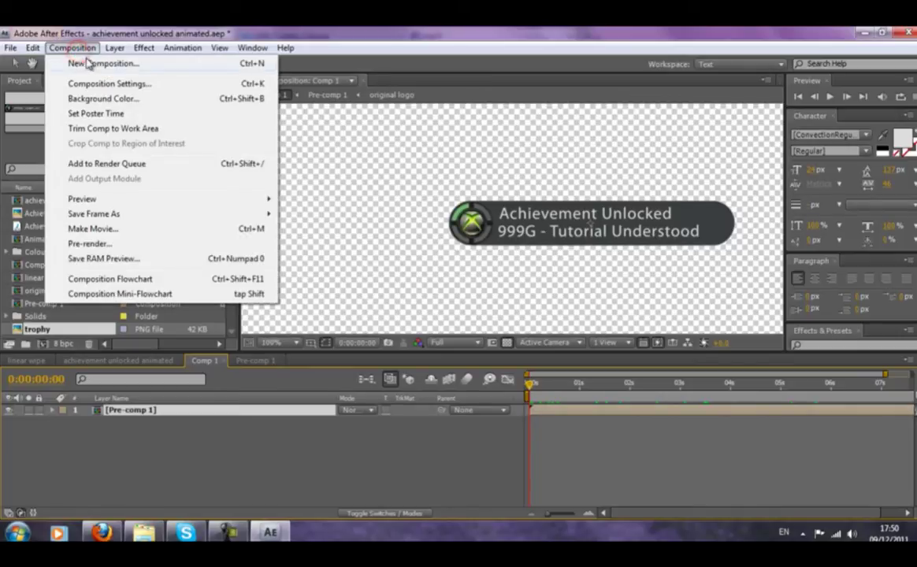
{"action": "left_click", "coordinate": [94, 84]}
{"action": "key", "text": "BackSpace"}
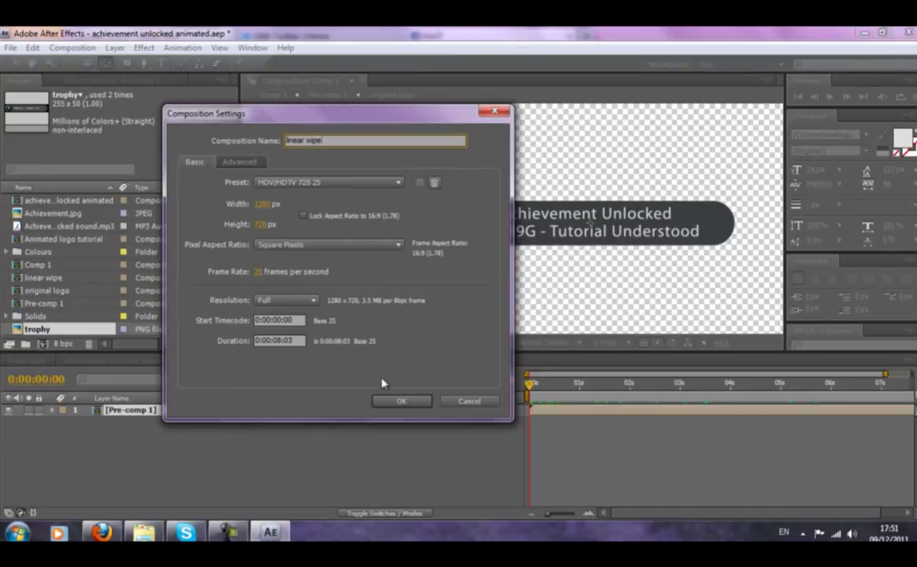
{"action": "left_click", "coordinate": [401, 401]}
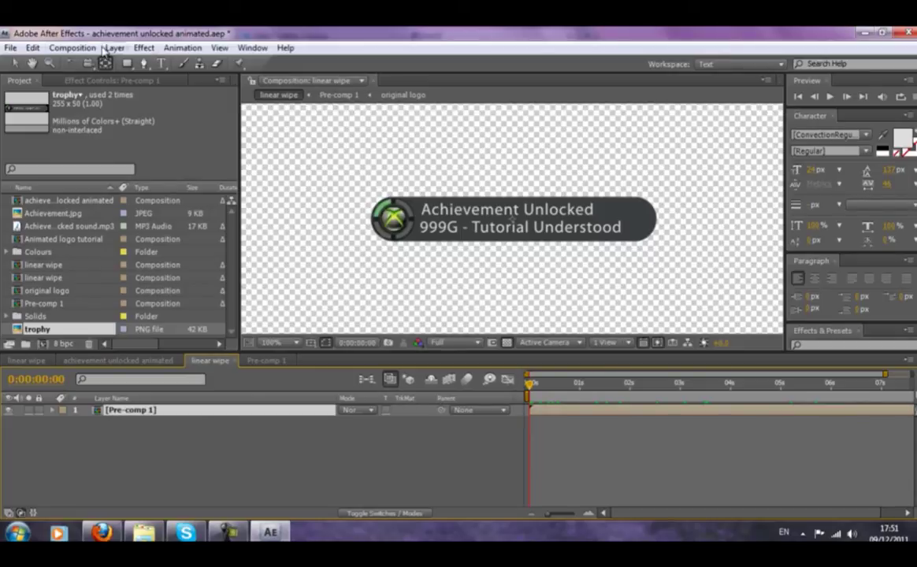
Step: Apply the Linear Wipe effect to the Pre-comp 1 layer and set its Wipe Angle to 270°
{"action": "left_click", "coordinate": [143, 47]}
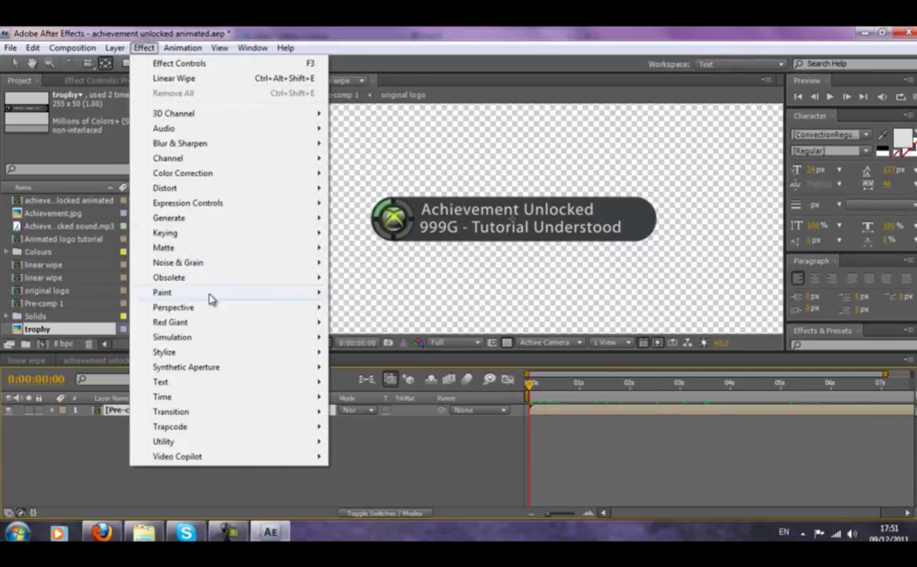
{"action": "mouse_move", "coordinate": [205, 411]}
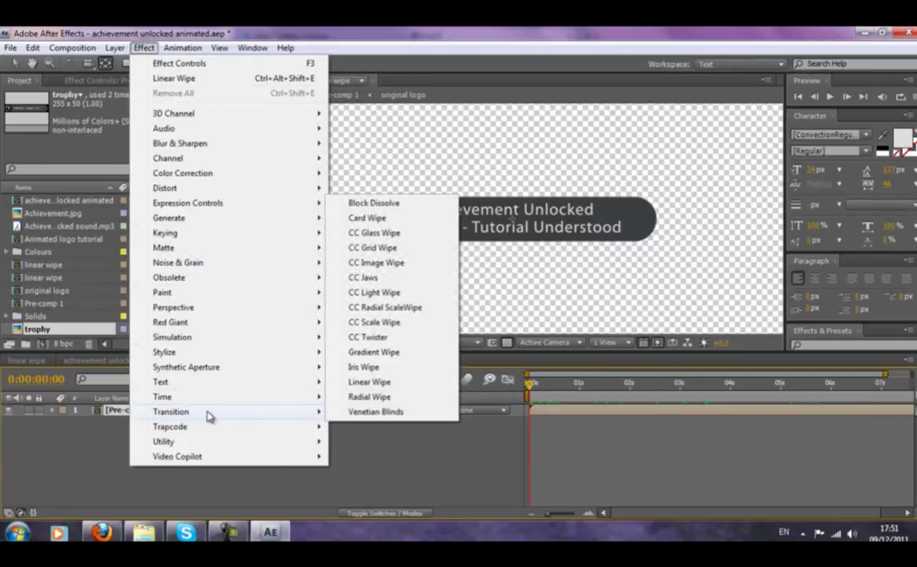
{"action": "left_click", "coordinate": [369, 381]}
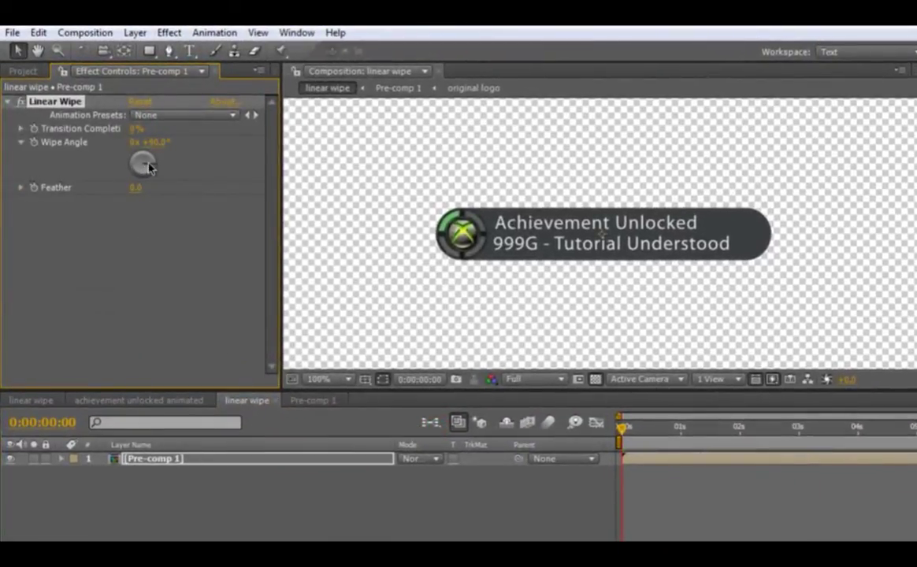
{"action": "left_click_drag", "start_coordinate": [156, 168], "coordinate": [132, 170]}
{"action": "left_click", "coordinate": [155, 142]}
{"action": "type", "text": "270"}
{"action": "key", "text": "Return"}
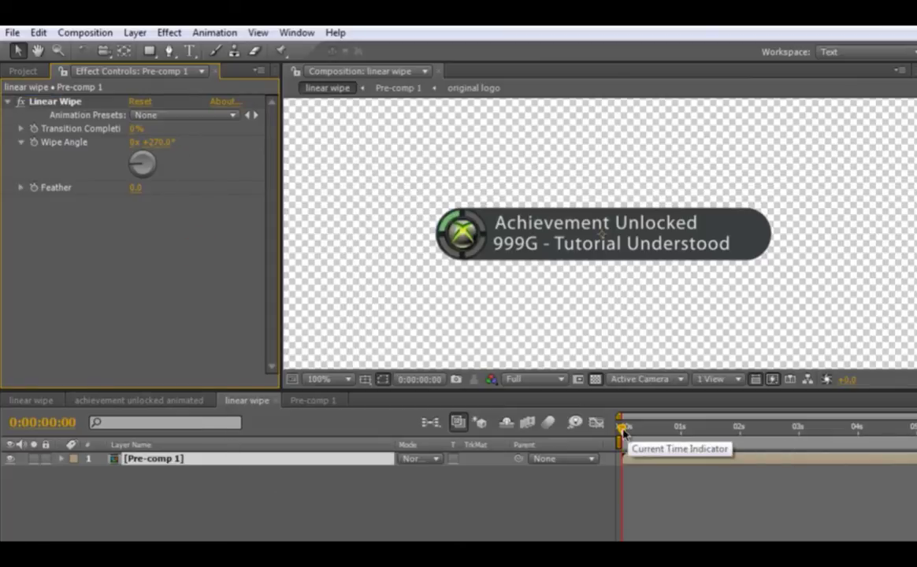
Step: Keyframe the Linear Wipe's Transition Completion at 0% at 0:00:00:13 and at 100% at 0:00:00:00
{"action": "left_click_drag", "start_coordinate": [623, 431], "coordinate": [652, 431]}
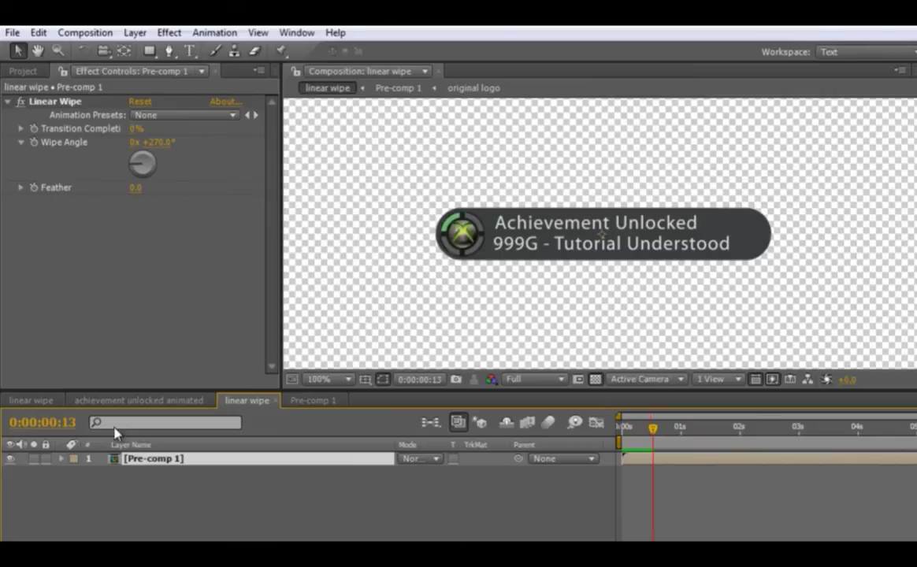
{"action": "left_click", "coordinate": [61, 459]}
{"action": "left_click", "coordinate": [75, 473]}
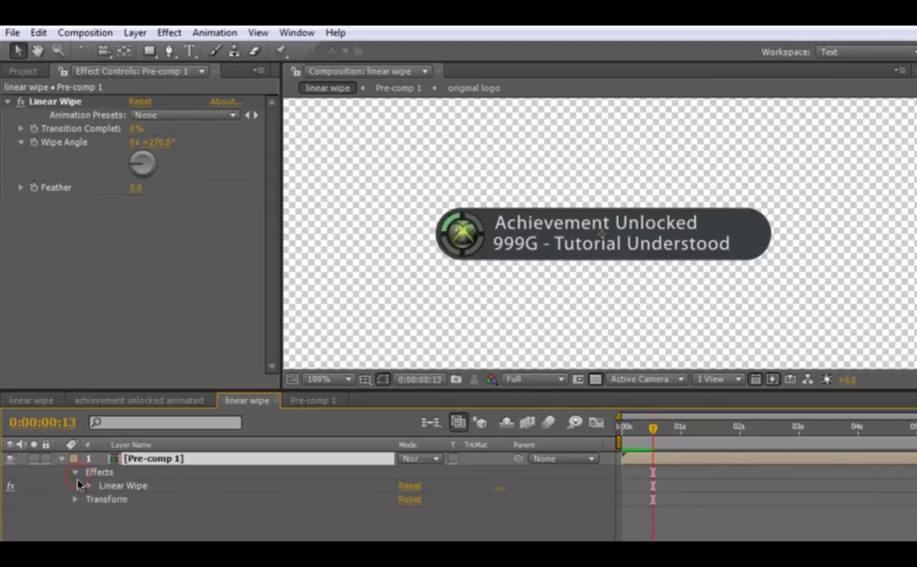
{"action": "left_click", "coordinate": [89, 485]}
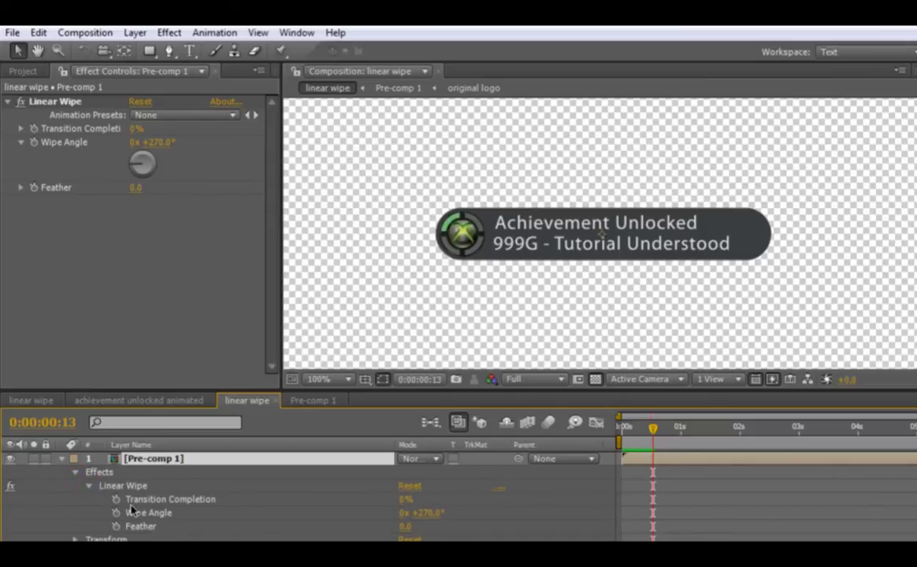
{"action": "left_click", "coordinate": [117, 499]}
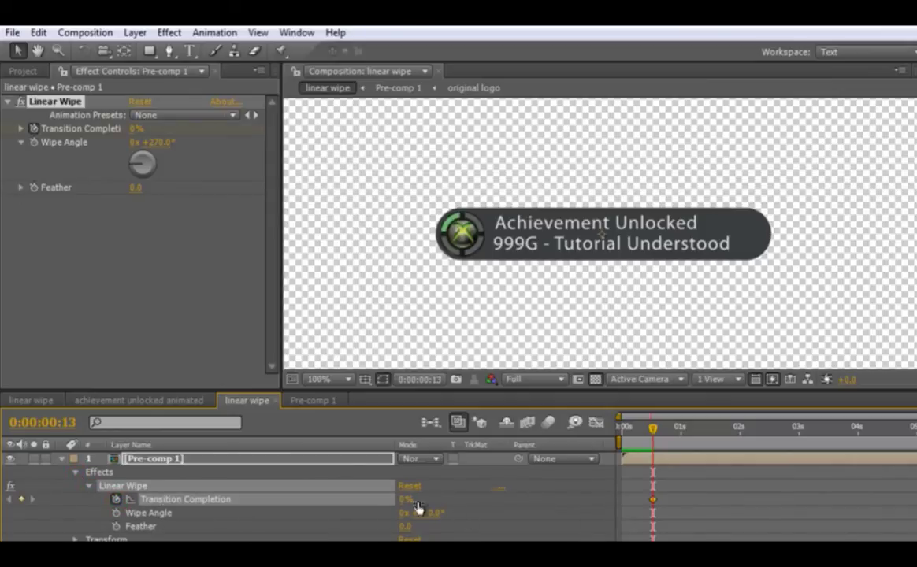
{"action": "left_click_drag", "start_coordinate": [402, 503], "coordinate": [352, 505]}
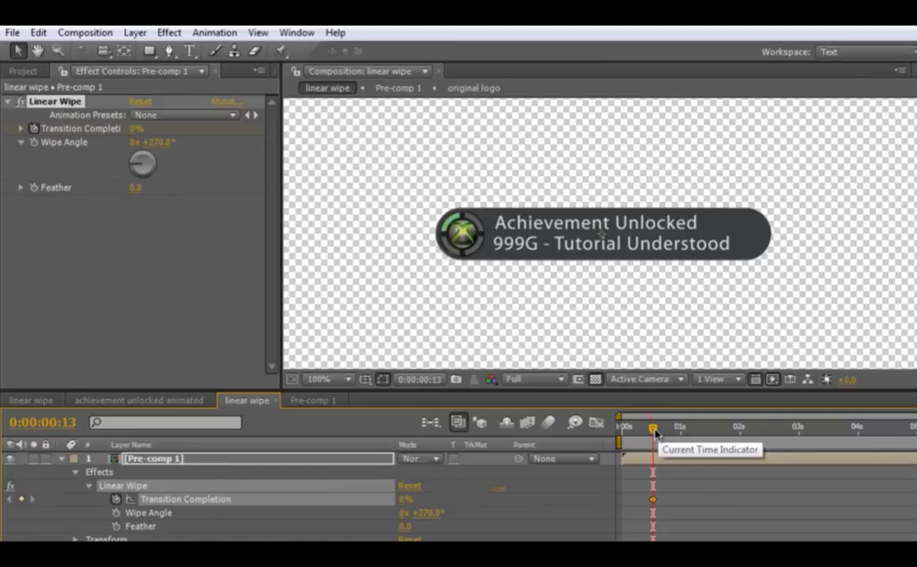
{"action": "left_click_drag", "start_coordinate": [653, 432], "coordinate": [622, 435]}
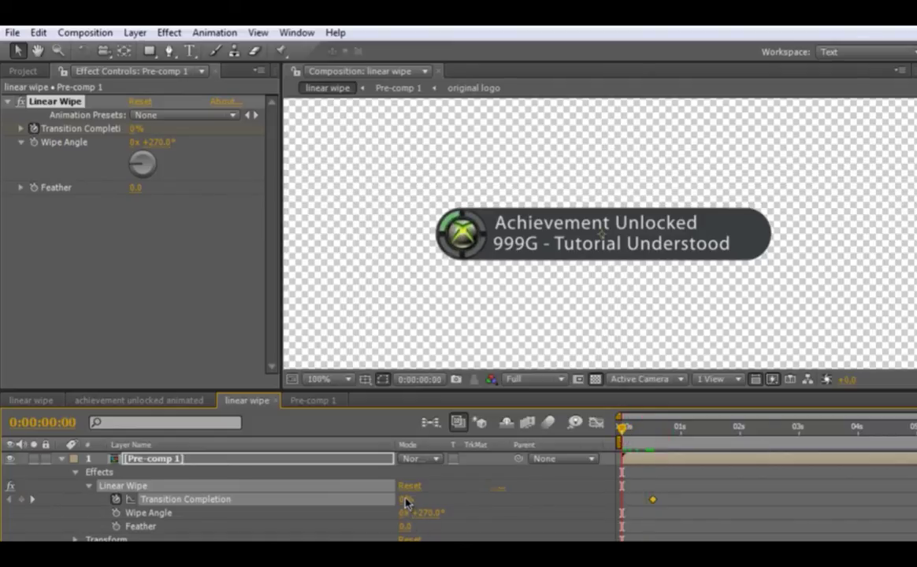
{"action": "left_click_drag", "start_coordinate": [404, 498], "coordinate": [480, 467]}
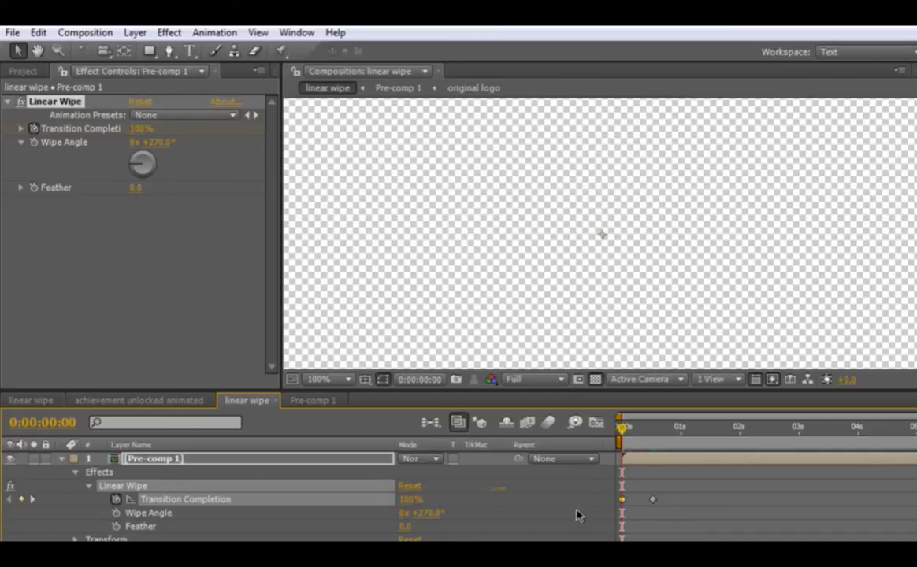
Step: Add Transition Completion keyframes to the Linear Wipe of 0% at 0:00:07:17 and 100% at 0:00:08:02
{"action": "left_click_drag", "start_coordinate": [622, 433], "coordinate": [789, 438]}
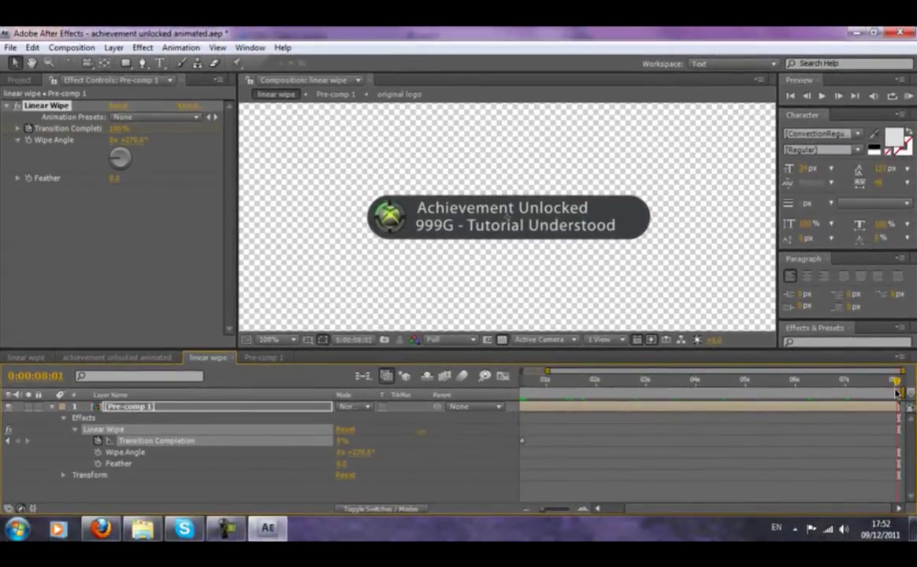
{"action": "left_click", "coordinate": [884, 393]}
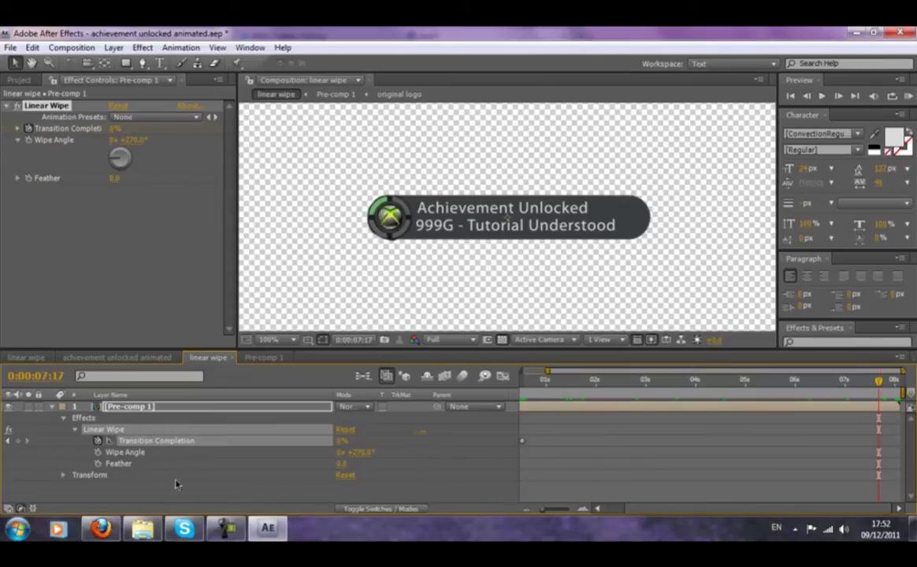
{"action": "left_click", "coordinate": [19, 442]}
{"action": "left_click_drag", "start_coordinate": [881, 384], "coordinate": [909, 386]}
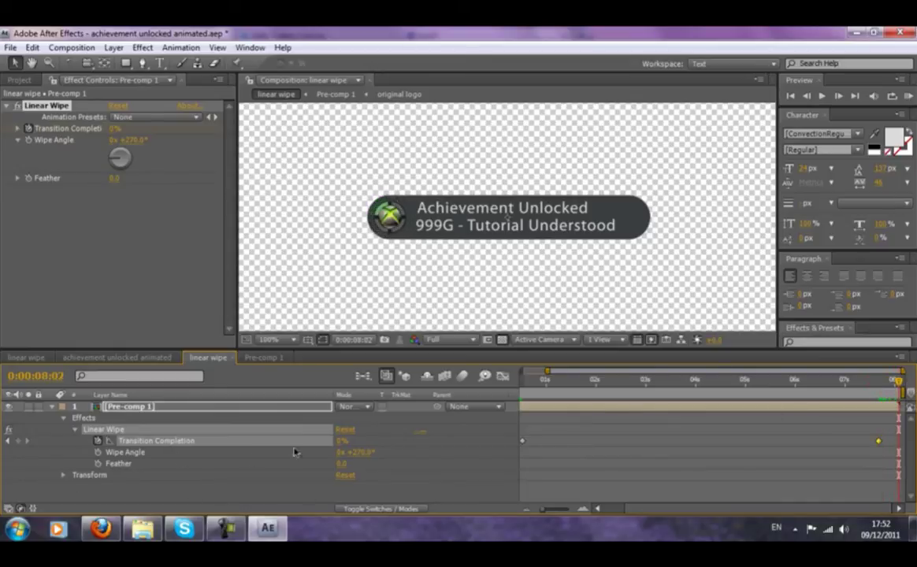
{"action": "left_click_drag", "start_coordinate": [341, 443], "coordinate": [465, 444]}
Step: Play the linear wipe animation from the start and scrub through its ending to check the banner's reveal and exit
{"action": "left_click_drag", "start_coordinate": [894, 387], "coordinate": [502, 391]}
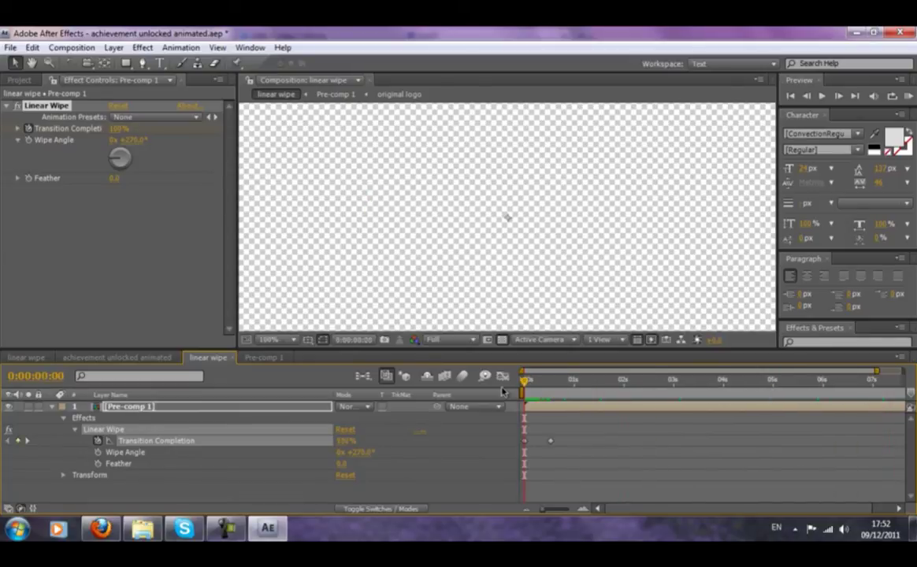
{"action": "key", "text": "space"}
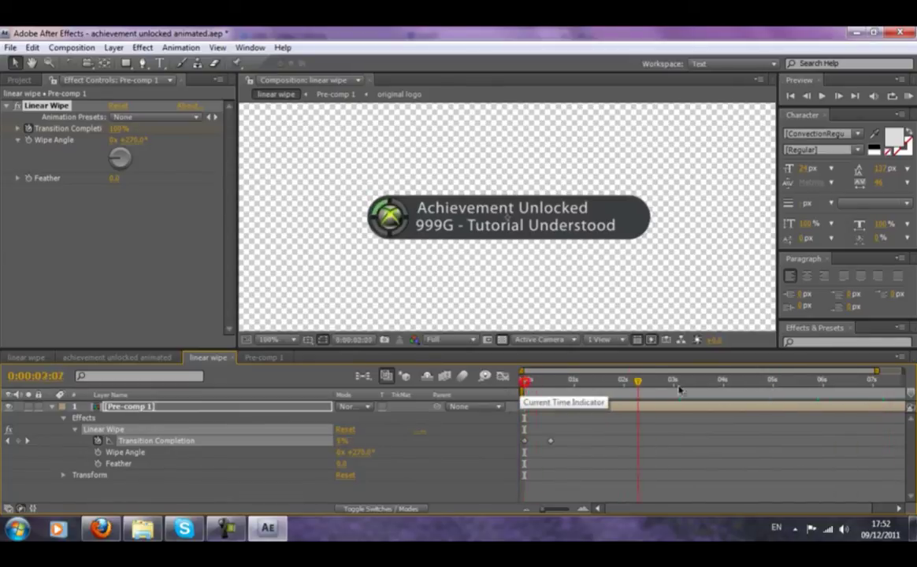
{"action": "left_click_drag", "start_coordinate": [898, 396], "coordinate": [877, 400]}
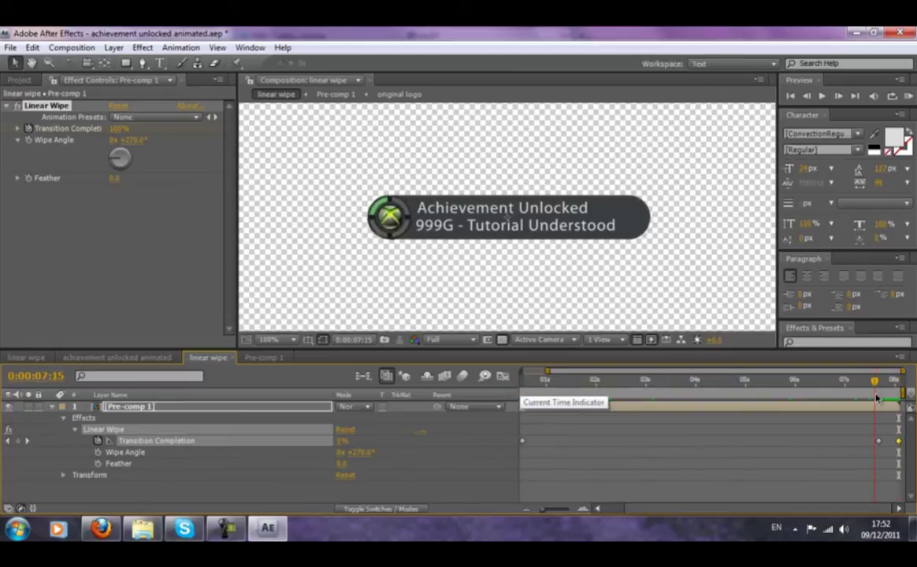
{"action": "mouse_move", "coordinate": [876, 399]}
{"action": "left_mouse_down"}
{"action": "mouse_move", "coordinate": [893, 400]}
{"action": "mouse_move", "coordinate": [864, 401]}
{"action": "left_mouse_up"}
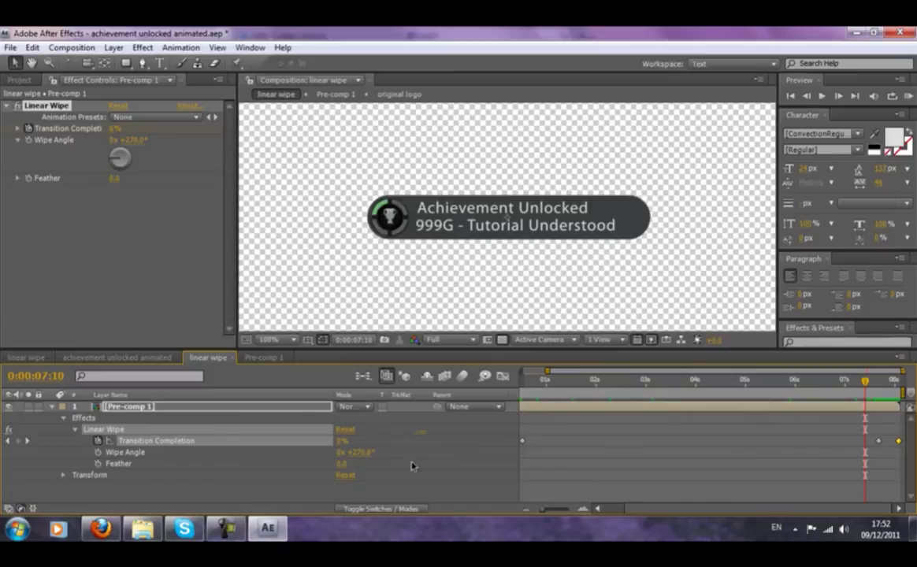
Step: Add an Opacity keyframe of 100% to Pre-comp 1 at 0:00:07:17 and enter a new Opacity value at 0:00:08:02
{"action": "left_click", "coordinate": [28, 444]}
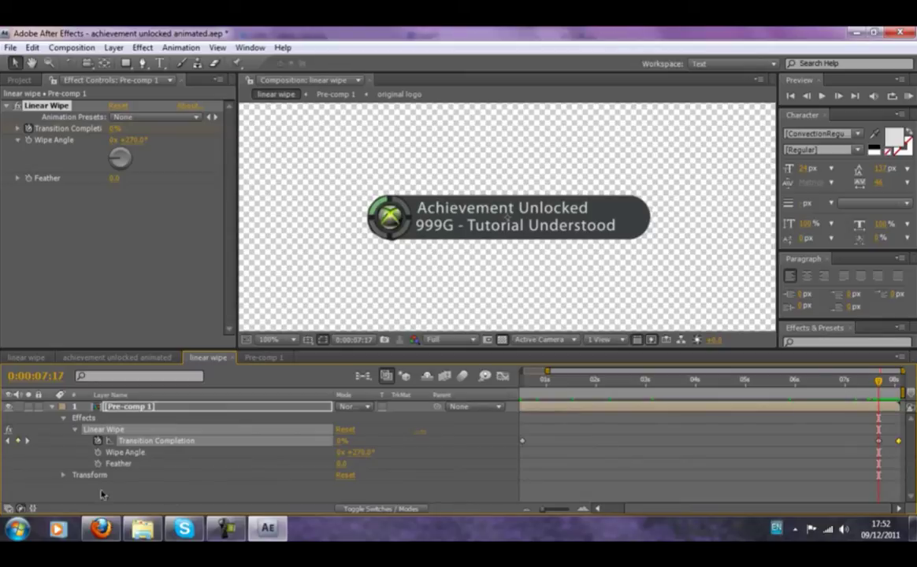
{"action": "left_click", "coordinate": [64, 477]}
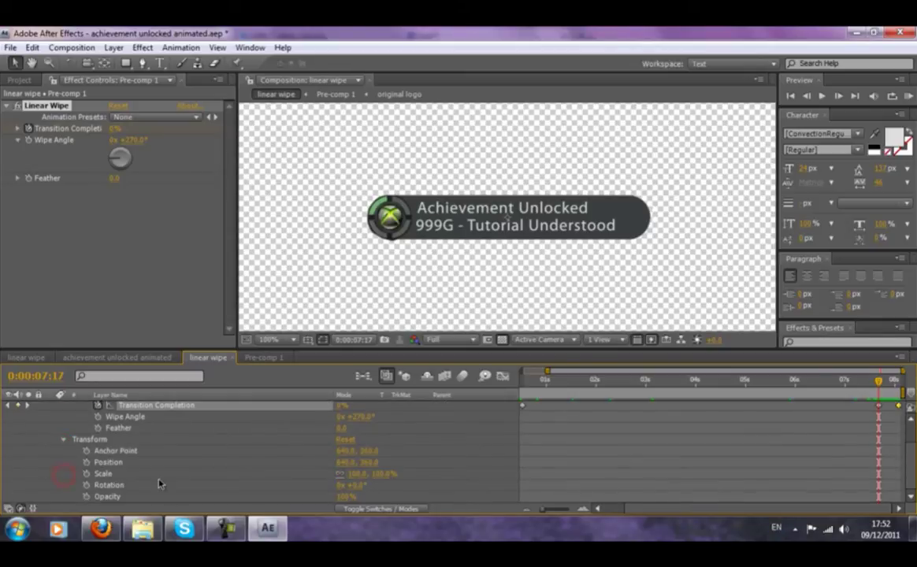
{"action": "left_click", "coordinate": [86, 496]}
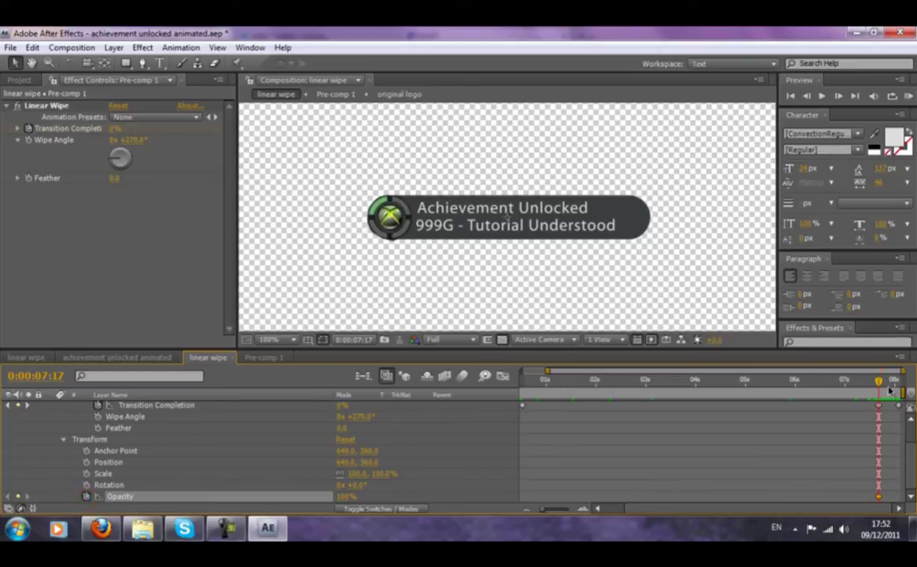
{"action": "left_click_drag", "start_coordinate": [879, 381], "coordinate": [896, 382]}
{"action": "left_click", "coordinate": [347, 496]}
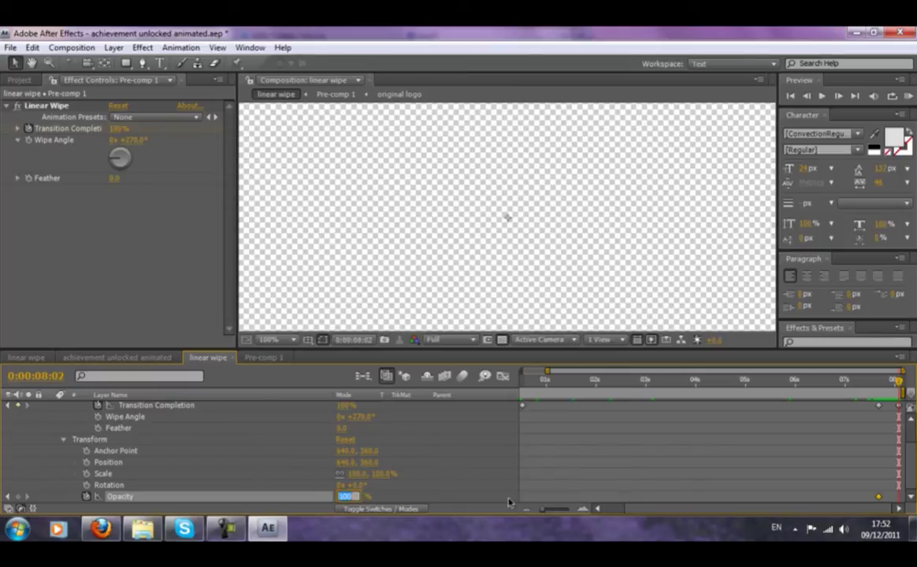
{"action": "key", "text": "Return"}
Step: Collapse Pre-comp 1's properties with the current time back at 0:00:00:00 and show the project's item list
{"action": "left_click_drag", "start_coordinate": [901, 381], "coordinate": [486, 381]}
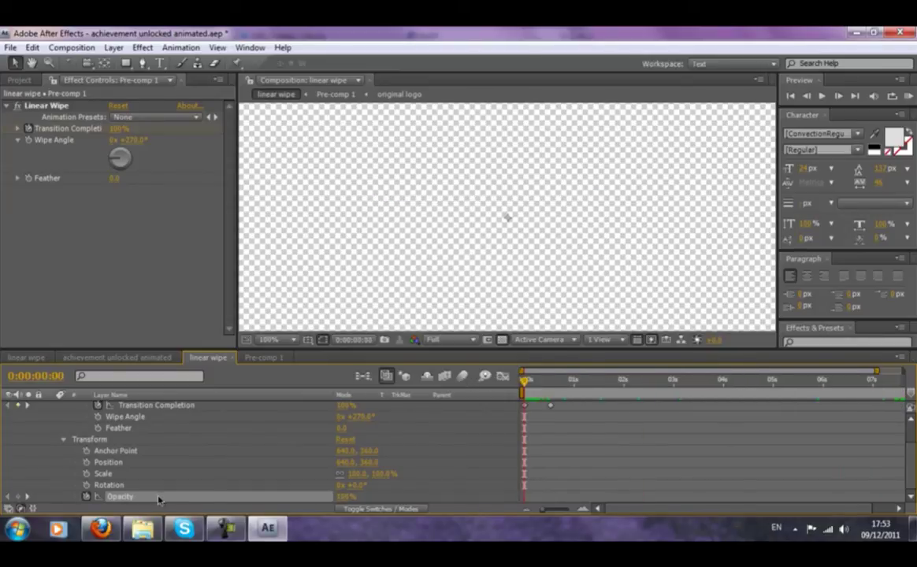
{"action": "scroll", "coordinate": [146, 453], "scroll_direction": "up", "scroll_amount": 2}
{"action": "left_click", "coordinate": [53, 409]}
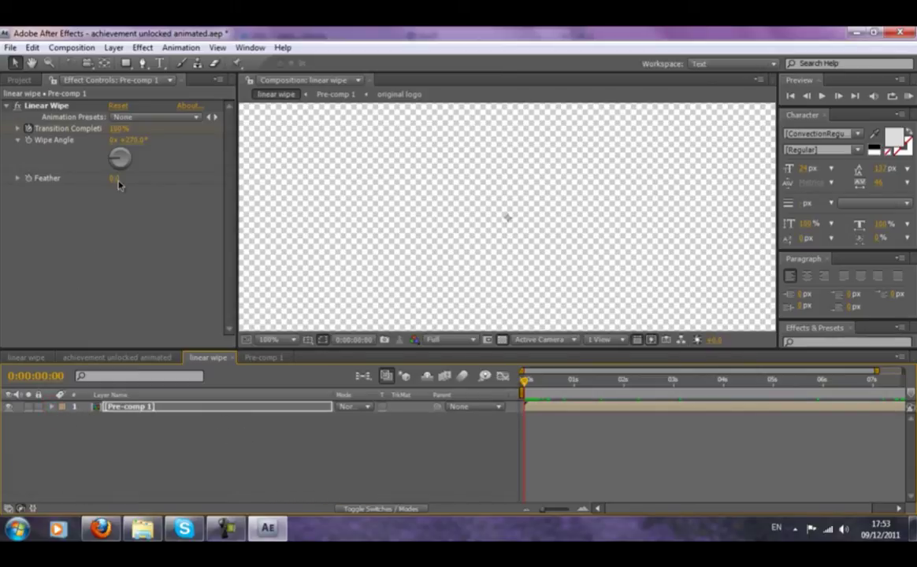
{"action": "left_click", "coordinate": [22, 81]}
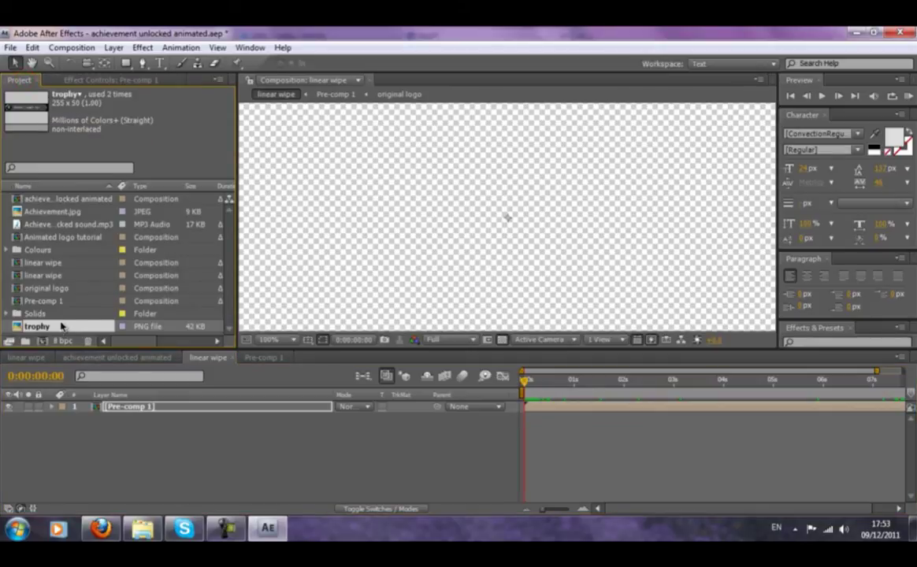
Step: Add AchievementUnlocked sound.mp3 beneath Pre-comp 1 in the linear wipe composition and shift Pre-comp 1 to start where the sound ends
{"action": "left_click_drag", "start_coordinate": [24, 225], "coordinate": [52, 443]}
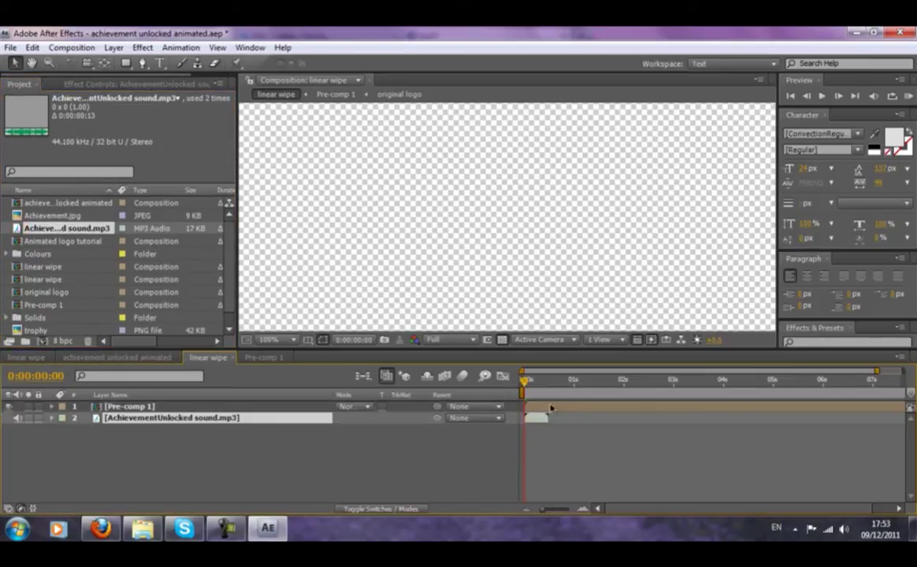
{"action": "left_click_drag", "start_coordinate": [525, 382], "coordinate": [575, 415]}
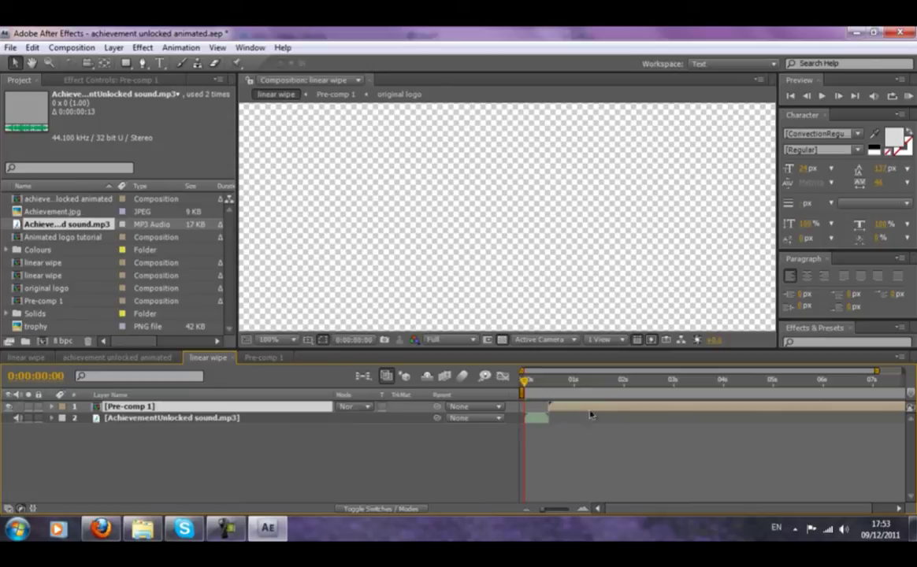
Step: Preview the banner animation with its sound, and park the current time at 0:00:04:03 with the full banner showing
{"action": "left_click", "coordinate": [908, 95]}
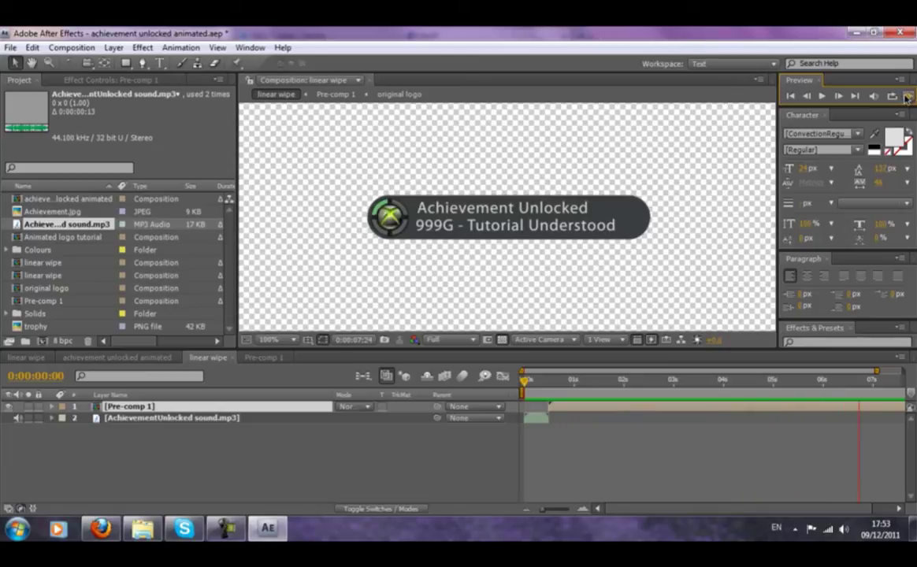
{"action": "left_click", "coordinate": [907, 96]}
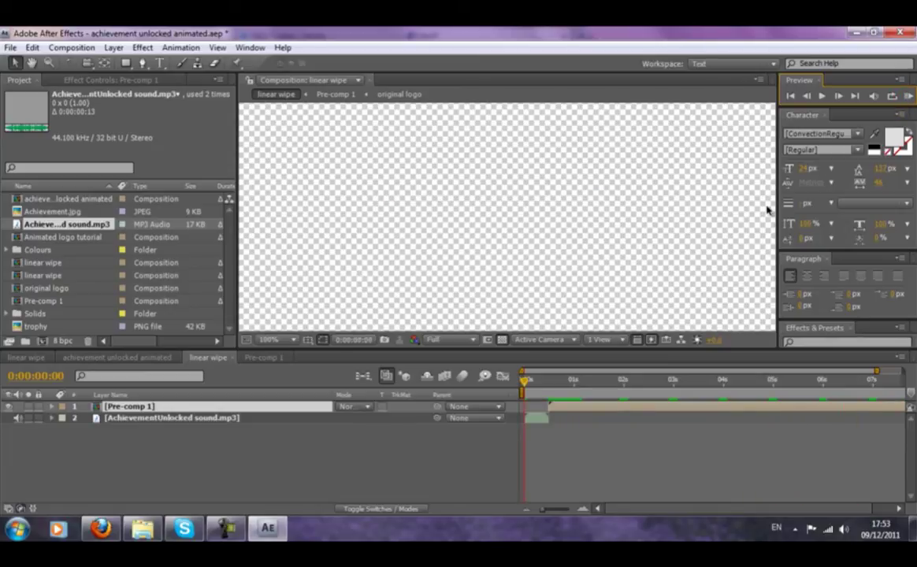
{"action": "left_click_drag", "start_coordinate": [718, 380], "coordinate": [728, 382]}
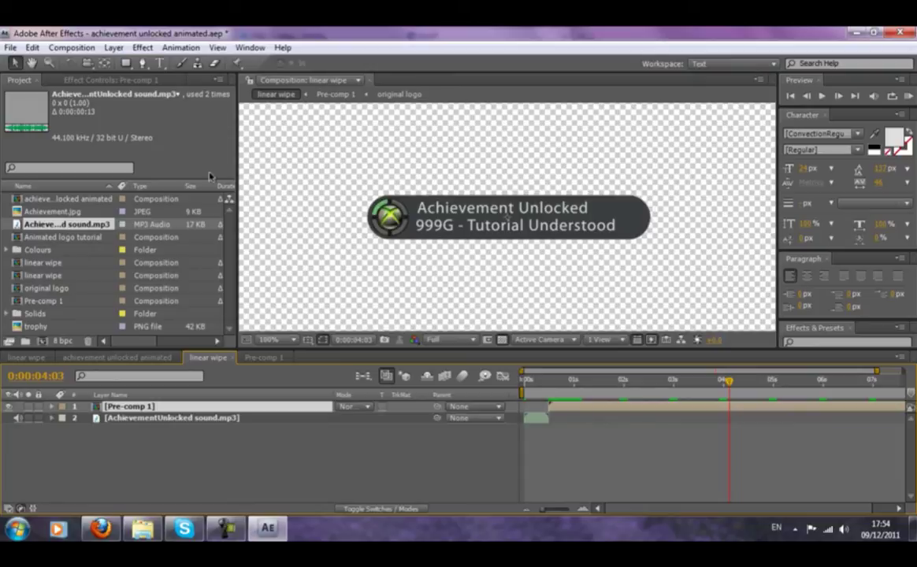
Step: Queue the linear wipe composition for rendering as a movie and enable audio output in its output module settings
{"action": "left_click", "coordinate": [70, 48]}
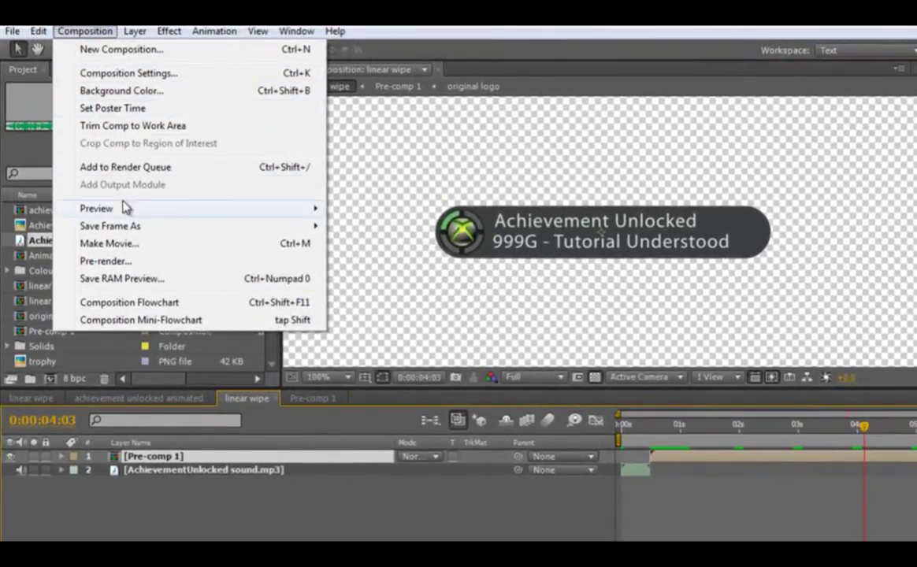
{"action": "left_click", "coordinate": [130, 250]}
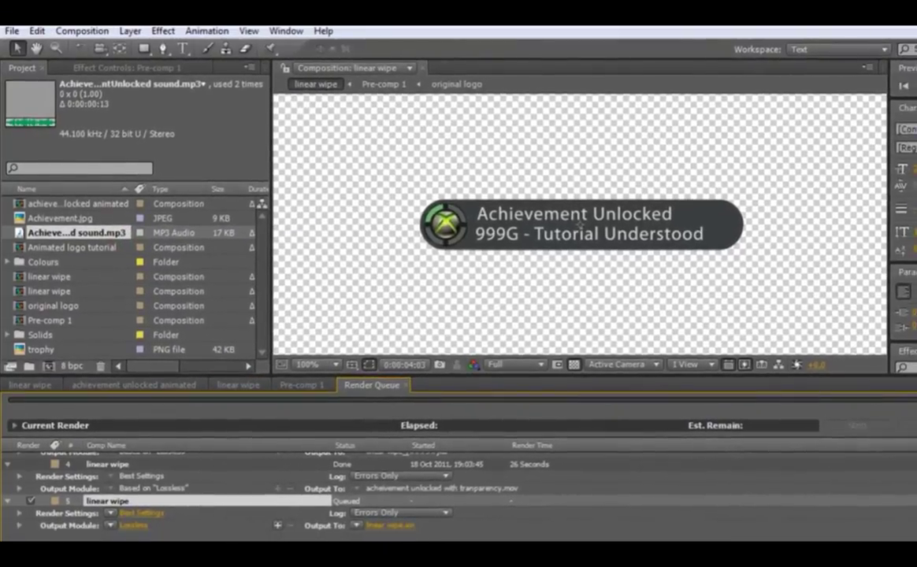
{"action": "left_click", "coordinate": [126, 525]}
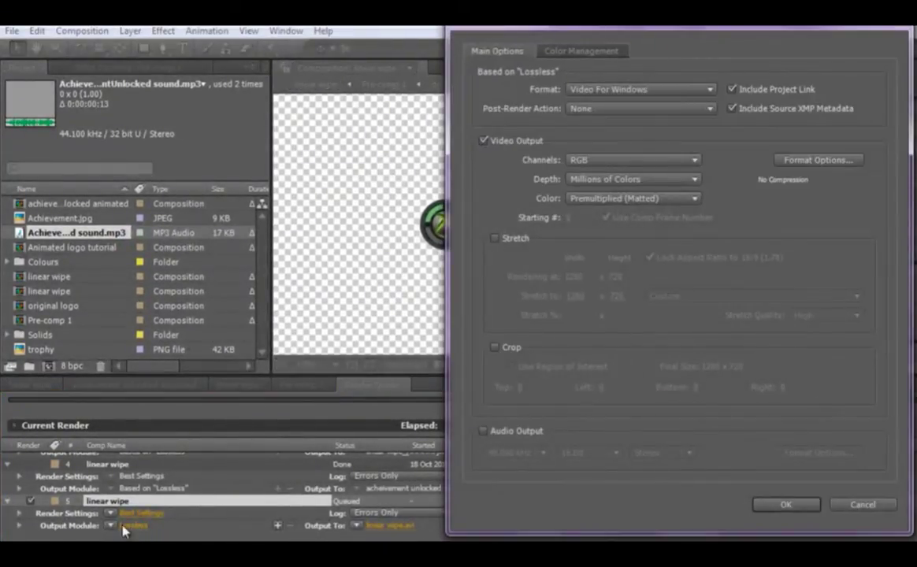
{"action": "left_click", "coordinate": [484, 431]}
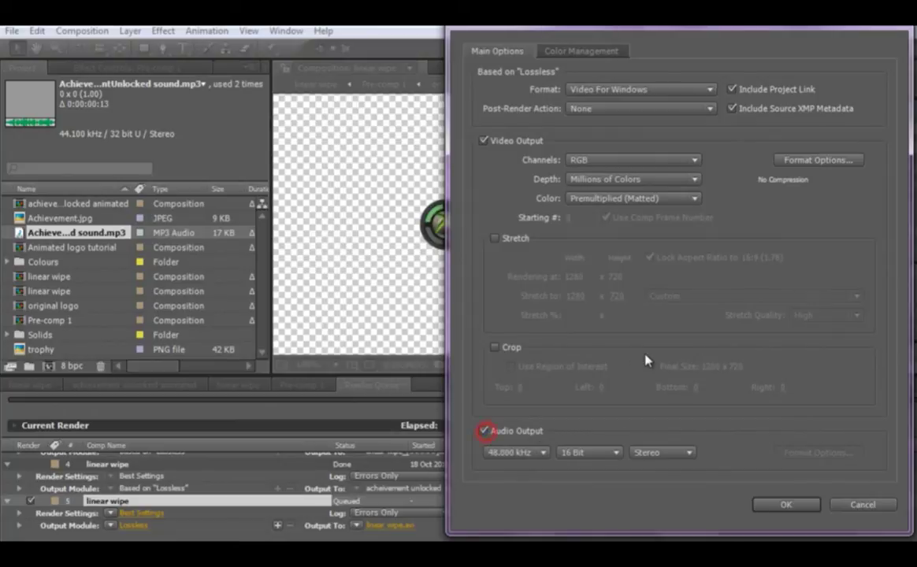
Step: Set the output format to QuickTime Movie with RGB + Alpha channels, apply the settings, and keep the current Windows color scheme
{"action": "left_click", "coordinate": [711, 90]}
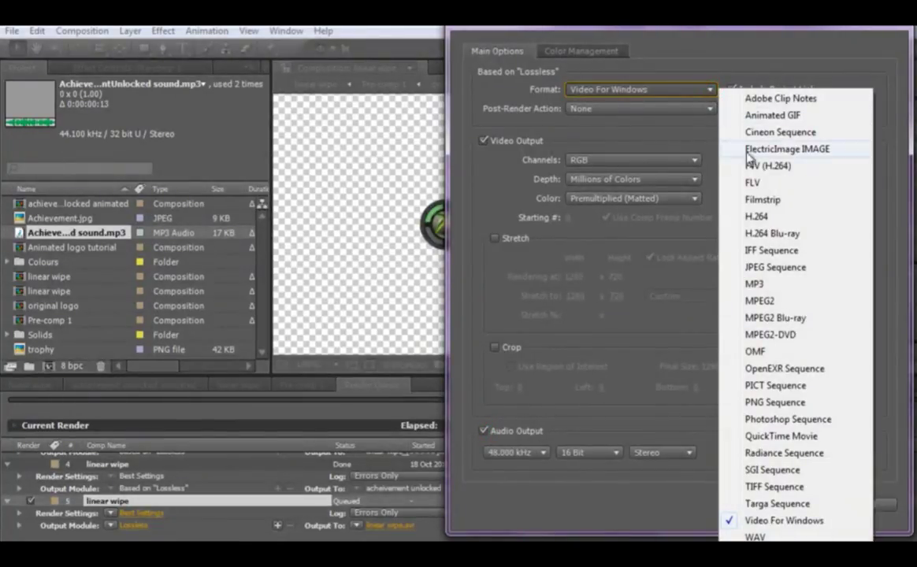
{"action": "left_click", "coordinate": [791, 436]}
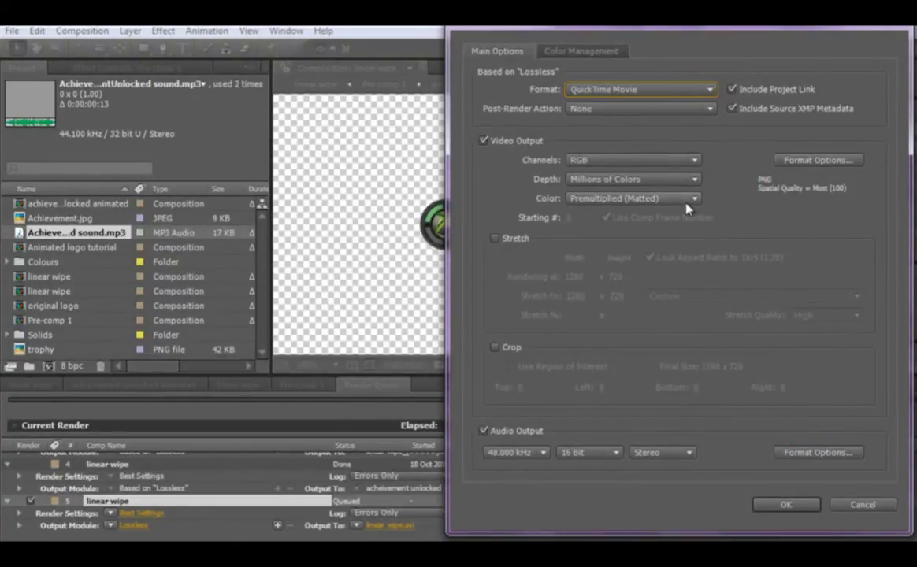
{"action": "left_click", "coordinate": [695, 161]}
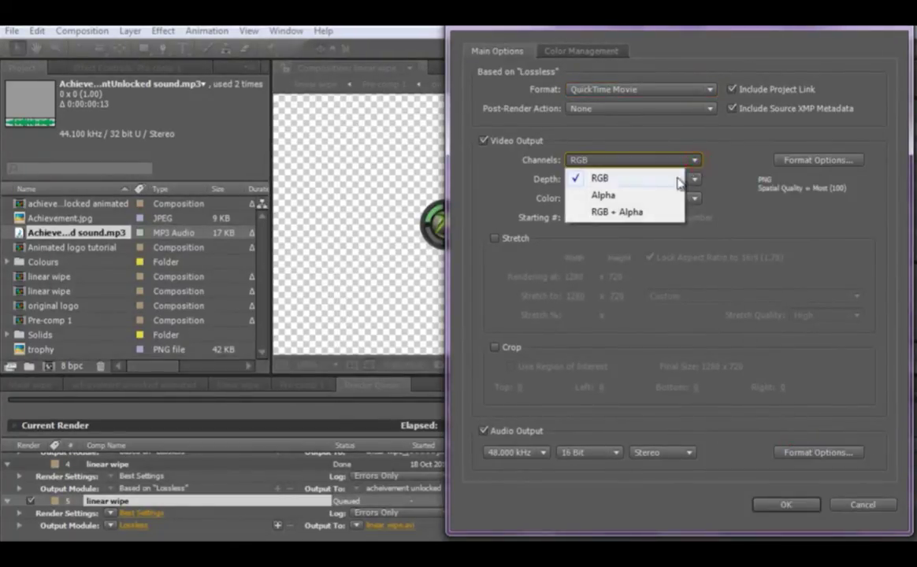
{"action": "left_click", "coordinate": [644, 214]}
{"action": "left_click", "coordinate": [776, 502]}
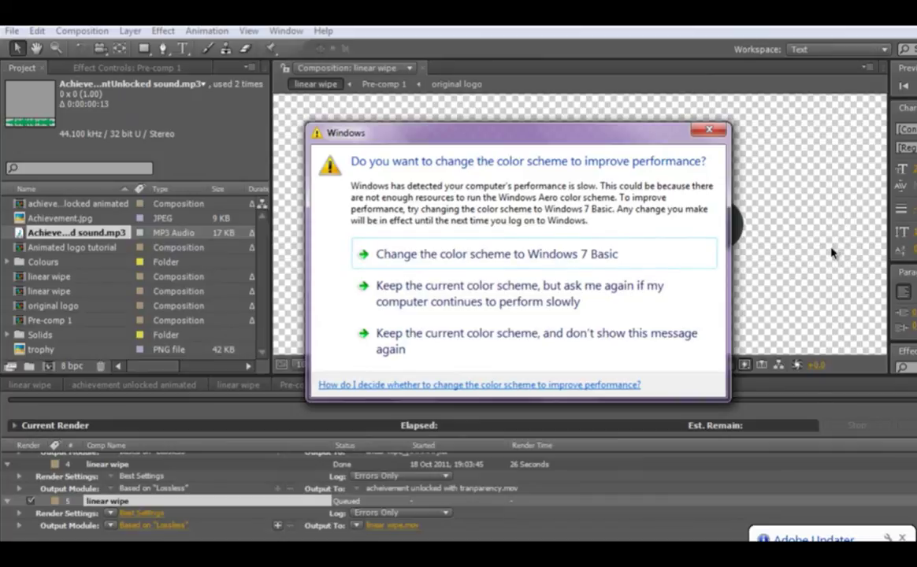
{"action": "left_click", "coordinate": [536, 296]}
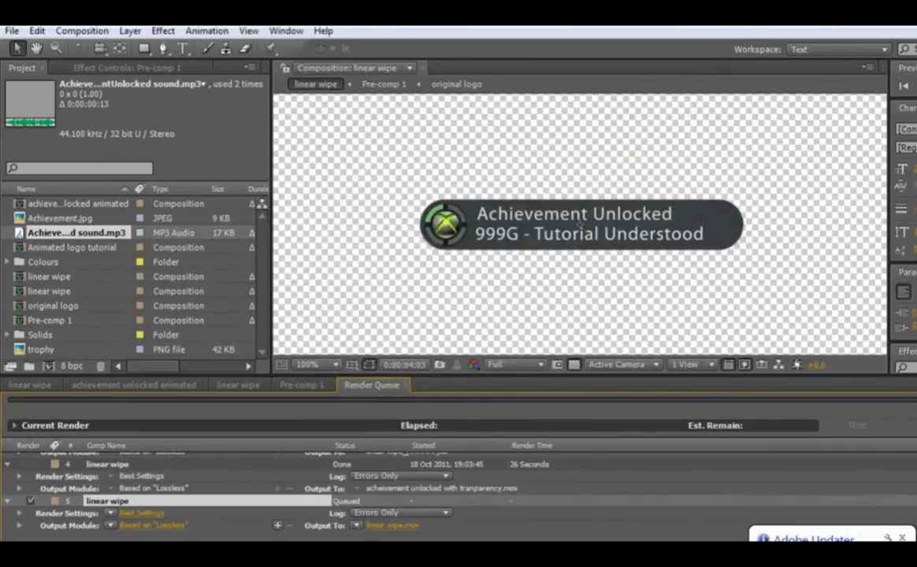